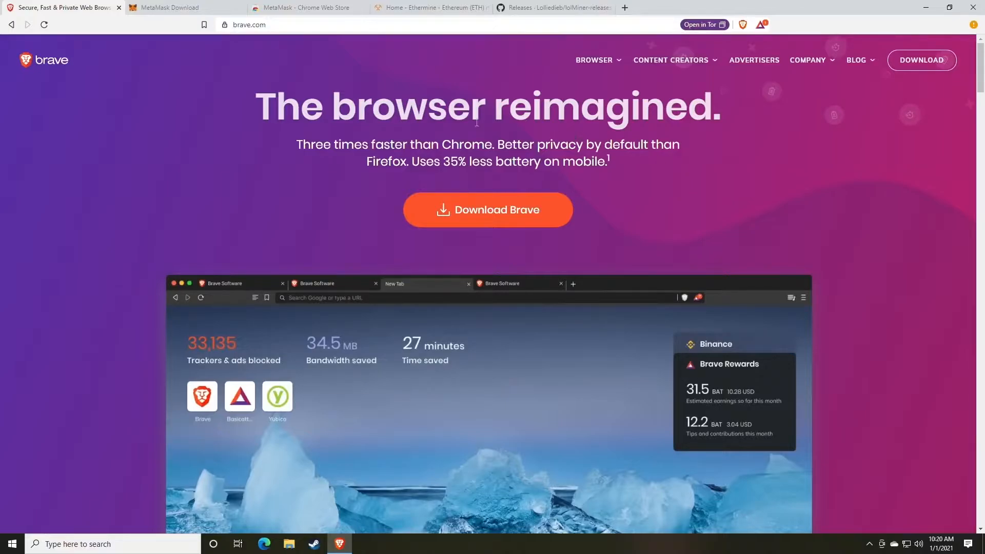
# - Install the MetaMask extension for Chrome from the MetaMask download page, adding it to Brave through the Chrome Web Store
pyautogui.click(179, 7)
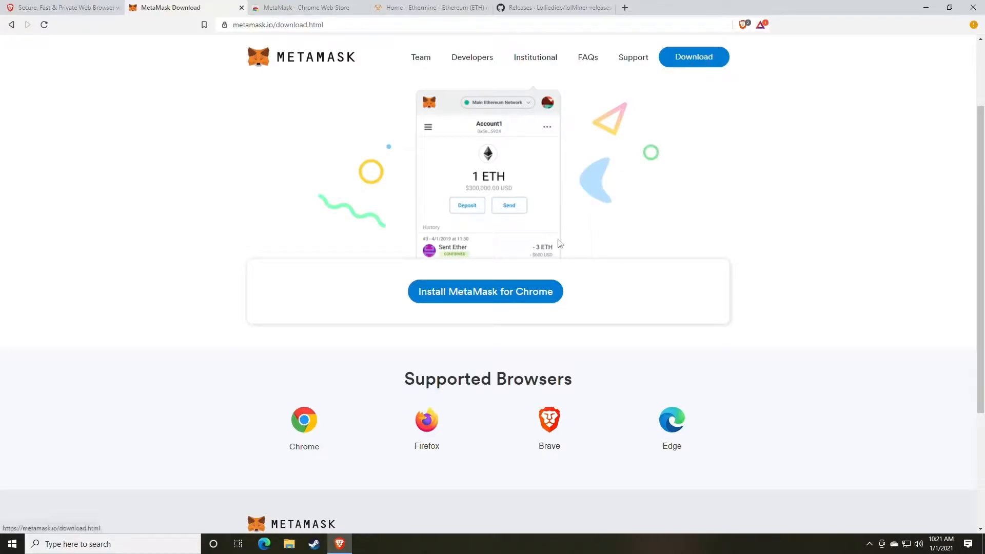
pyautogui.click(485, 304)
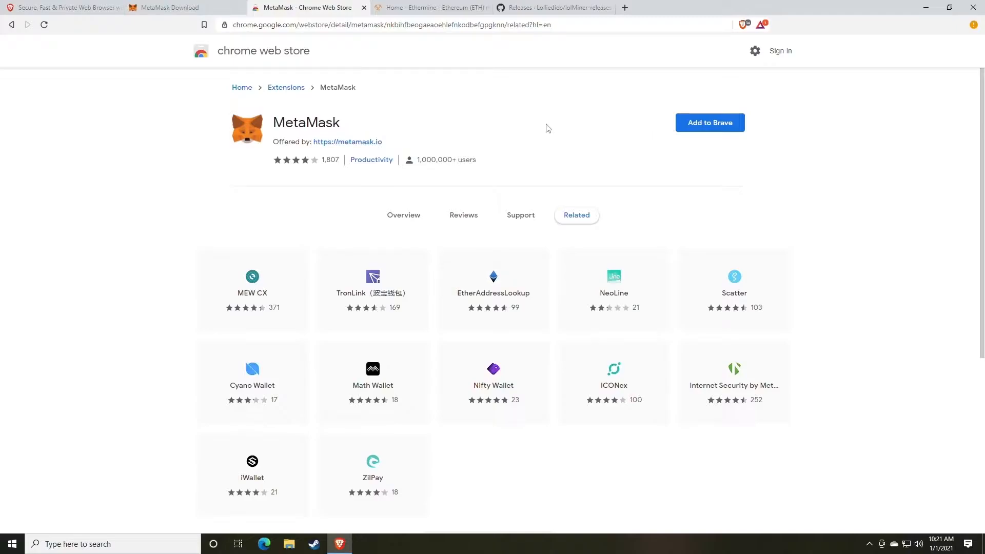
pyautogui.click(714, 128)
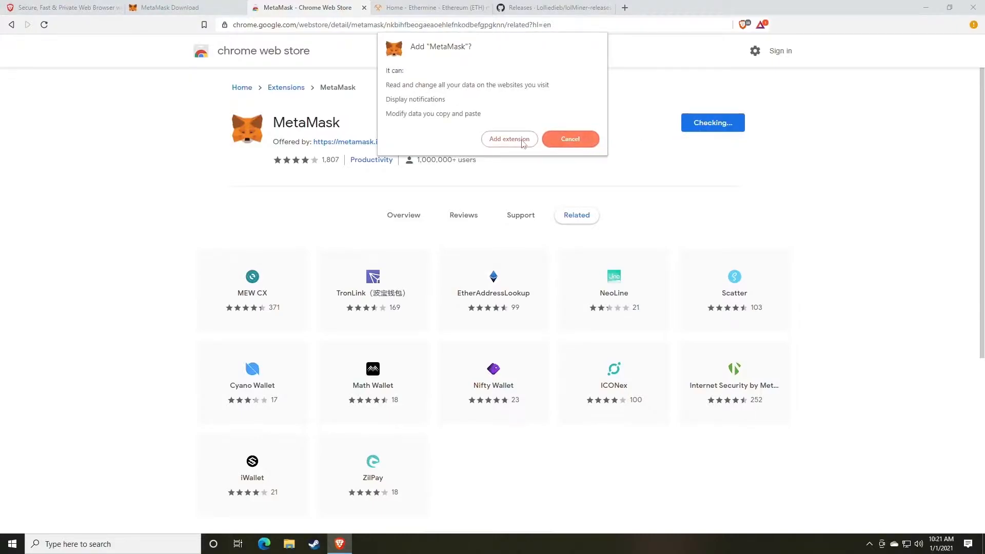
pyautogui.click(496, 144)
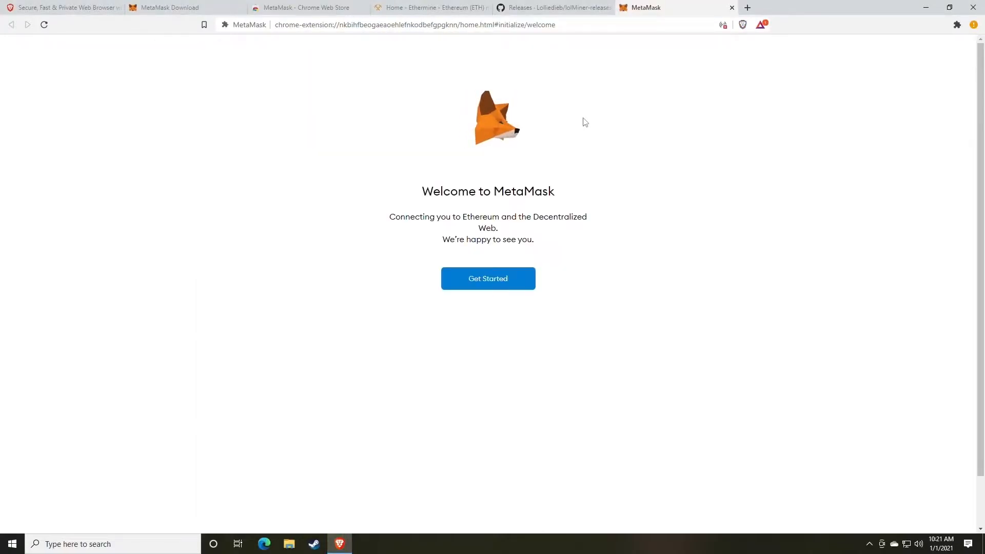
# - Get started with MetaMask by choosing to create a new wallet and agreeing to share usage data
pyautogui.click(486, 283)
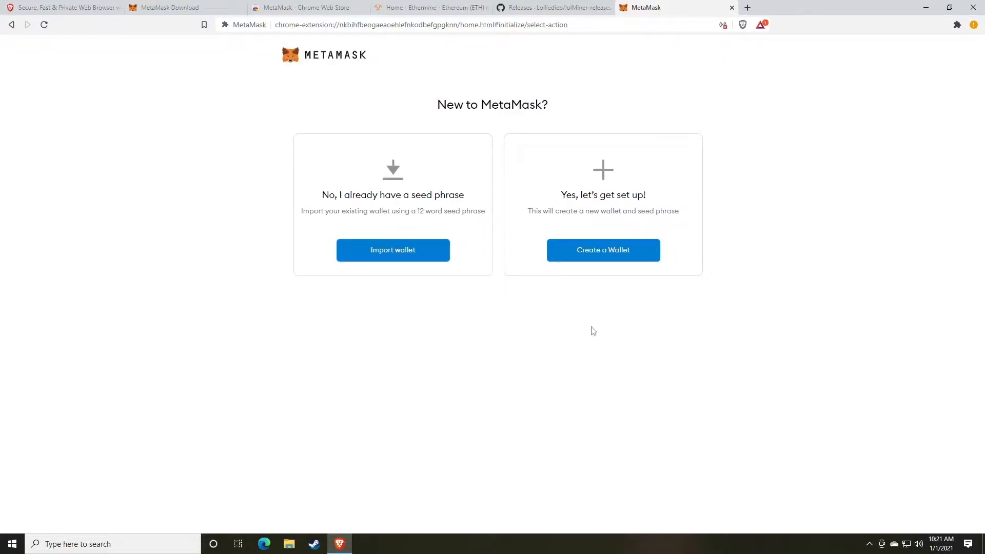
pyautogui.click(598, 259)
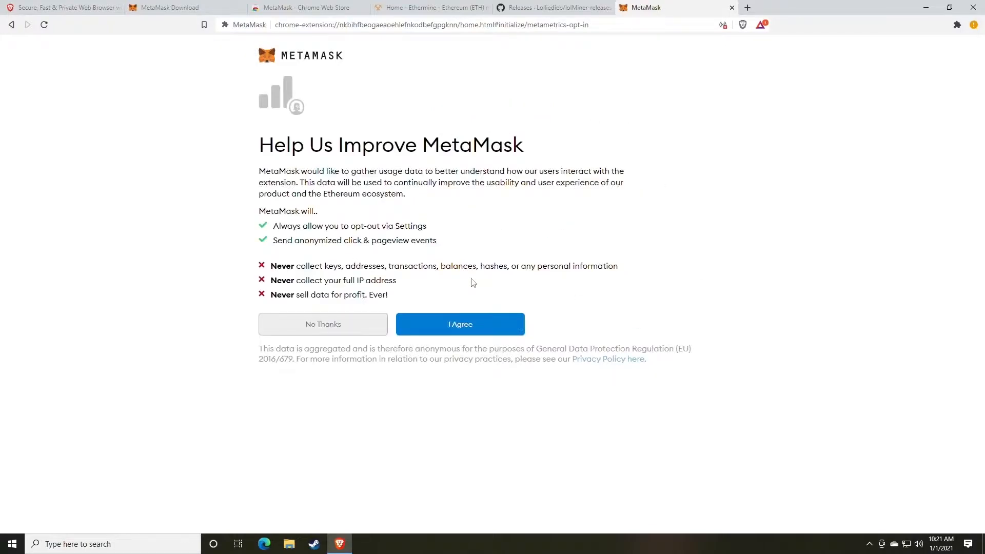
pyautogui.click(466, 330)
# - Enter and confirm the new wallet password, and accept the Terms of Use
pyautogui.write('**********')
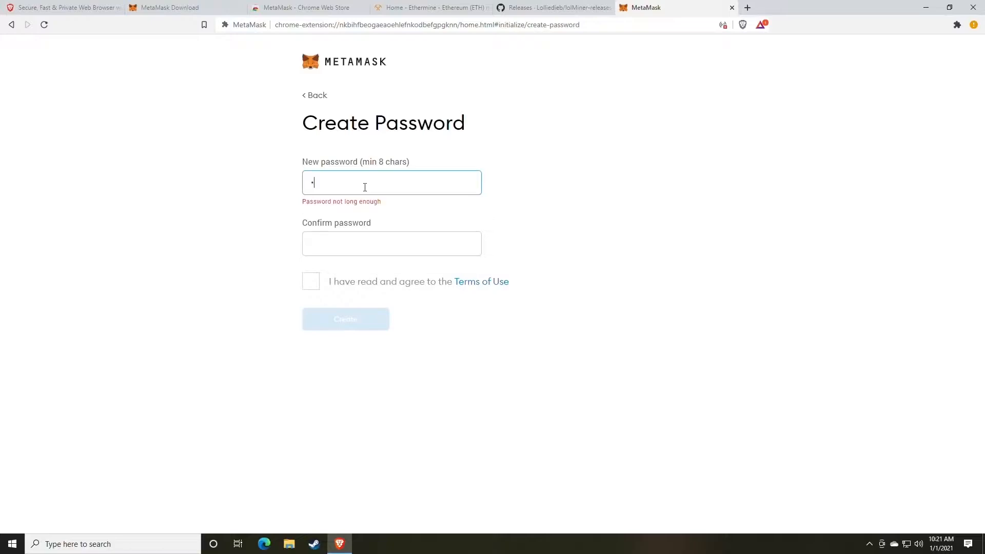
pyautogui.press('Tab')
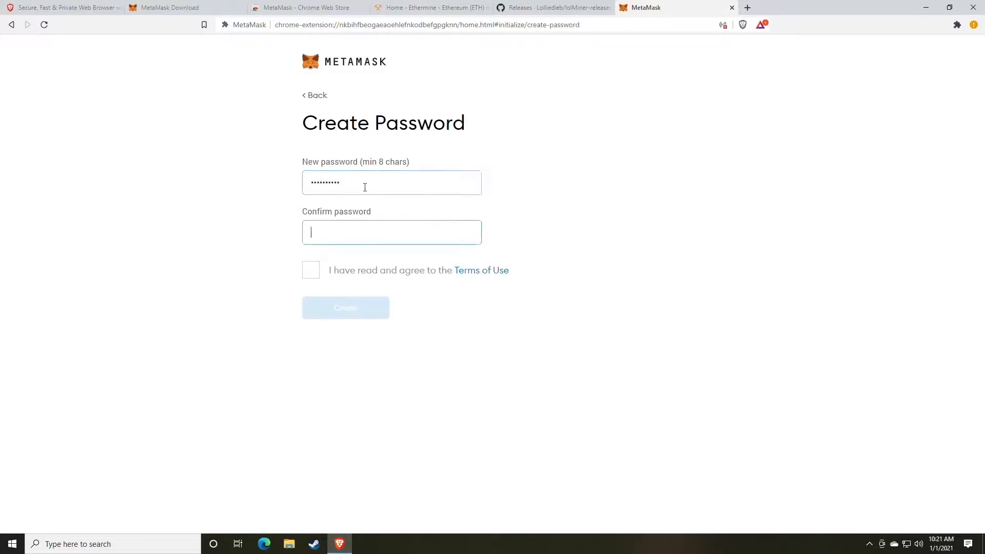
pyautogui.write('**********')
pyautogui.click(310, 270)
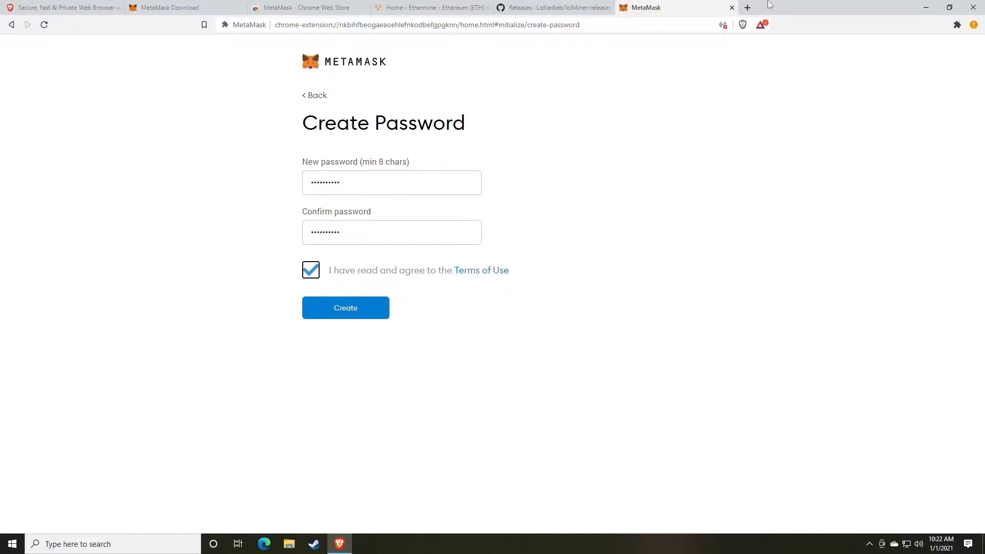
# - Generate random passwords with the password generator on random.org in a new browser tab and select the first one
pyautogui.click(747, 7)
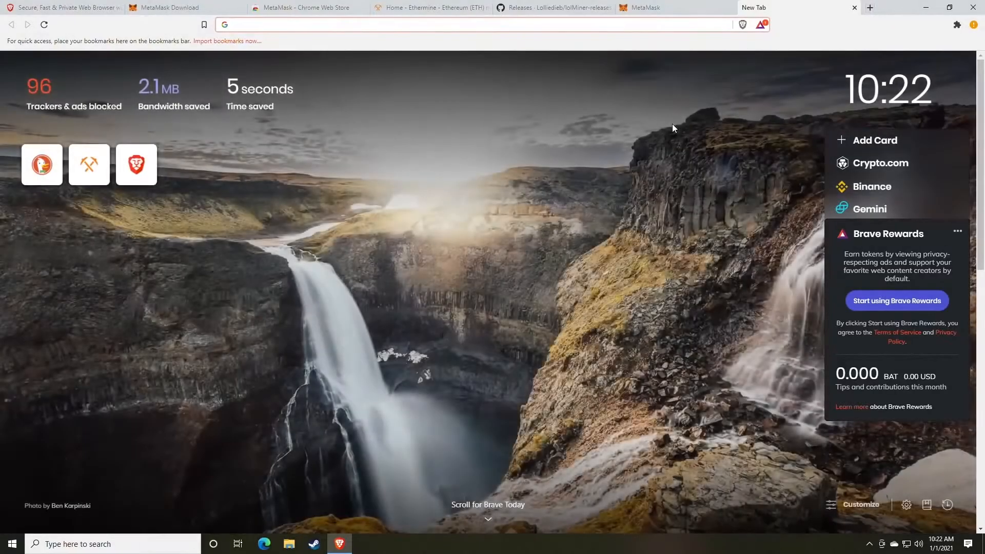
pyautogui.write('random.o')
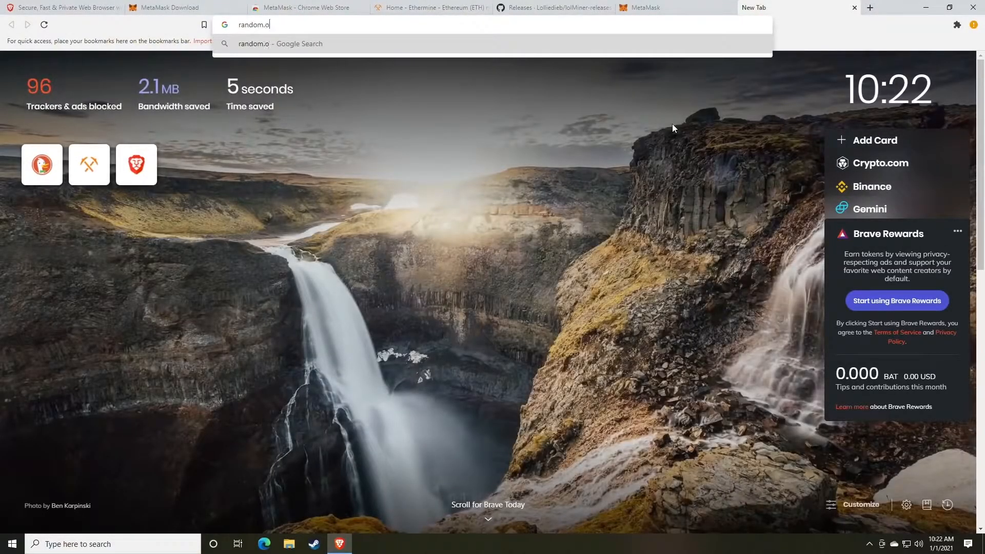
pyautogui.write('rg')
pyautogui.press('Return')
pyautogui.scroll(-6, 449, 282)
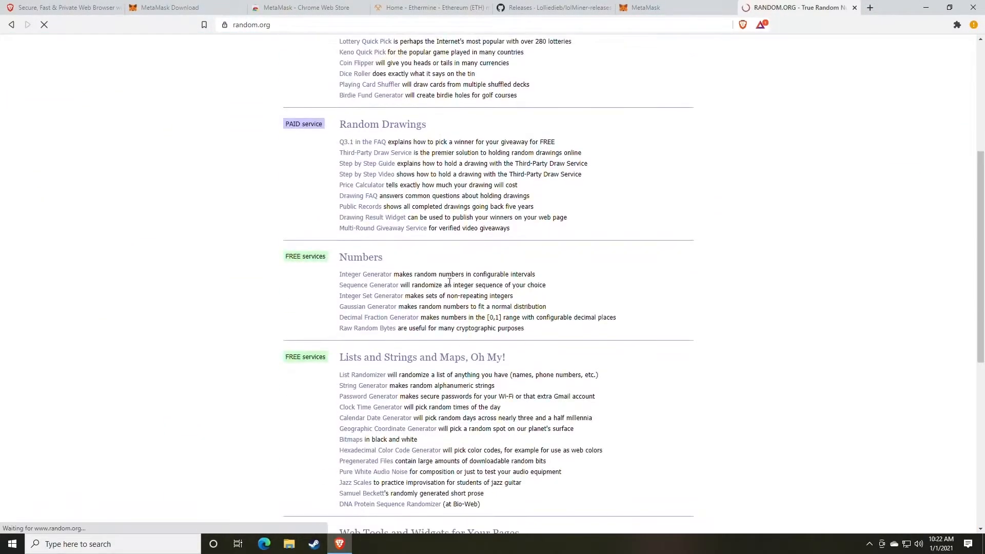
pyautogui.scroll(-2, 449, 282)
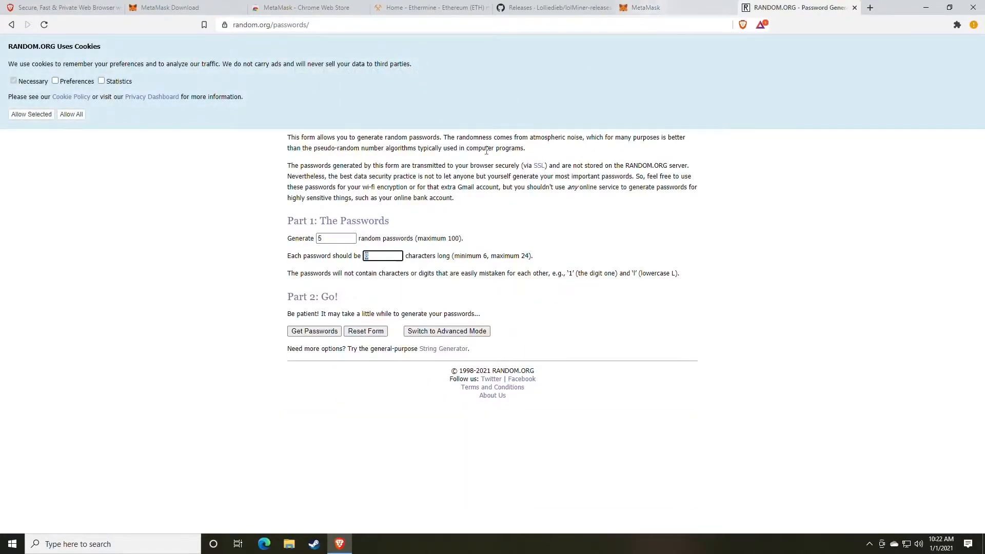
pyautogui.click(319, 332)
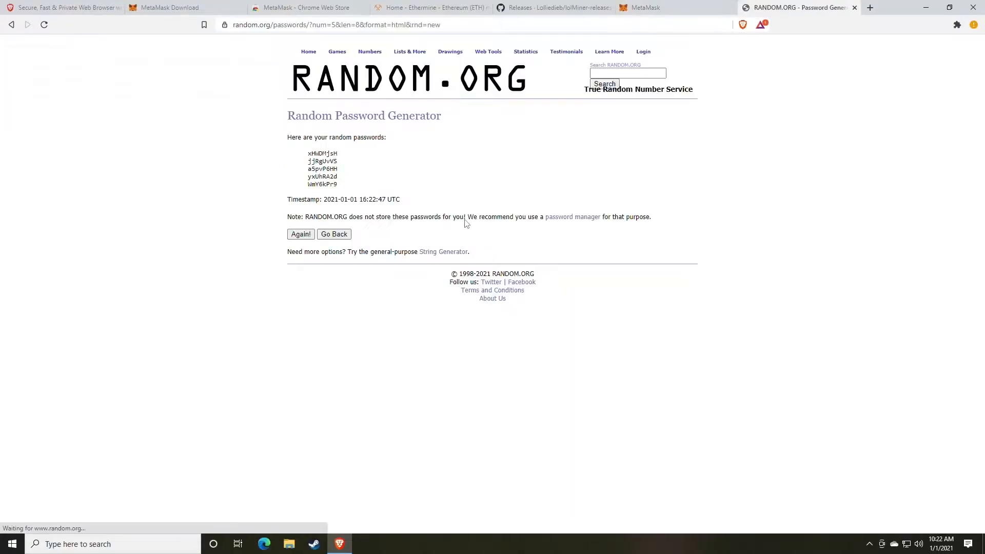
pyautogui.doubleClick(323, 153)
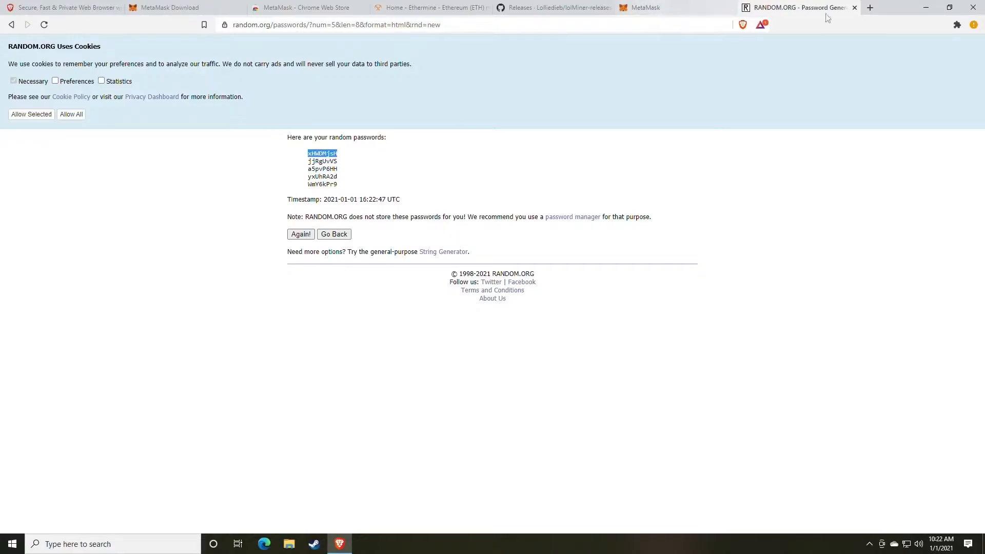
# - Return to the MetaMask setup, create the wallet with the entered password and reveal its secret backup phrase
pyautogui.click(646, 8)
pyautogui.click(354, 312)
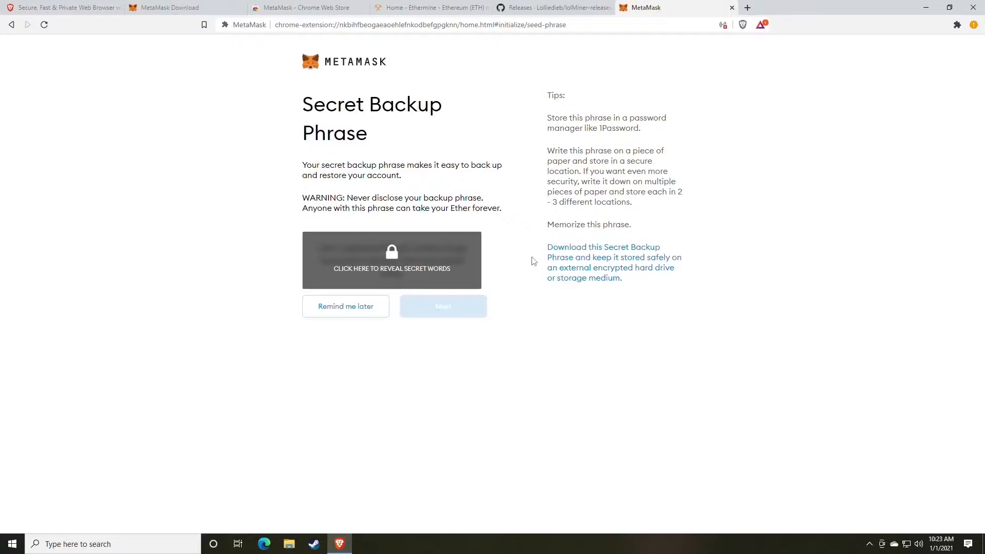
pyautogui.click(426, 268)
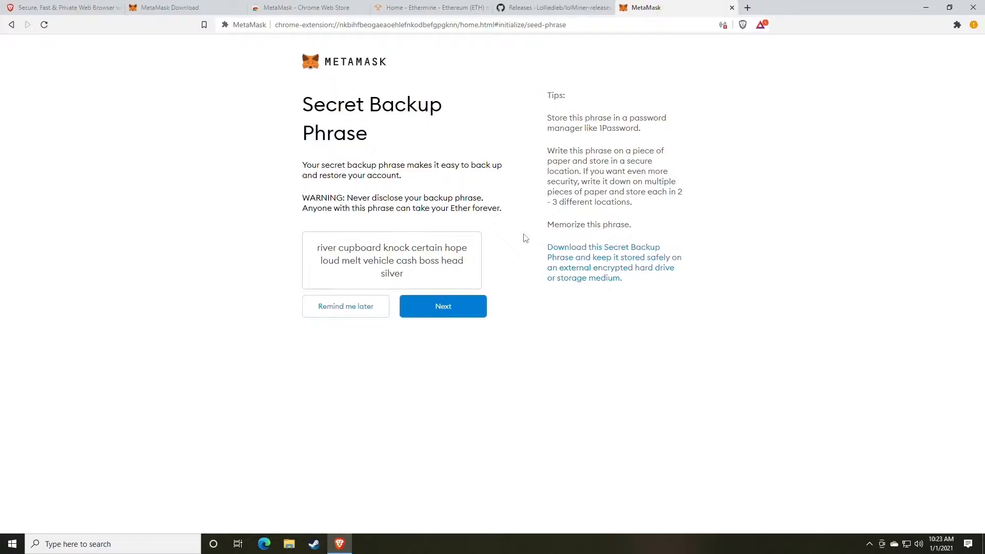
# - Copy the entire secret backup phrase and paste it into a new Notepad document
pyautogui.moveTo(411, 280); pyautogui.dragTo(311, 255)
pyautogui.hotkey('ctrl', 'c')
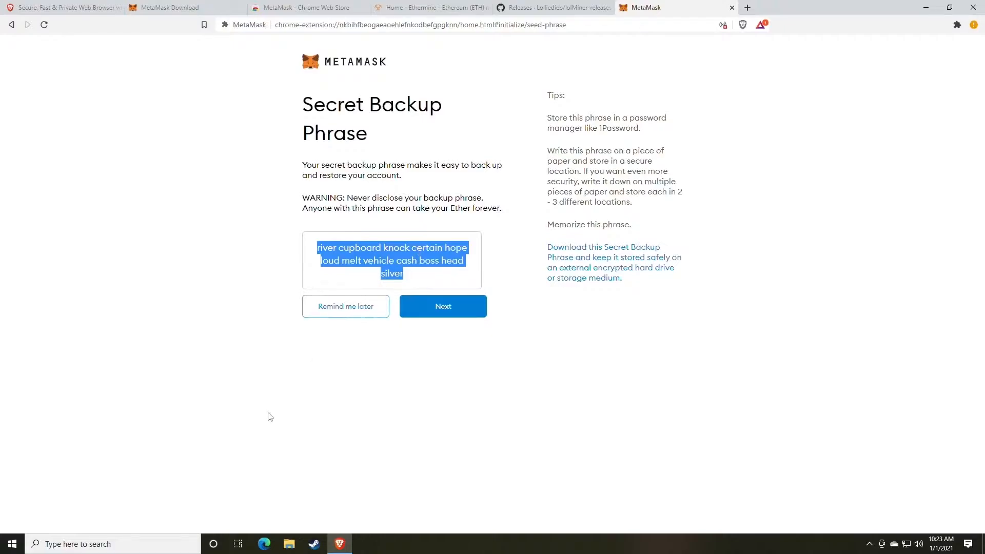
pyautogui.press('super')
pyautogui.write('note')
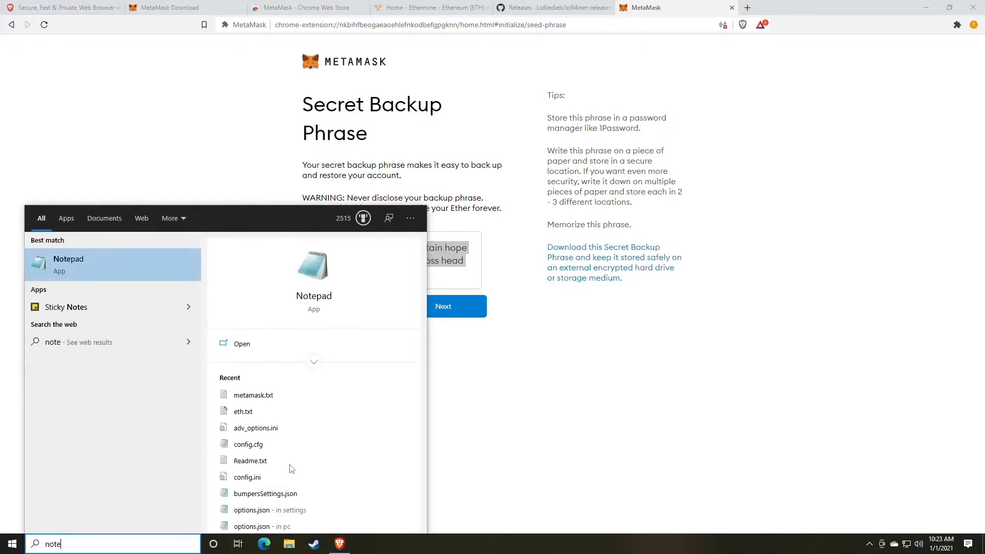
pyautogui.press('Return')
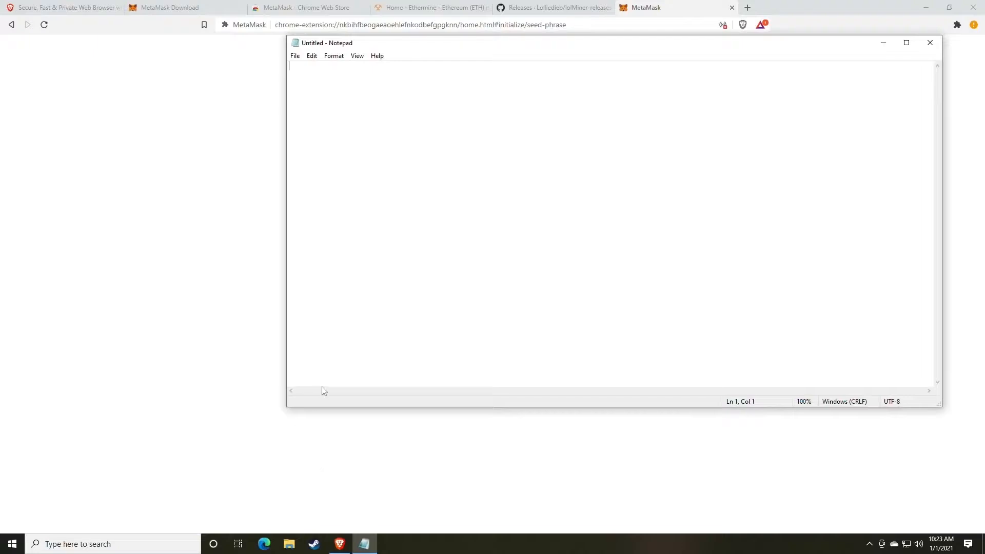
pyautogui.hotkey('ctrl', 'v')
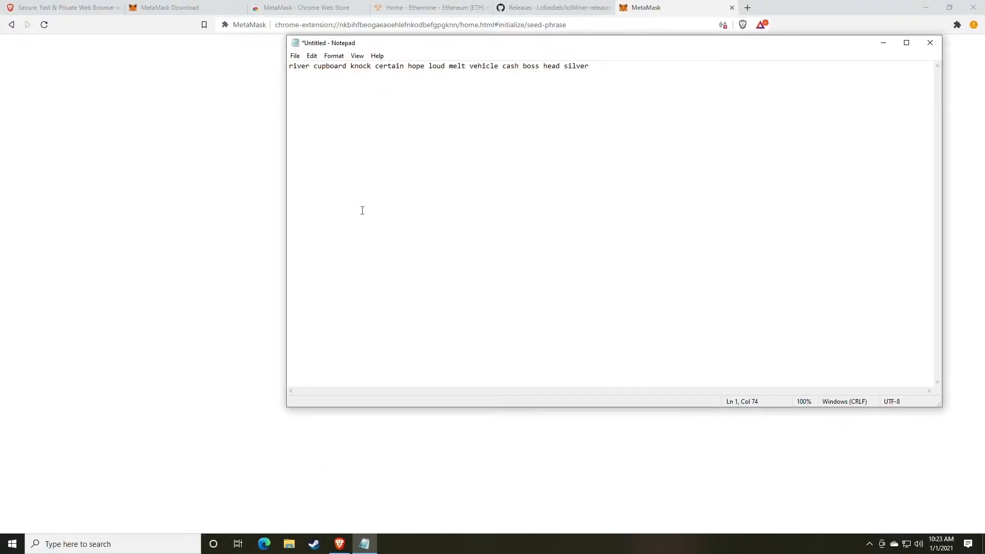
# - Arrange the Notepad document and the browser side by side, with Notepad on the left half of the screen
pyautogui.moveTo(421, 44); pyautogui.dragTo(174, 82)
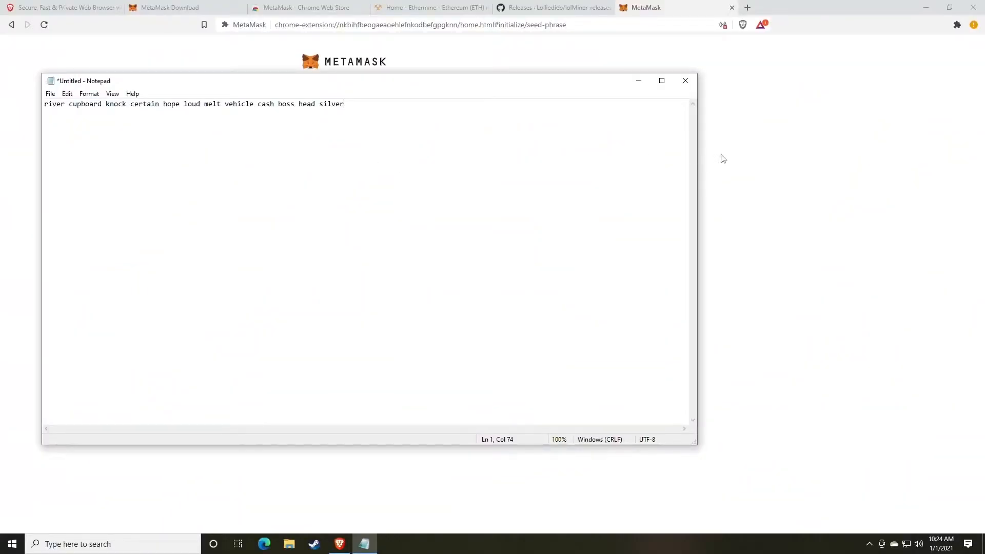
pyautogui.moveTo(490, 85); pyautogui.dragTo(3, 63)
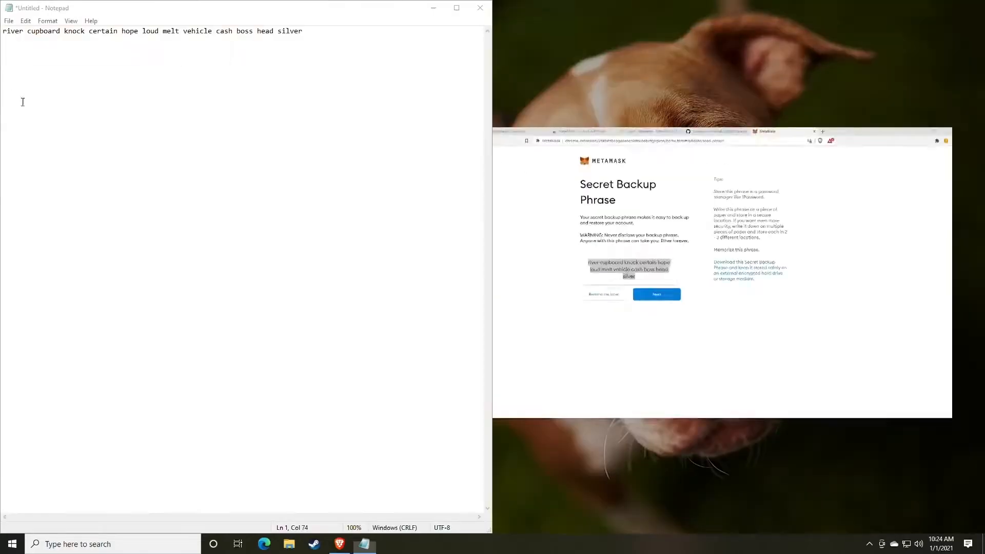
pyautogui.click(802, 308)
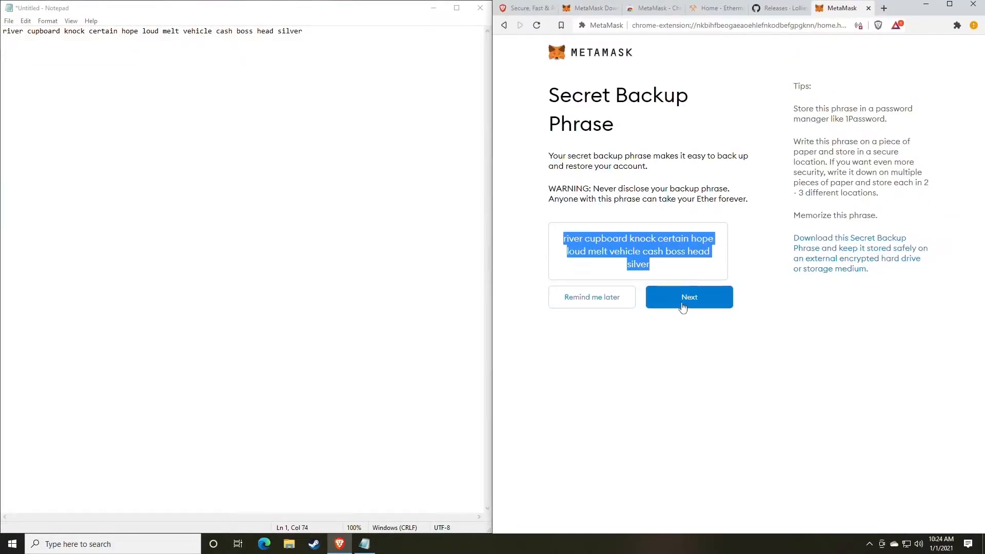
# - Clear the text selection on the backup phrase page and continue to the phrase confirmation
pyautogui.click(659, 336)
pyautogui.moveTo(560, 244); pyautogui.dragTo(694, 259)
pyautogui.click(696, 262)
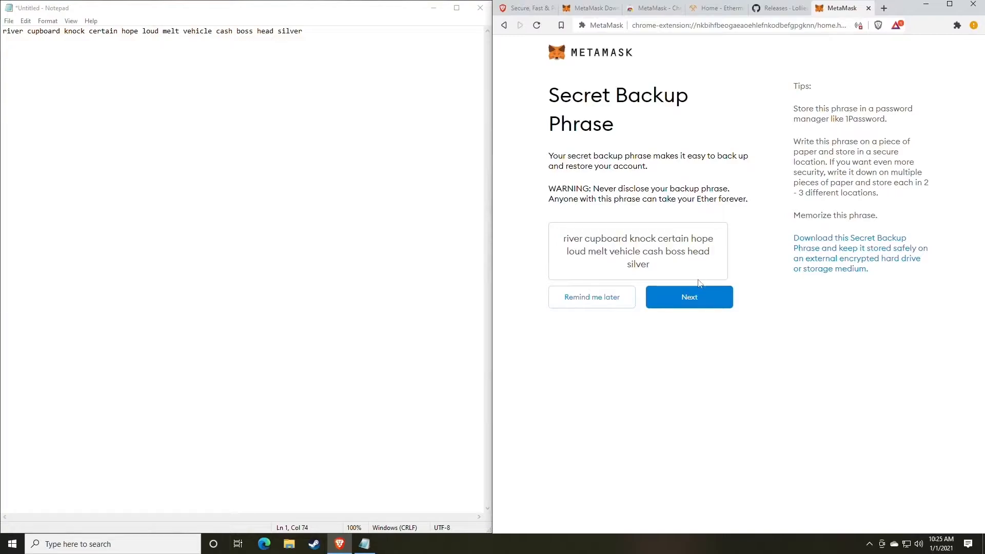
pyautogui.click(684, 303)
# - Select the words of the secret backup phrase in the order saved in Notepad and confirm the phrase
pyautogui.moveTo(548, 112); pyautogui.dragTo(847, 113)
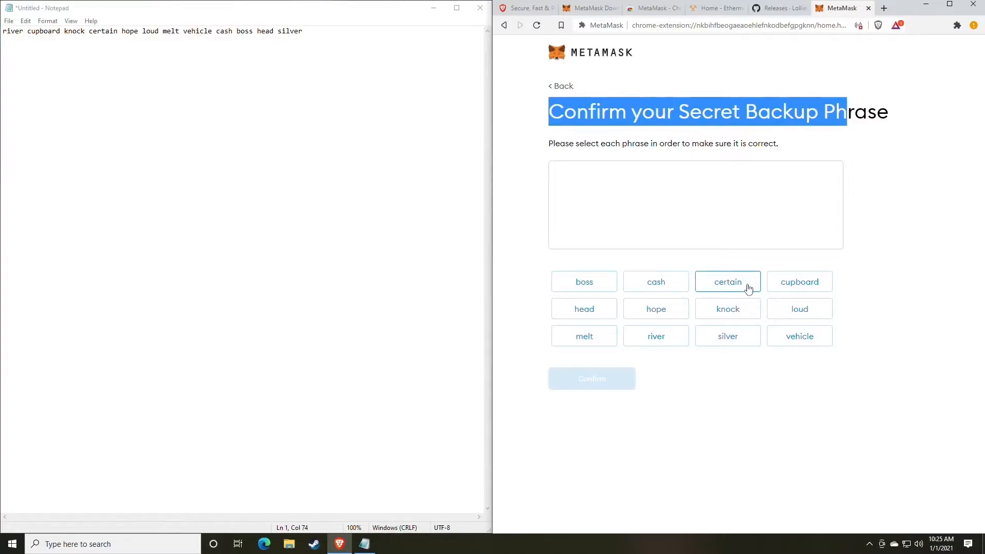
pyautogui.click(767, 407)
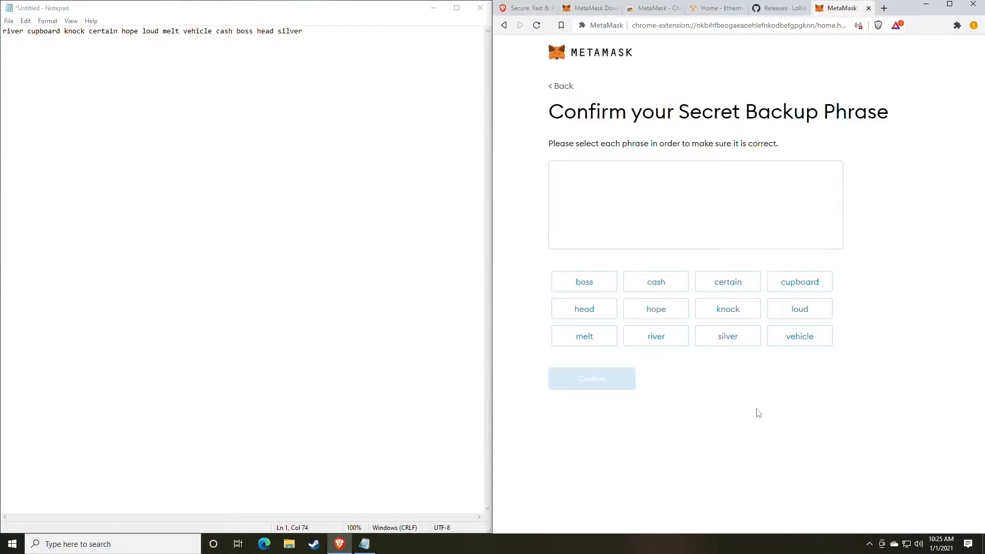
pyautogui.click(657, 340)
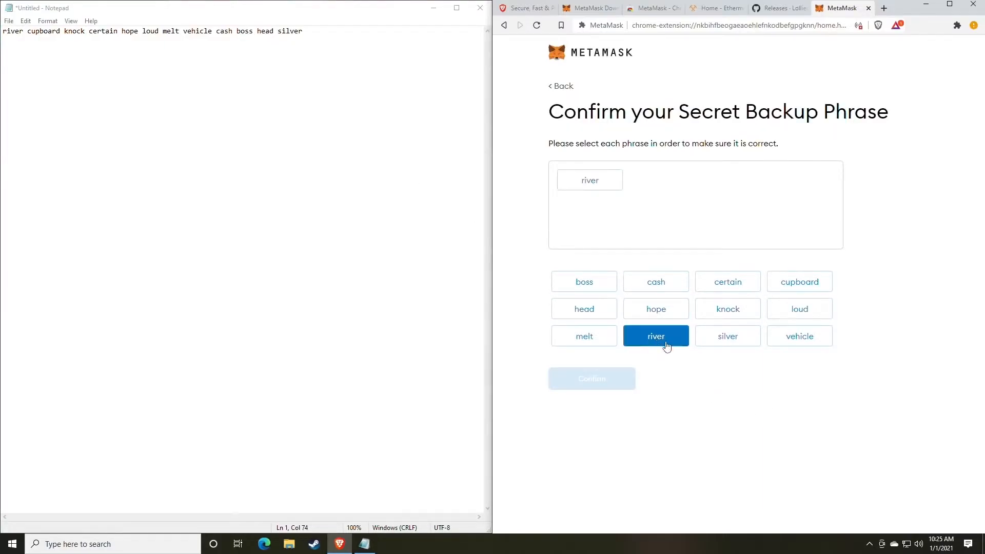
pyautogui.click(799, 285)
pyautogui.click(740, 314)
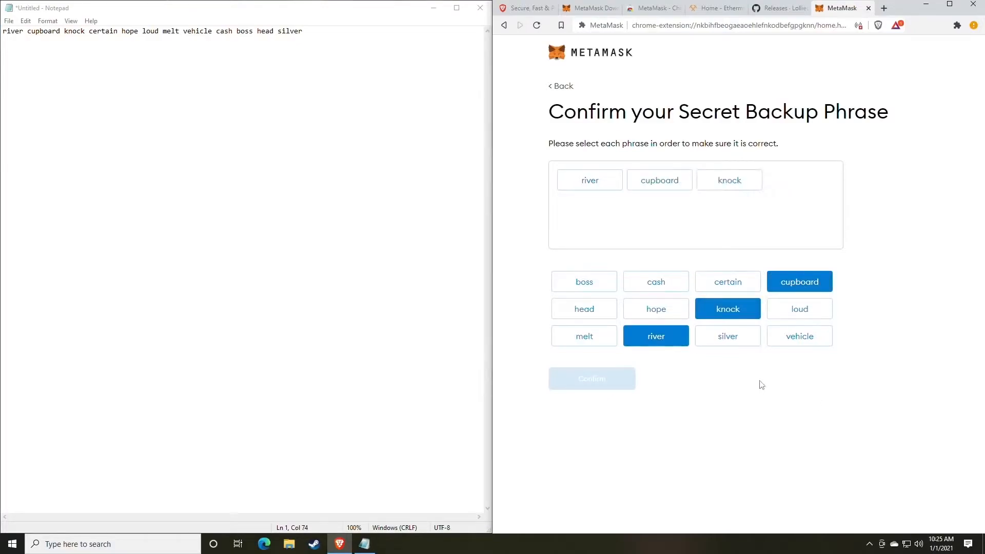
pyautogui.click(729, 293)
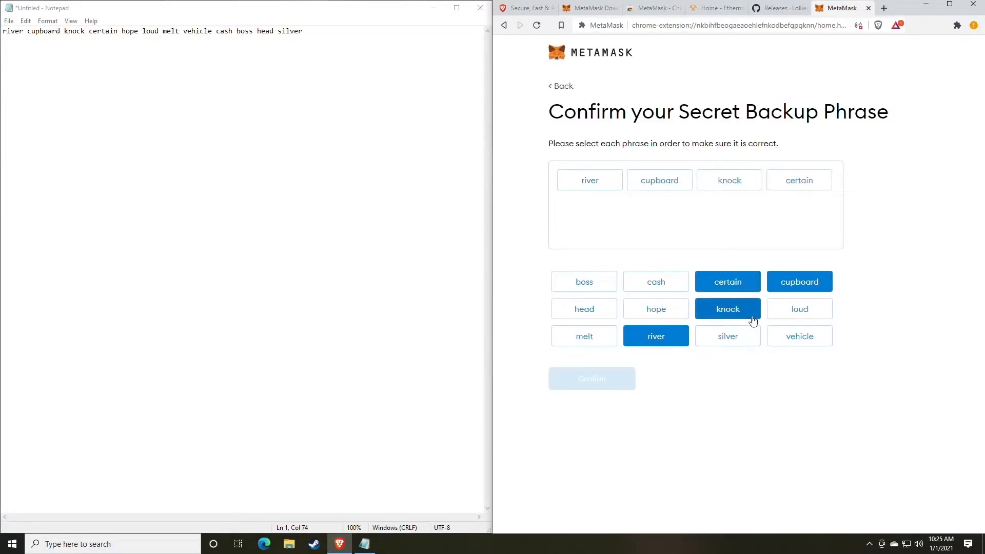
pyautogui.click(660, 310)
pyautogui.click(801, 310)
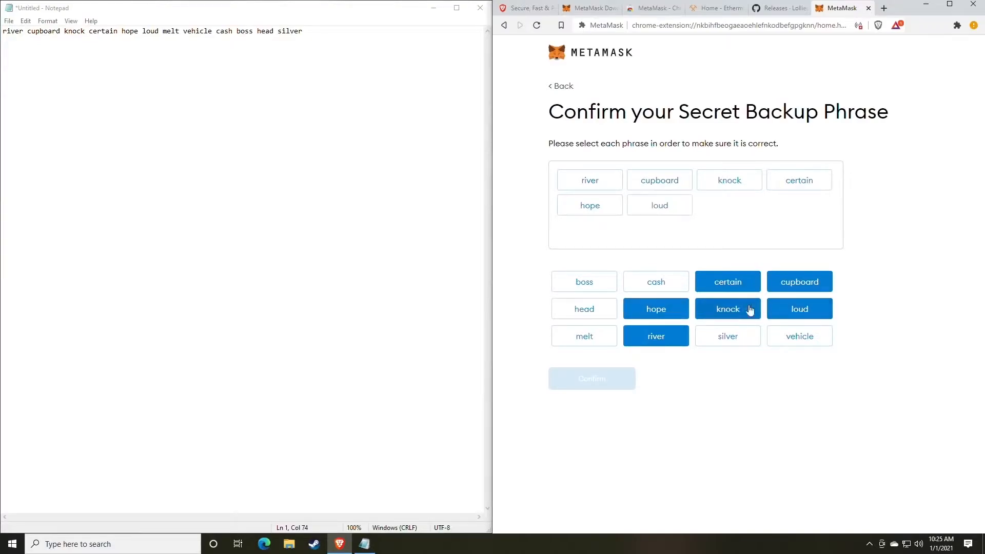
pyautogui.click(590, 337)
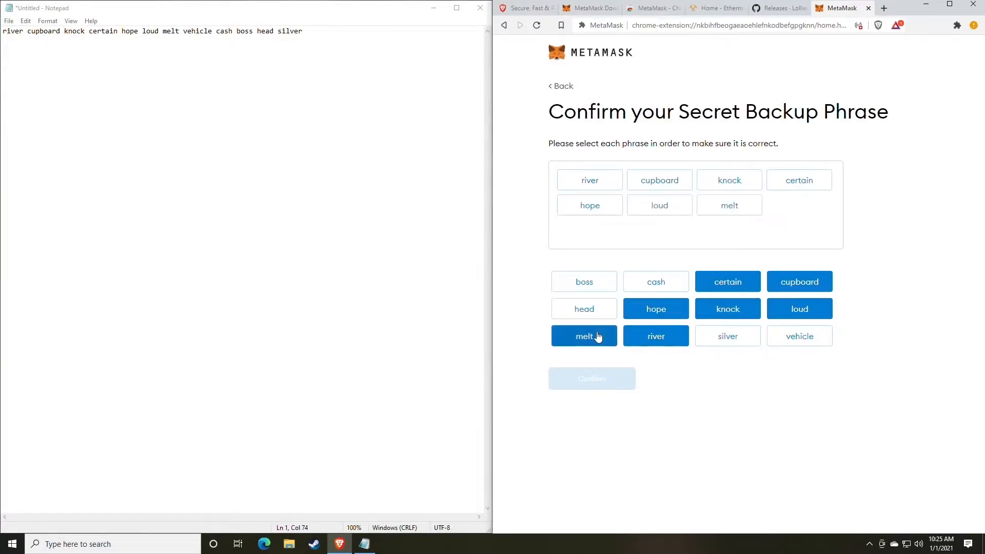
pyautogui.click(797, 343)
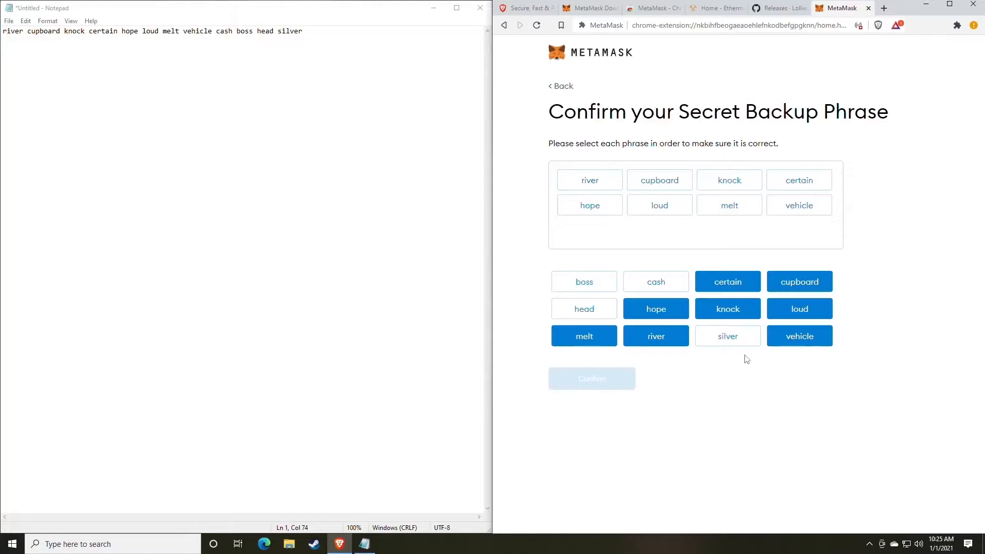
pyautogui.click(657, 287)
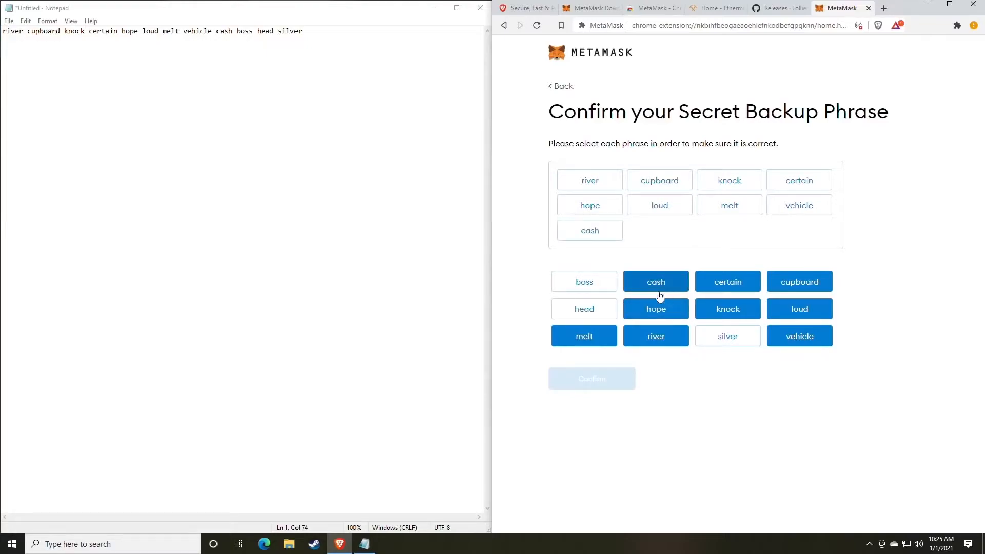
pyautogui.click(584, 285)
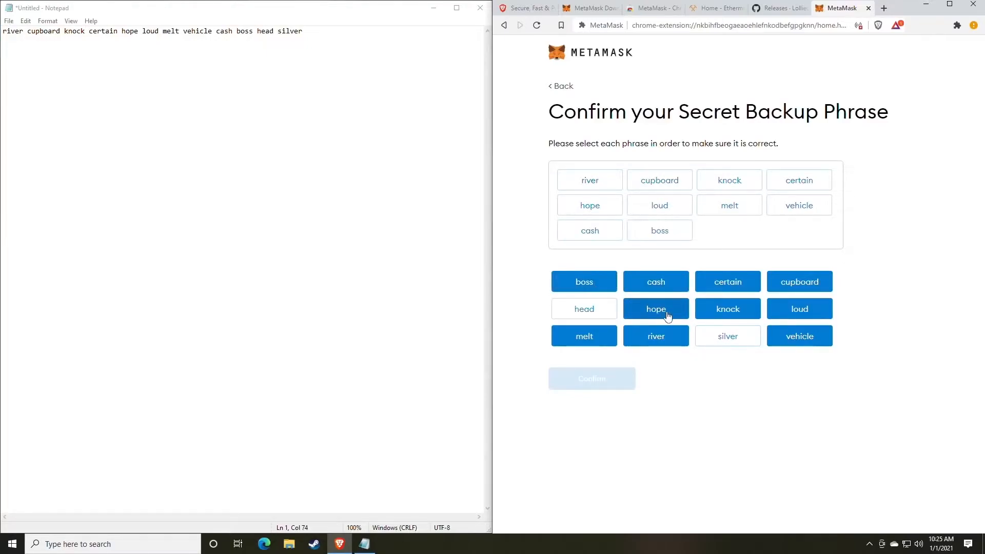
pyautogui.click(588, 312)
pyautogui.click(729, 345)
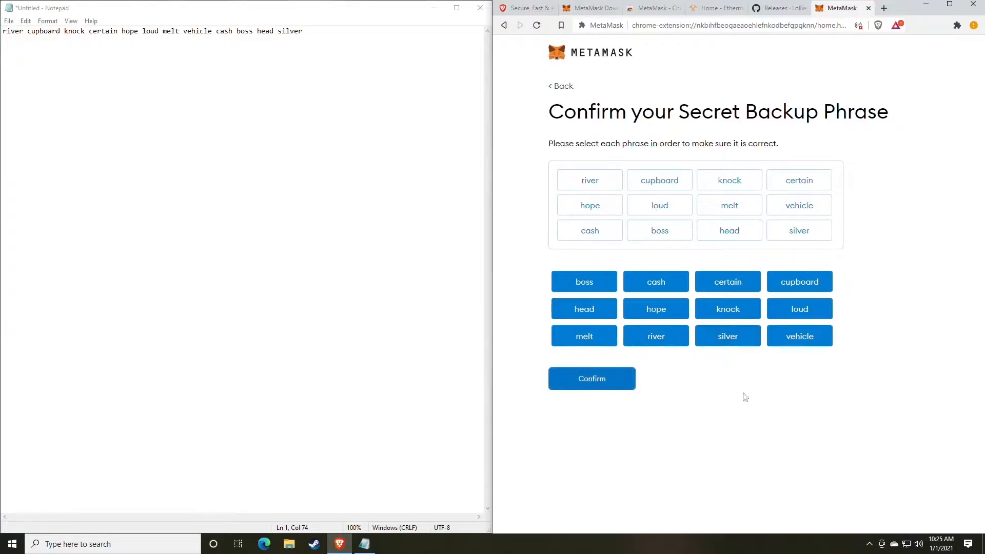
pyautogui.click(594, 383)
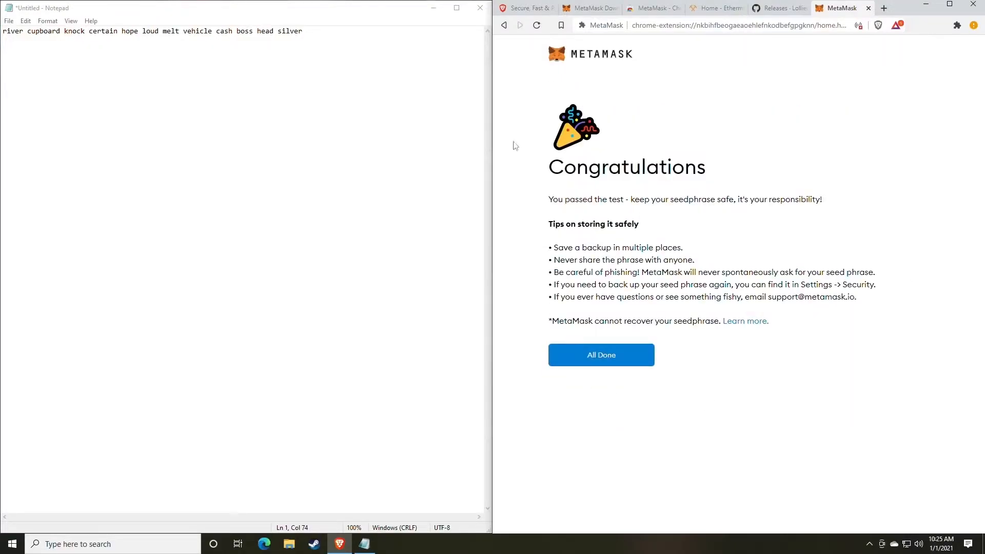
# - Finish the MetaMask wallet setup and dismiss the token swapping announcement
pyautogui.click(613, 359)
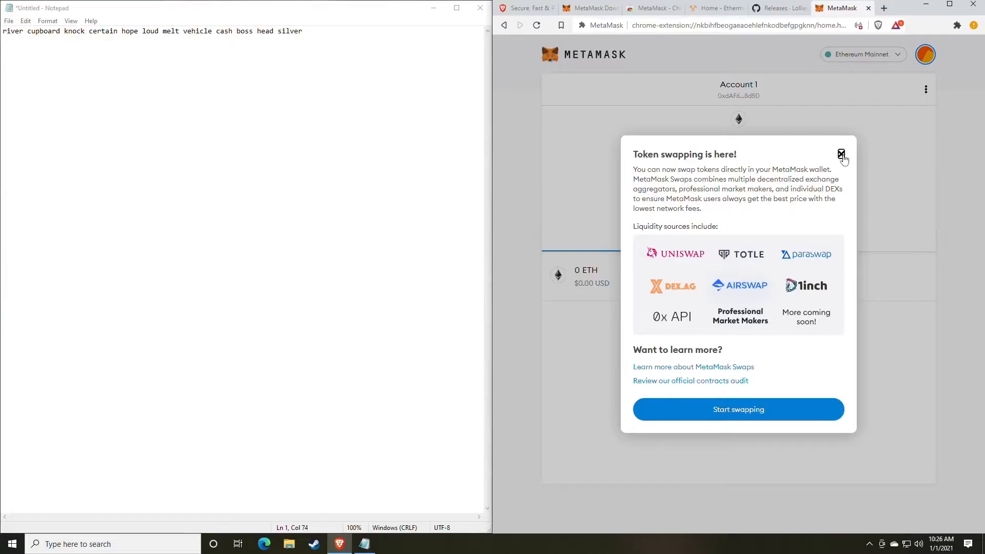
pyautogui.click(842, 153)
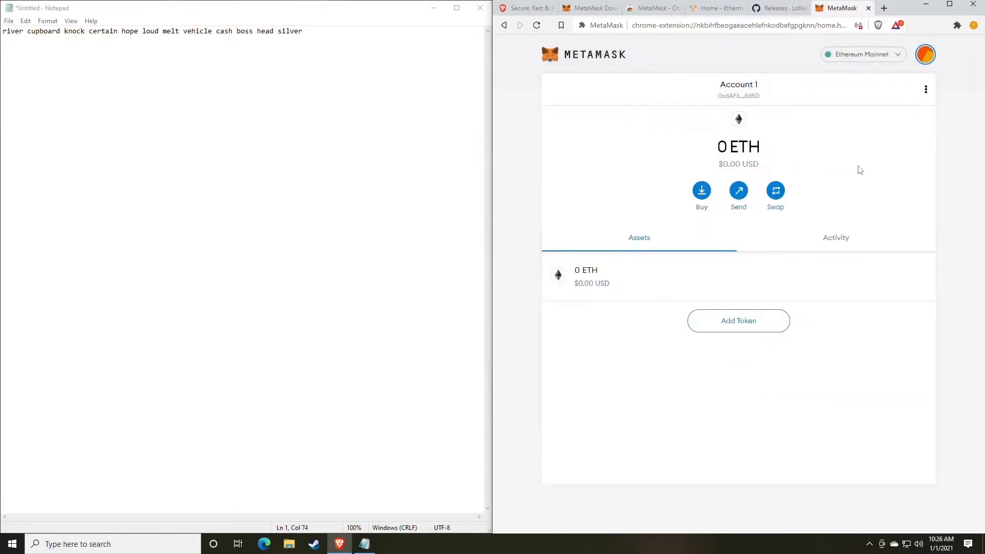
pyautogui.click(925, 57)
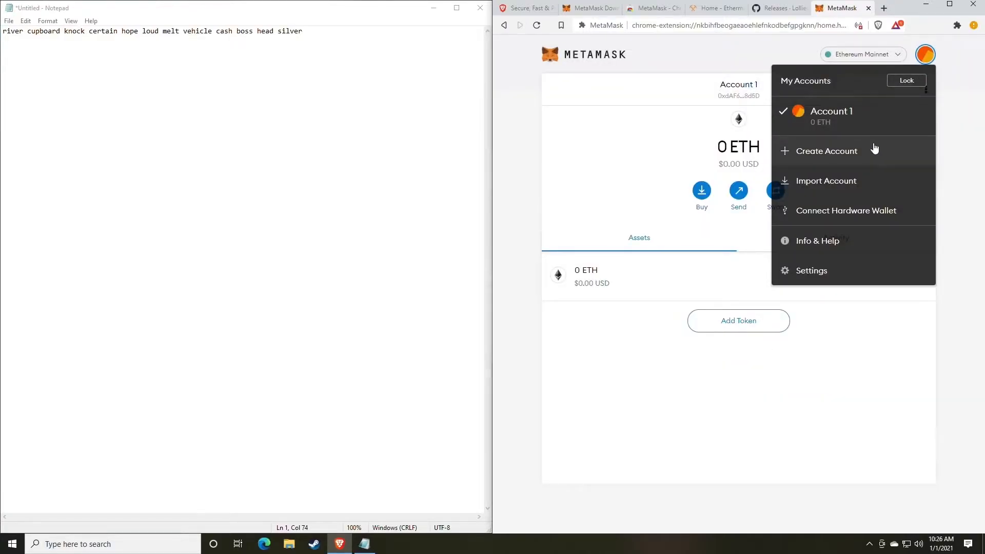
pyautogui.click(639, 159)
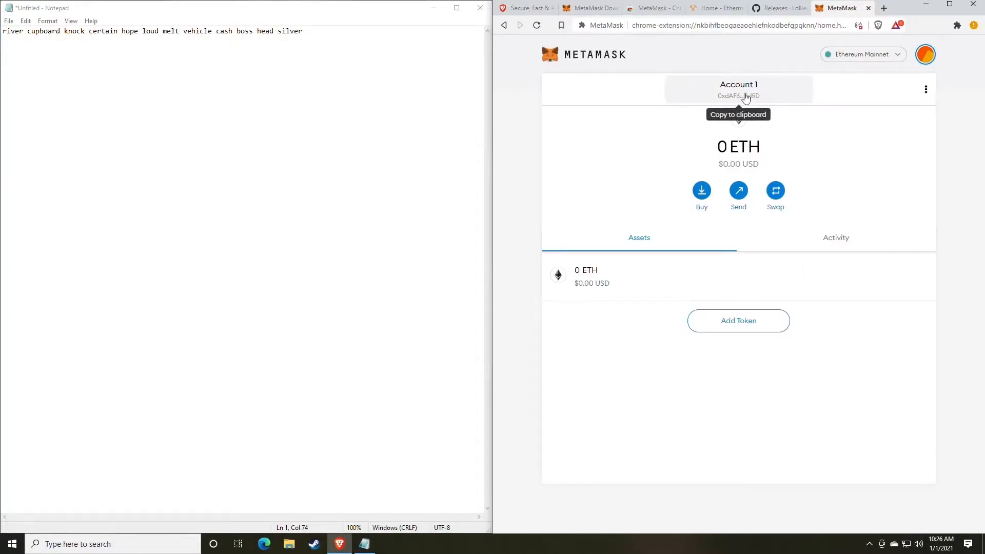
# - Copy the wallet address of Account 1 and paste it into the Notepad document, one blank line below the backup phrase
pyautogui.click(745, 95)
pyautogui.click(328, 40)
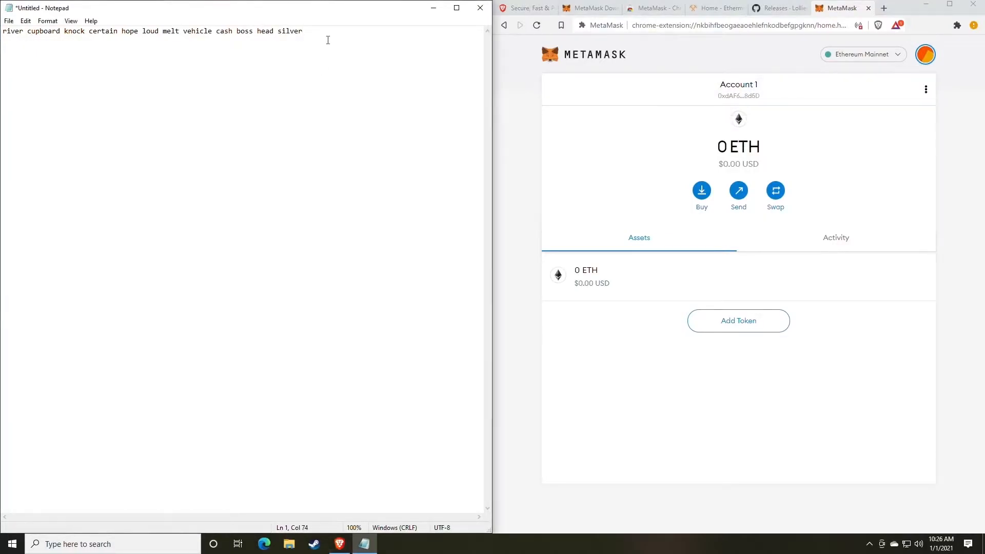
pyautogui.press('Return')
pyautogui.press('Return')
pyautogui.hotkey('ctrl', 'v')
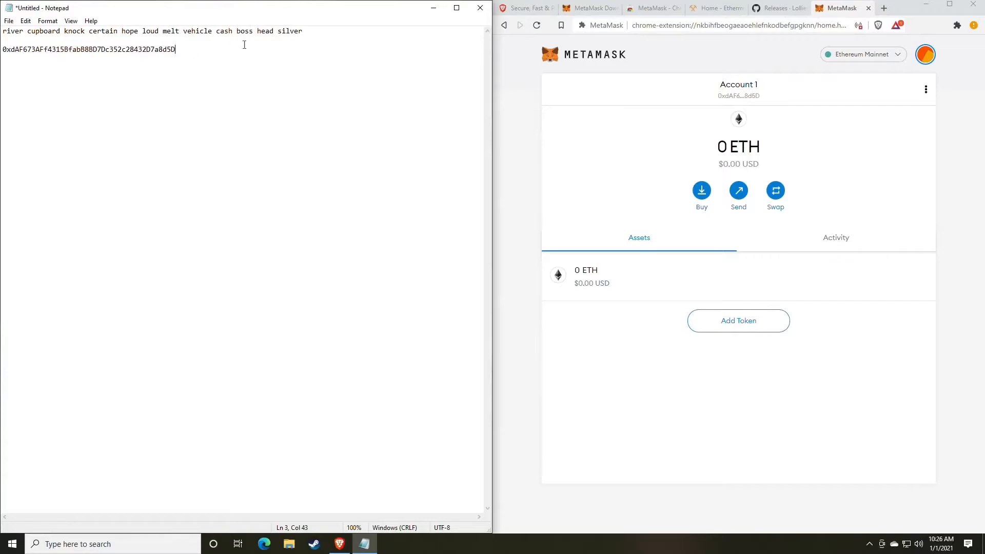
pyautogui.moveTo(322, 31); pyautogui.dragTo(2, 31)
pyautogui.moveTo(192, 52); pyautogui.dragTo(2, 51)
pyautogui.click(93, 52)
pyautogui.doubleClick(94, 52)
pyautogui.click(188, 88)
pyautogui.moveTo(187, 50); pyautogui.dragTo(4, 57)
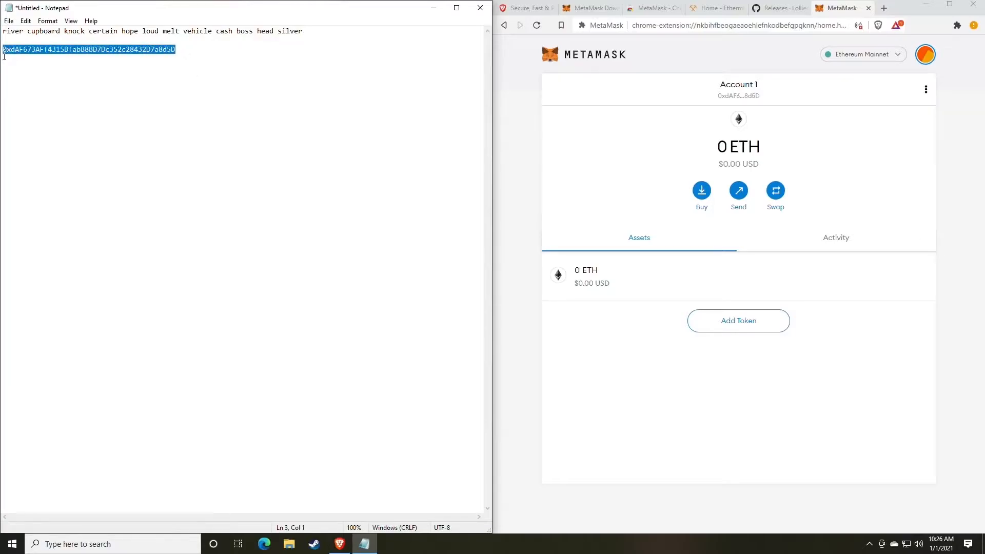
pyautogui.click(226, 116)
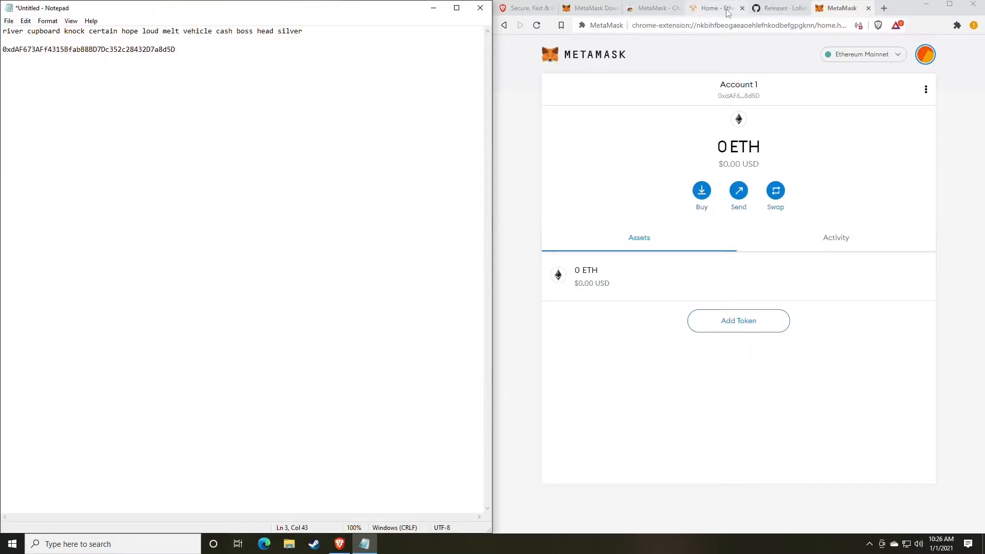
# - Review the lolMiner 1.17 release notes and its downloadable assets on the GitHub releases page
pyautogui.click(775, 8)
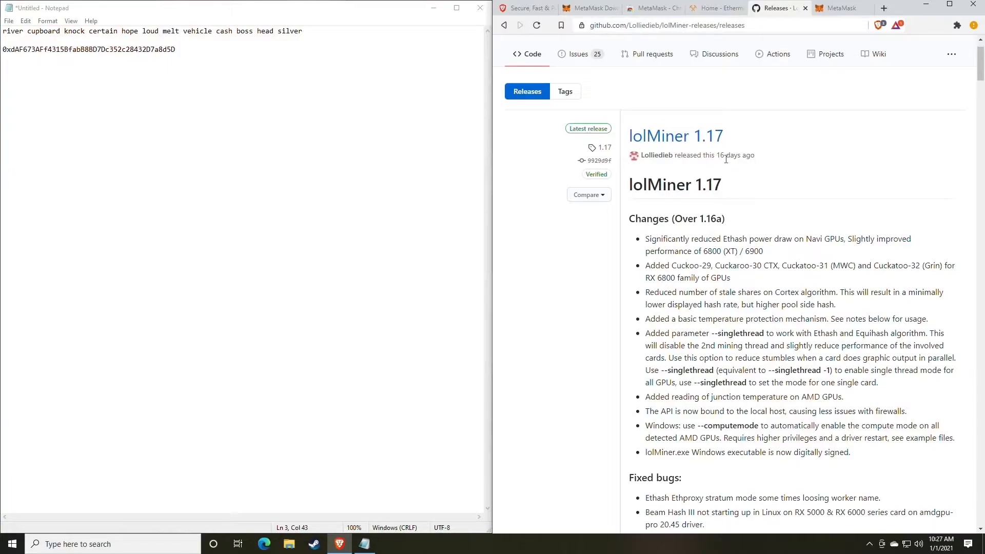
pyautogui.scroll(-1, 732, 192)
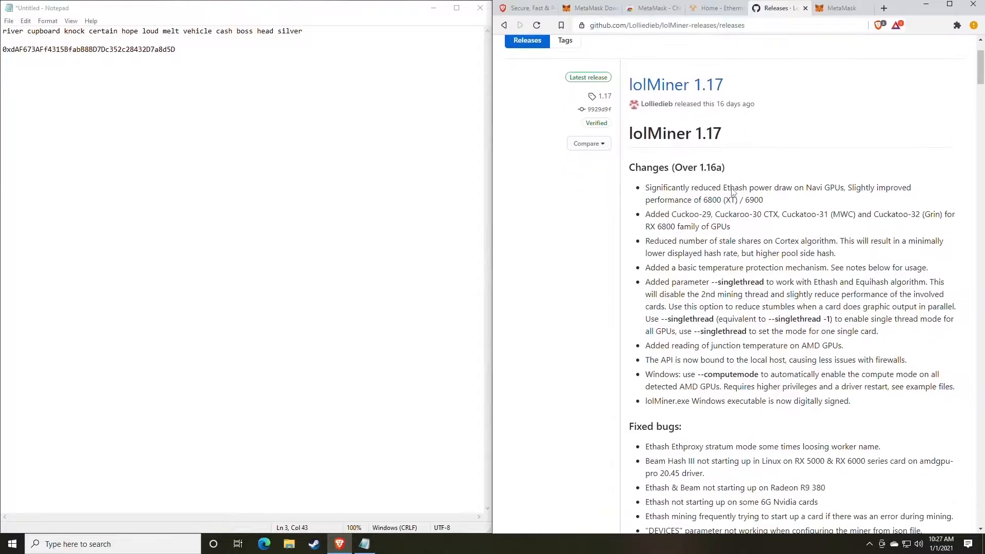
pyautogui.scroll(2, 732, 193)
pyautogui.scroll(-13, 733, 193)
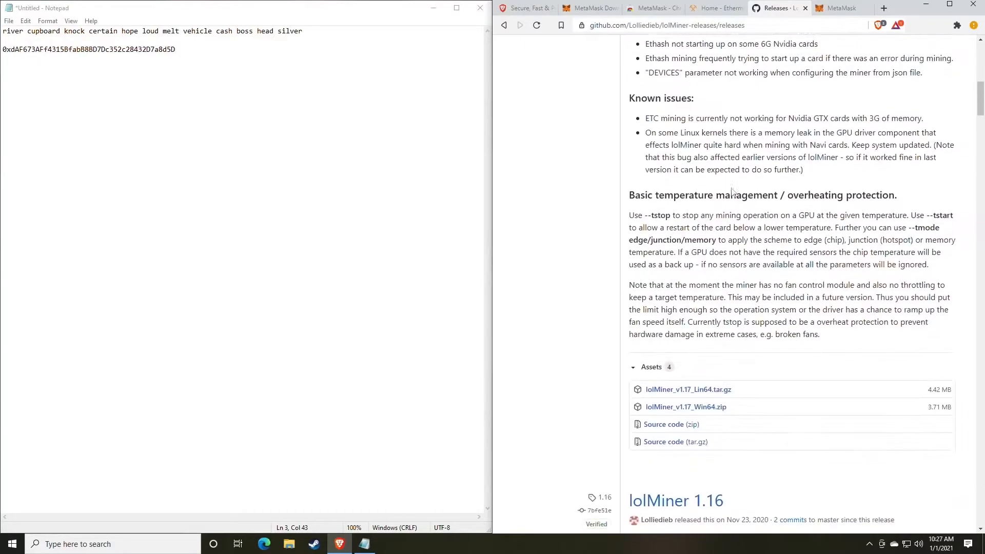
pyautogui.scroll(6, 733, 192)
pyautogui.scroll(6, 733, 191)
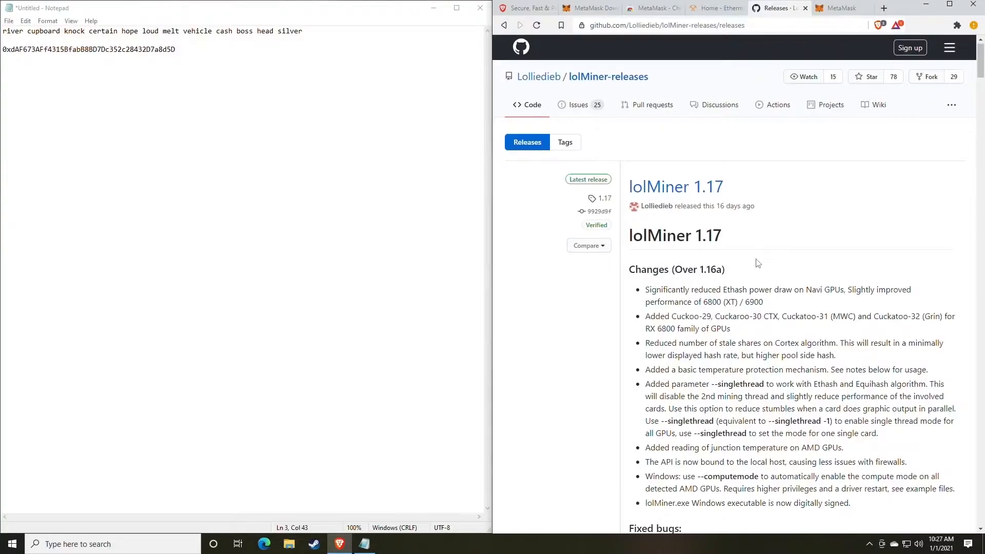
pyautogui.scroll(-8, 758, 261)
pyautogui.scroll(-4, 761, 261)
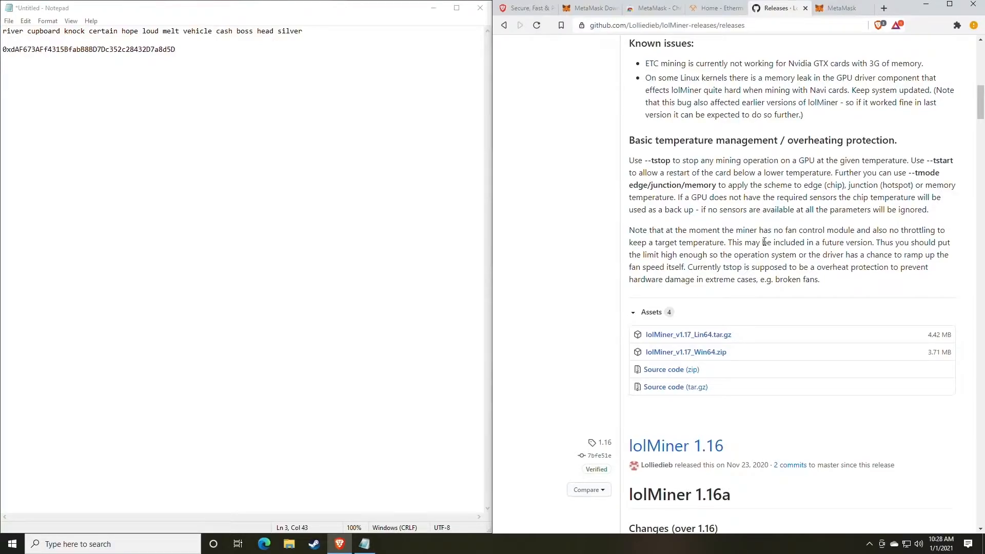
pyautogui.scroll(10, 708, 275)
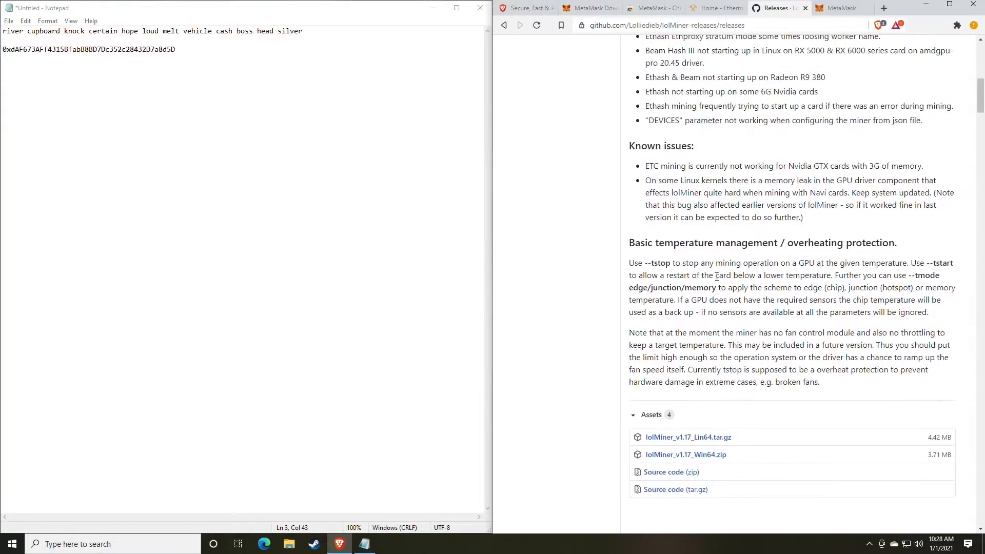
pyautogui.scroll(2, 728, 280)
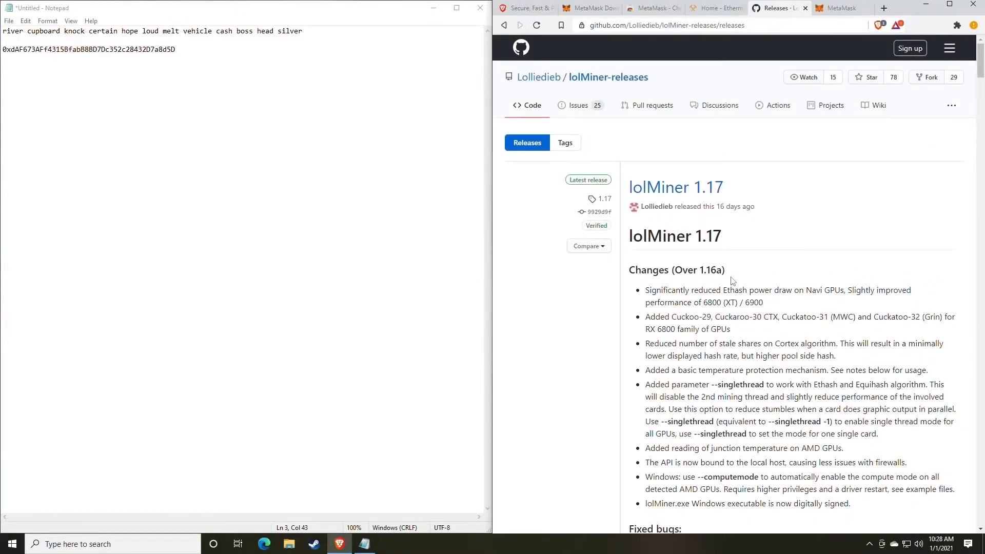
# - Download lolMiner_v1.17_Win64.zip to the Downloads folder and show the file in File Explorer
pyautogui.scroll(-9, 751, 293)
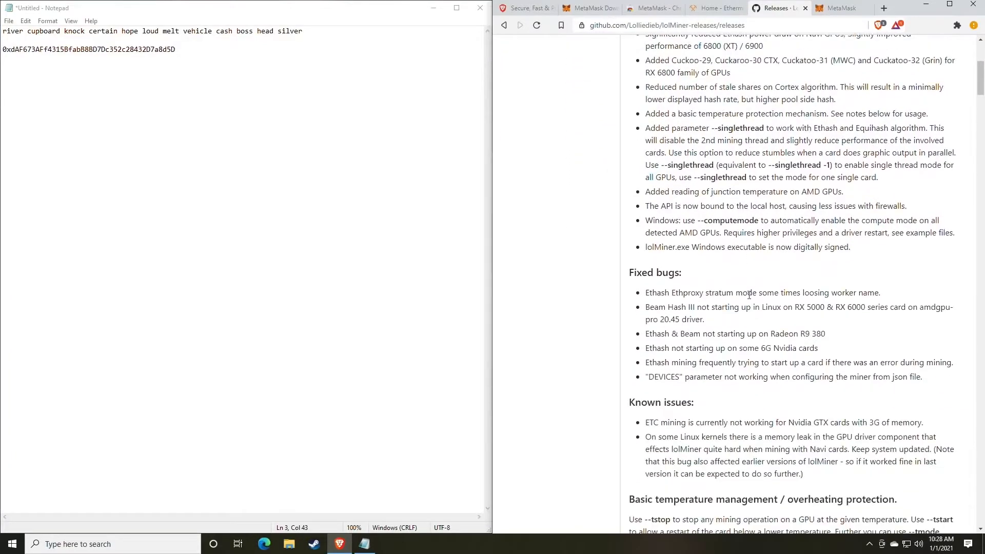
pyautogui.scroll(-3, 753, 290)
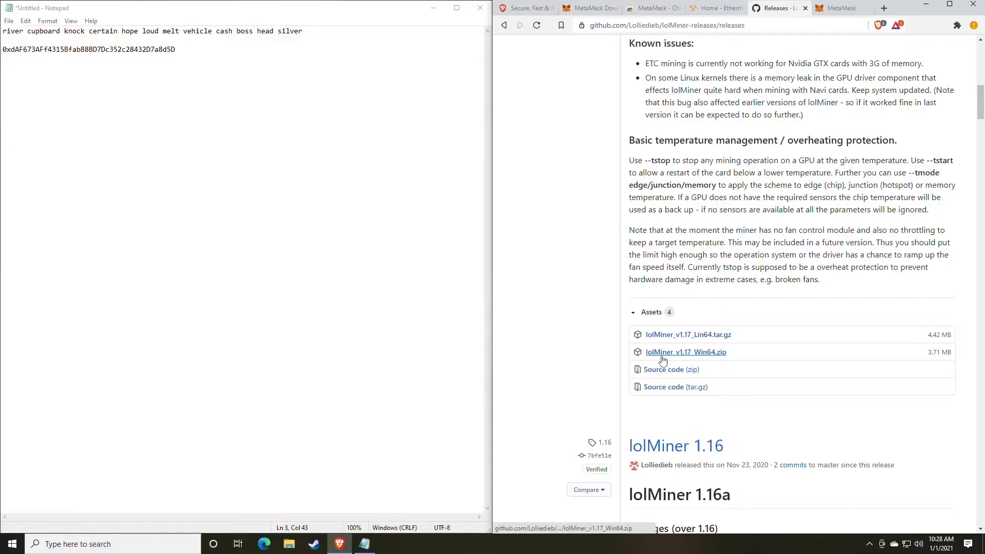
pyautogui.click(699, 354)
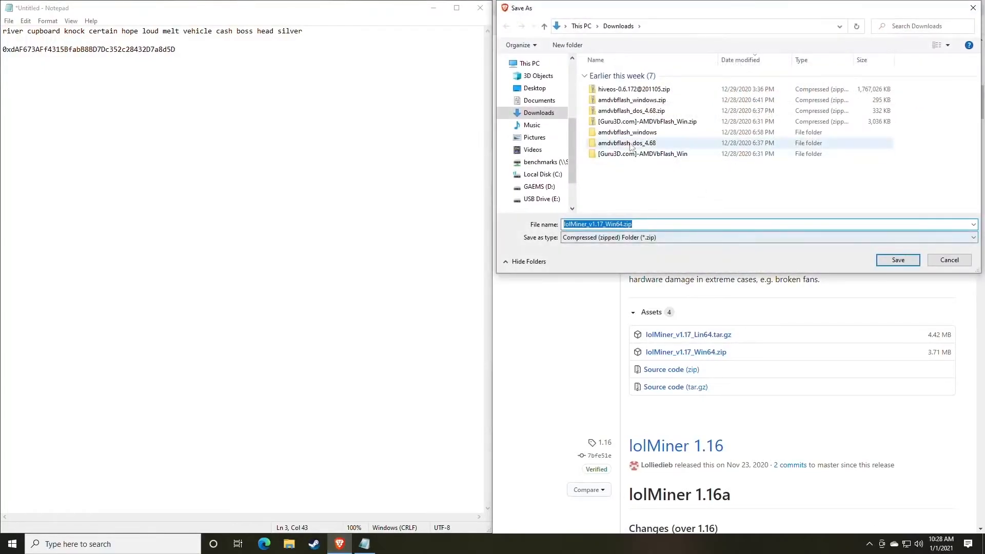
pyautogui.press('Return')
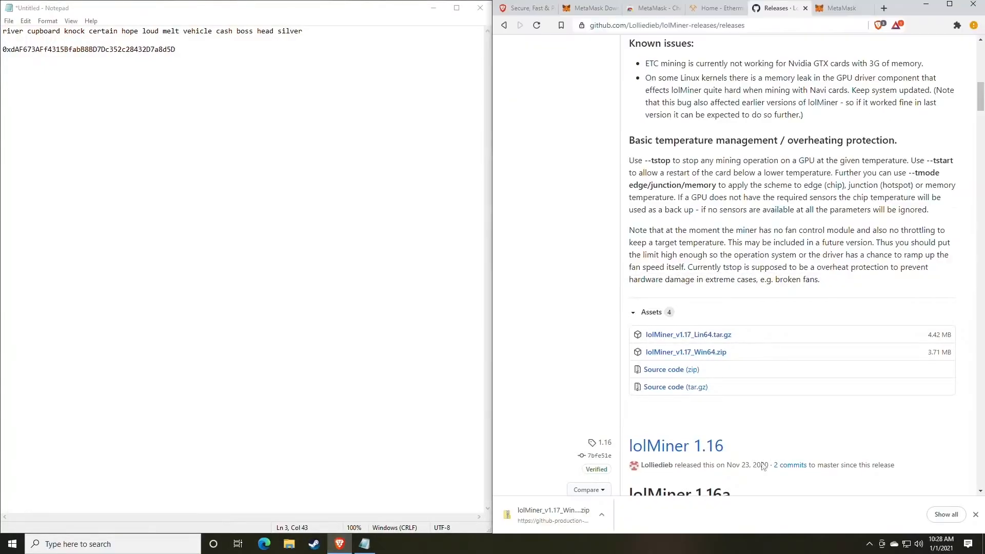
pyautogui.click(603, 517)
pyautogui.click(631, 480)
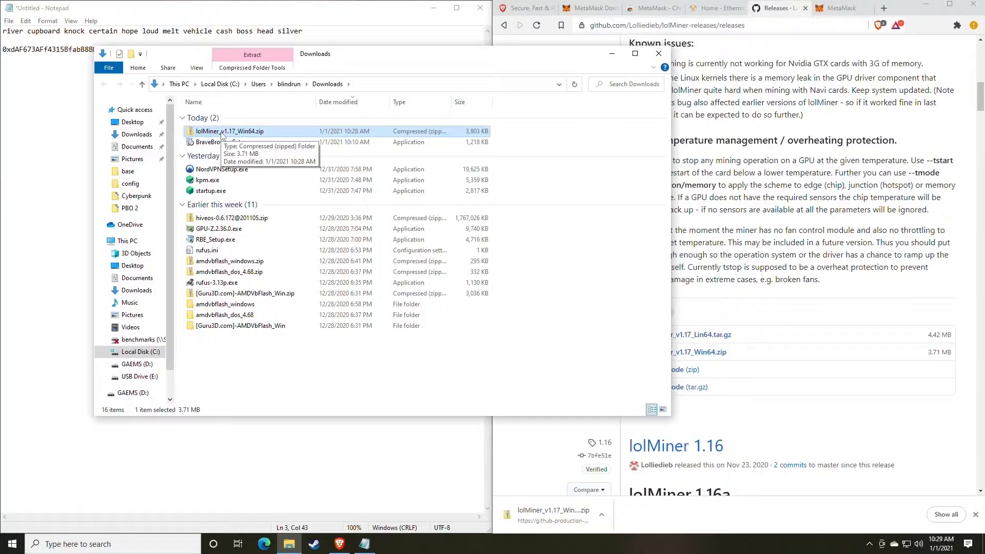
# - Look into the Miners folder on the GAEMS (D:) drive and return to the Downloads folder
pyautogui.click(137, 364)
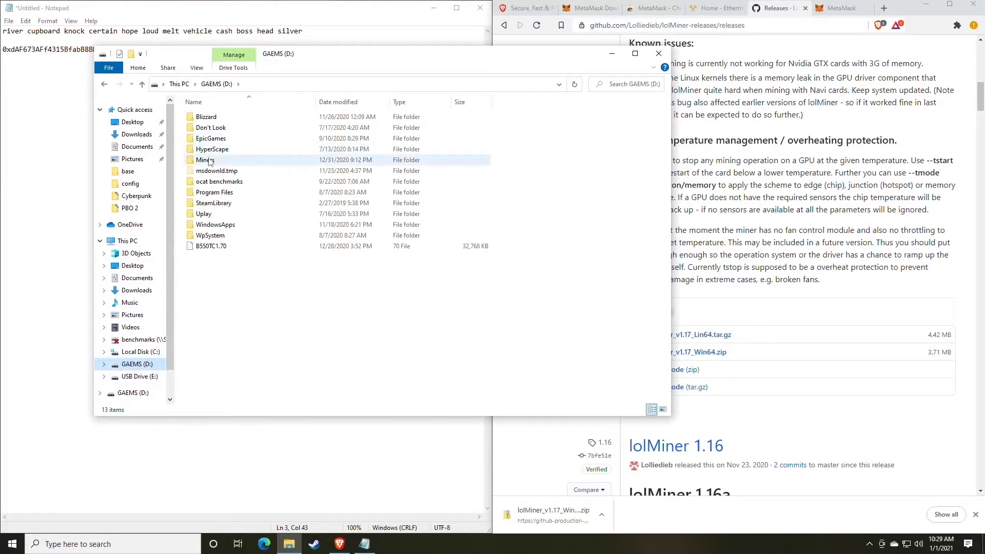
pyautogui.doubleClick(206, 160)
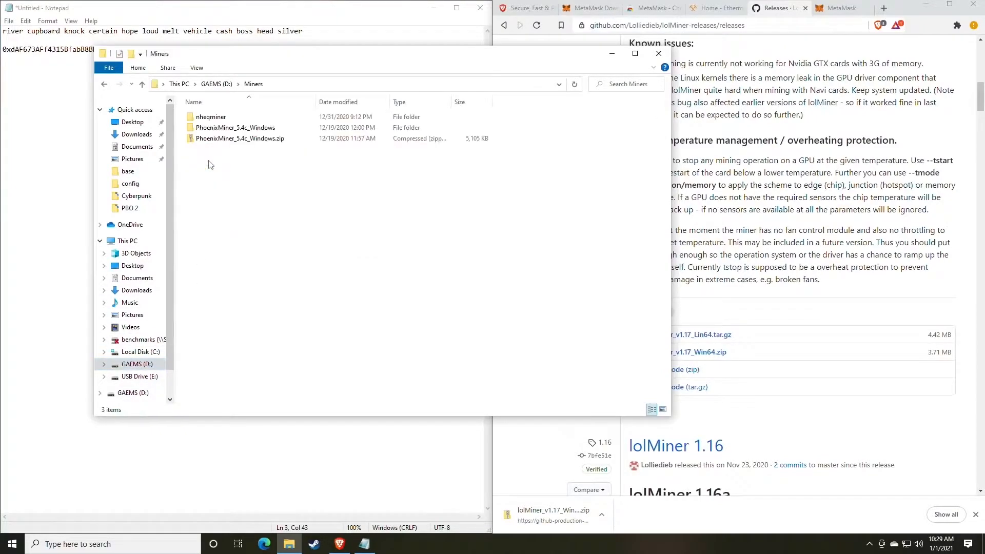
pyautogui.click(106, 85)
pyautogui.click(106, 85)
# - Extract lolMiner_v1.17_Win64.zip to its own folder in Downloads and open the 1.17 folder inside it
pyautogui.rightClick(226, 133)
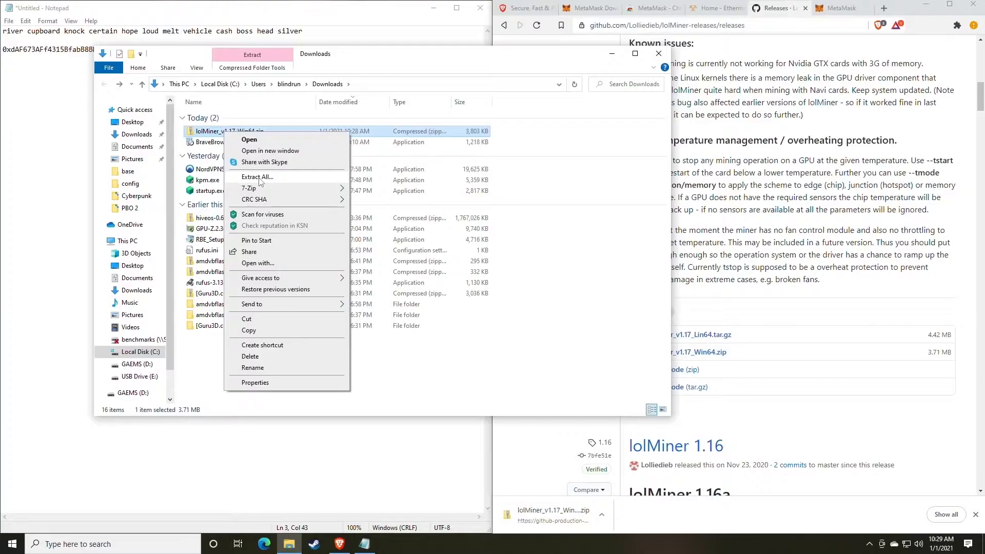
pyautogui.moveTo(252, 191)
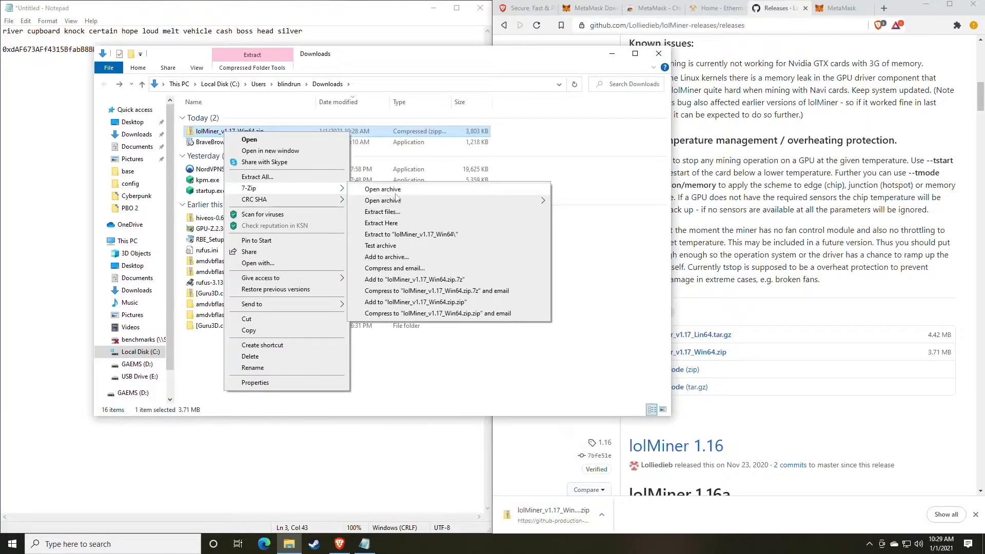
pyautogui.click(271, 178)
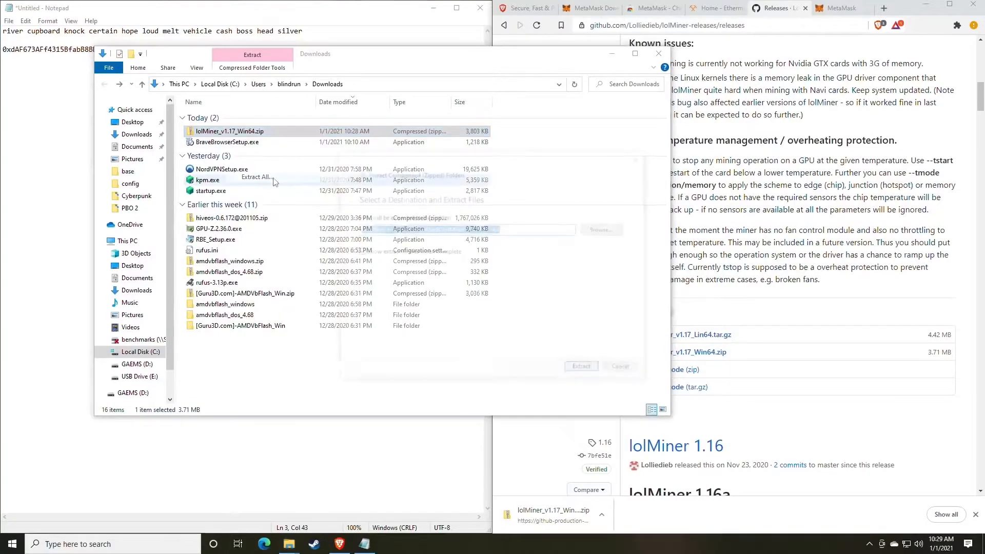
pyautogui.click(585, 370)
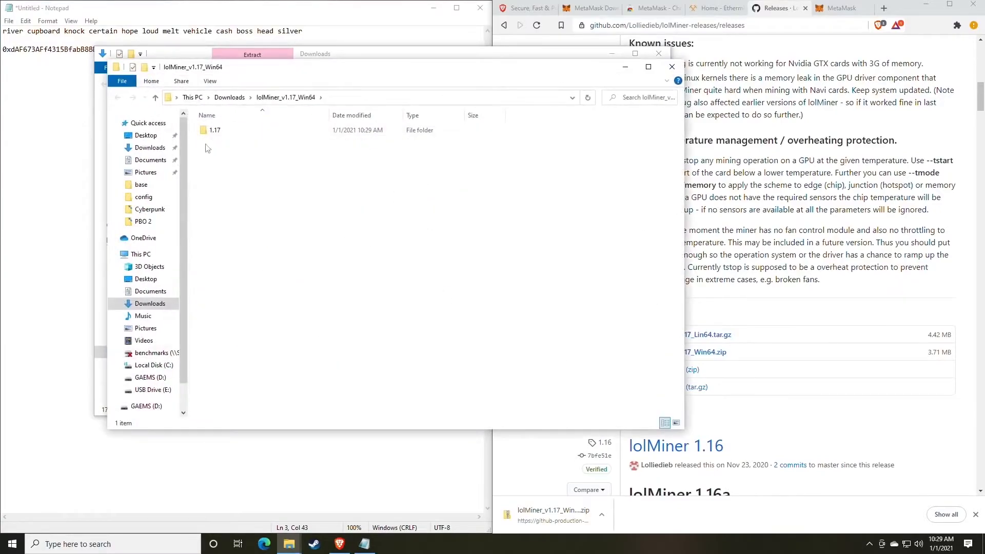
pyautogui.moveTo(386, 75); pyautogui.dragTo(429, 80)
pyautogui.doubleClick(340, 140)
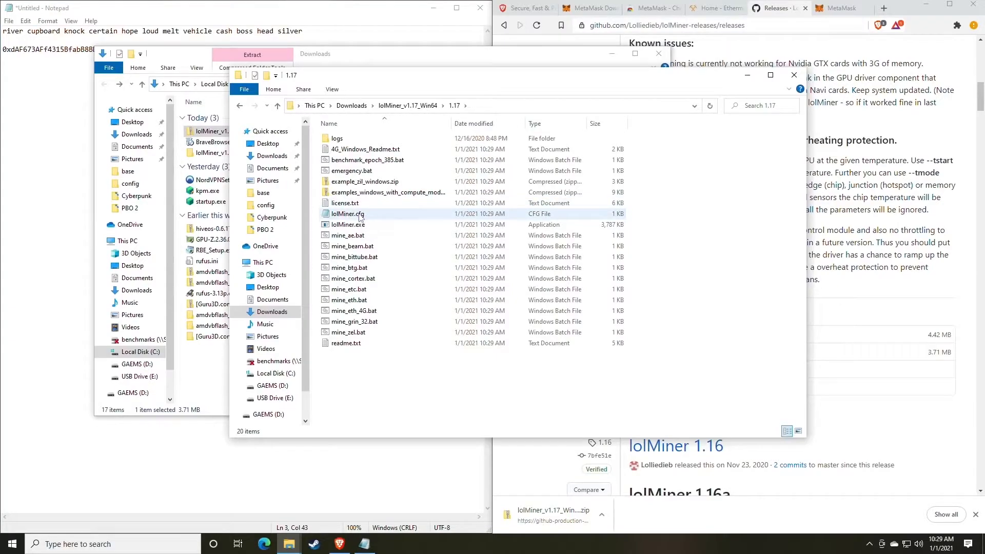
# - Open File Explorer Options and turn on hiding extensions for known file types
pyautogui.click(100, 545)
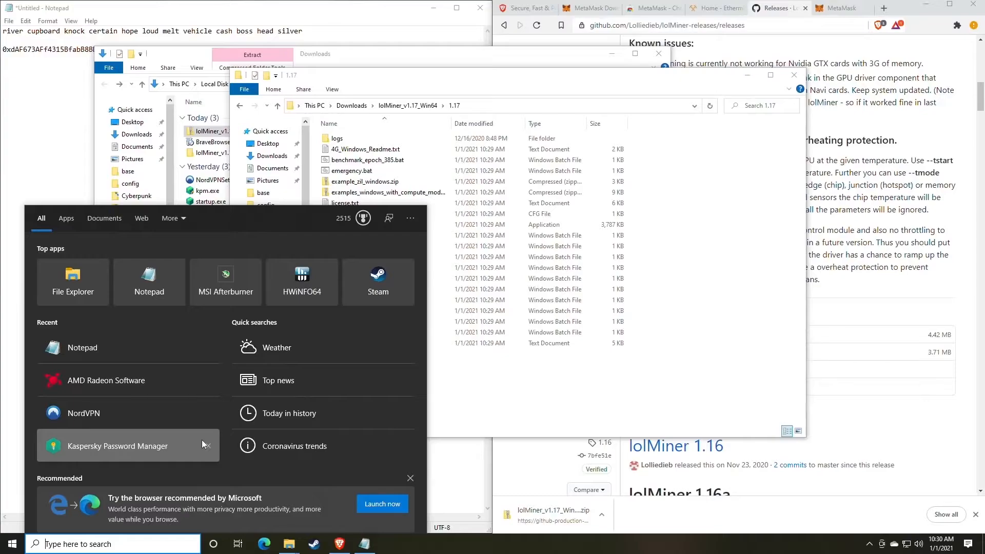
pyautogui.write('file')
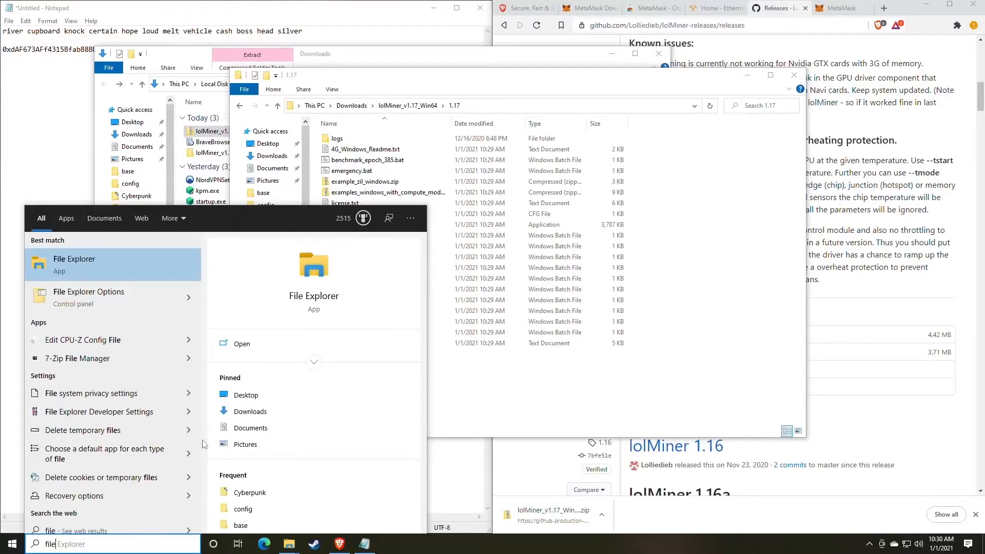
pyautogui.click(121, 302)
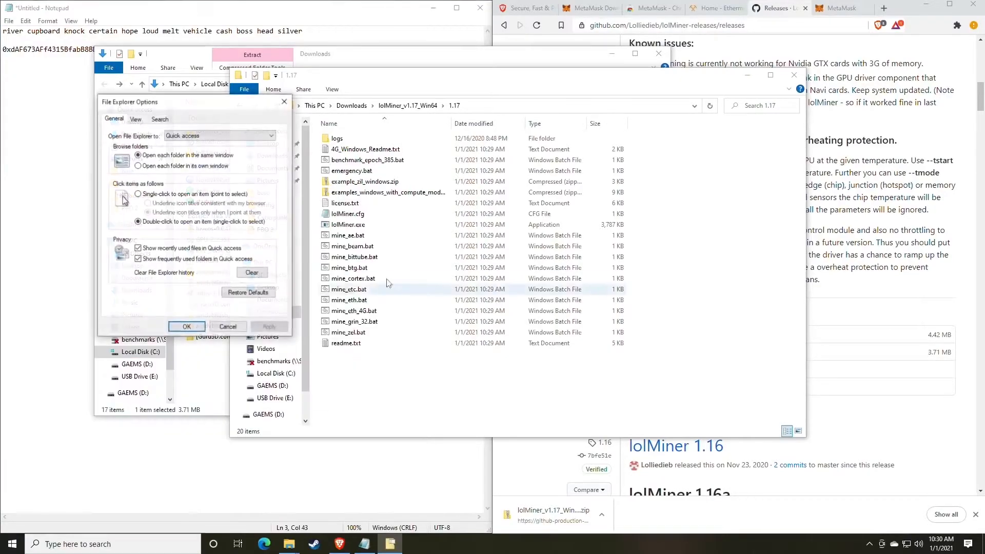
pyautogui.moveTo(190, 104); pyautogui.dragTo(470, 100)
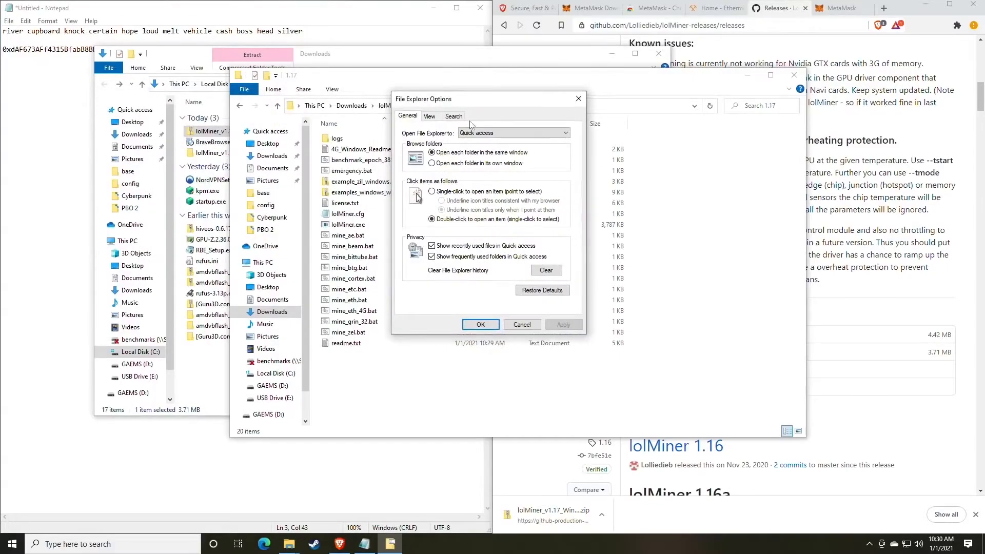
pyautogui.click(429, 117)
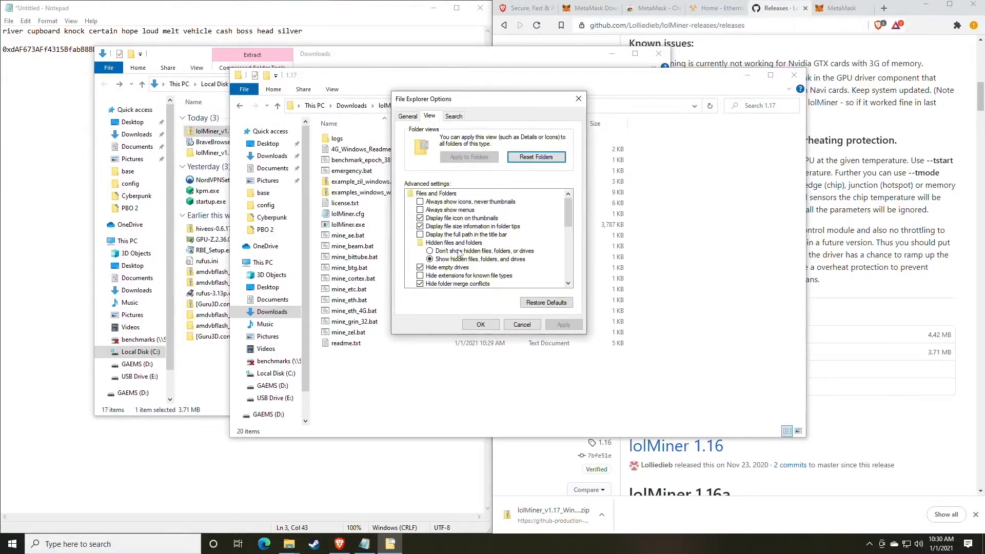
pyautogui.scroll(-1, 454, 254)
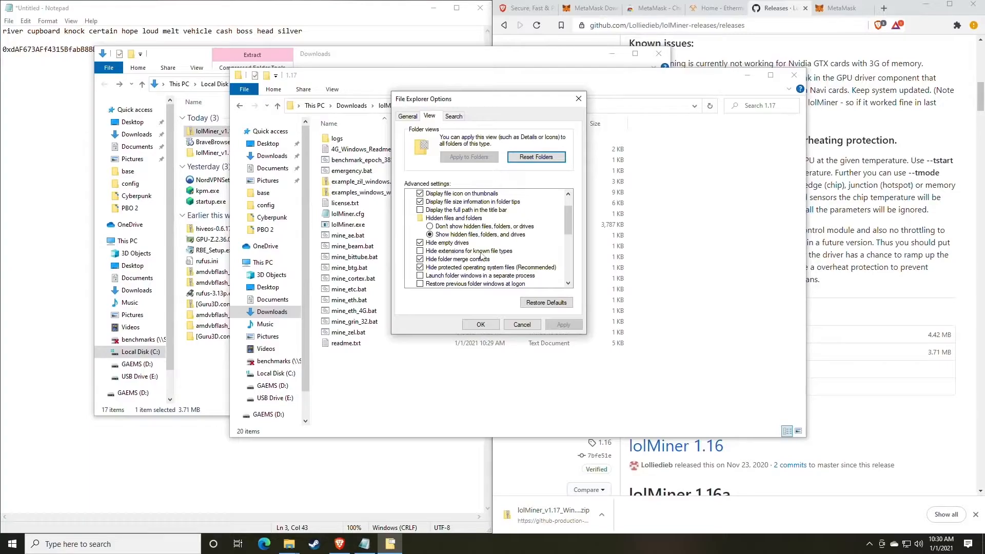
pyautogui.click(422, 252)
pyautogui.click(563, 326)
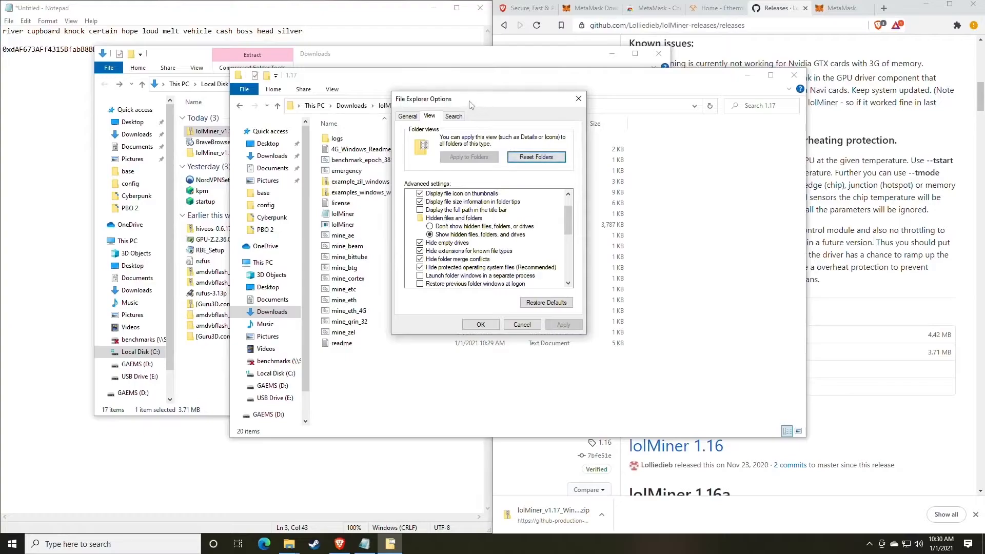
# - Dismiss the Kaspersky notice, turn off hiding extensions for known file types, and close the File Explorer Options
pyautogui.moveTo(474, 100); pyautogui.dragTo(664, 106)
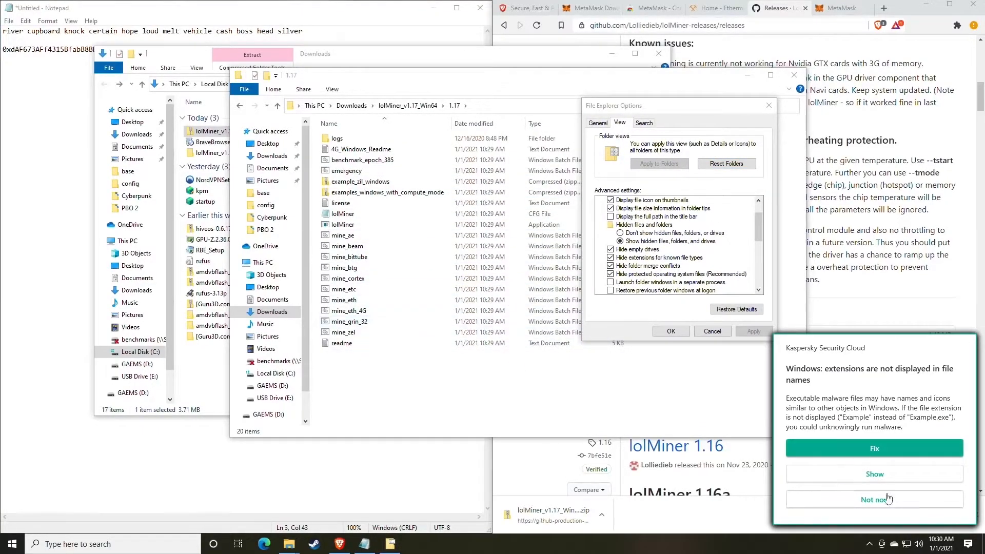
pyautogui.click(879, 501)
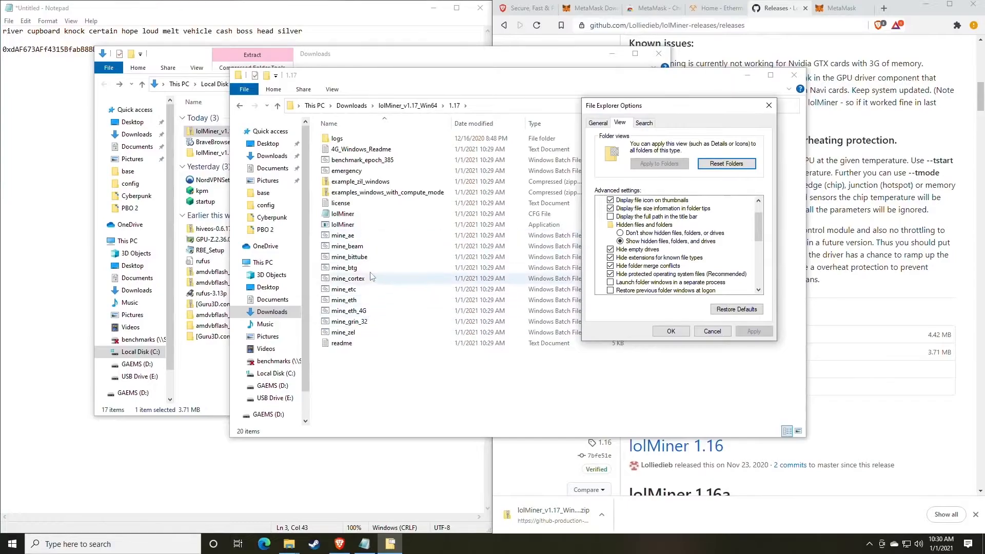
pyautogui.click(619, 259)
pyautogui.click(753, 331)
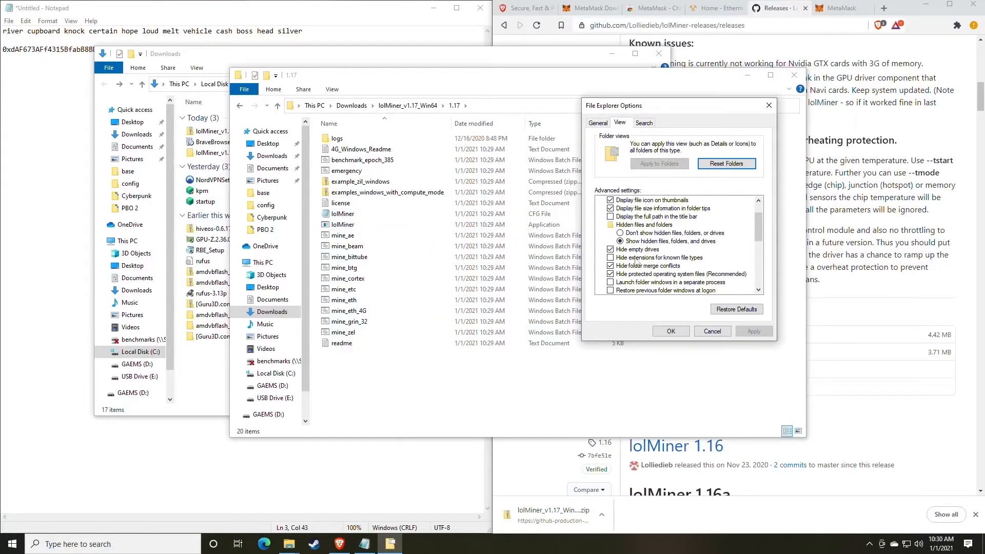
pyautogui.click(671, 331)
pyautogui.click(483, 256)
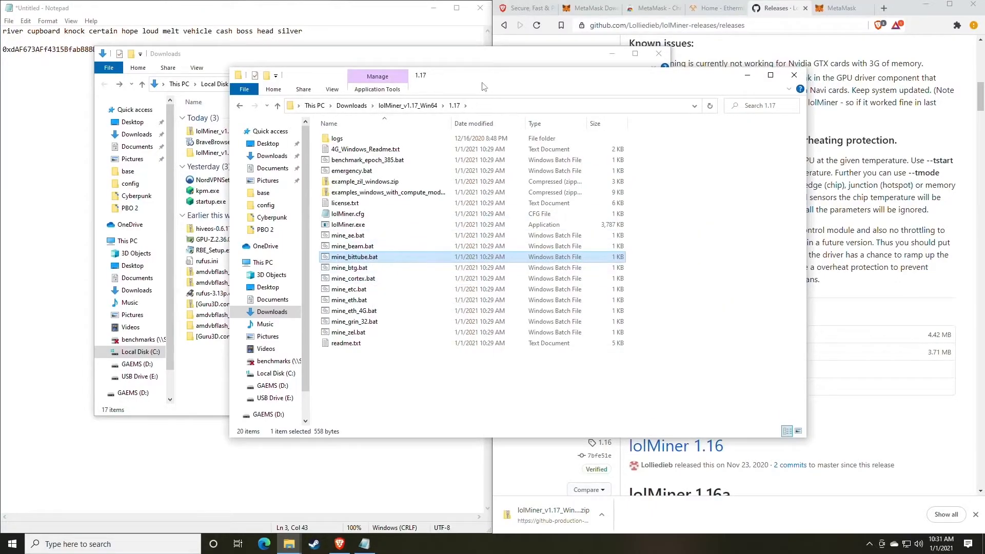
pyautogui.moveTo(481, 84); pyautogui.dragTo(487, 112)
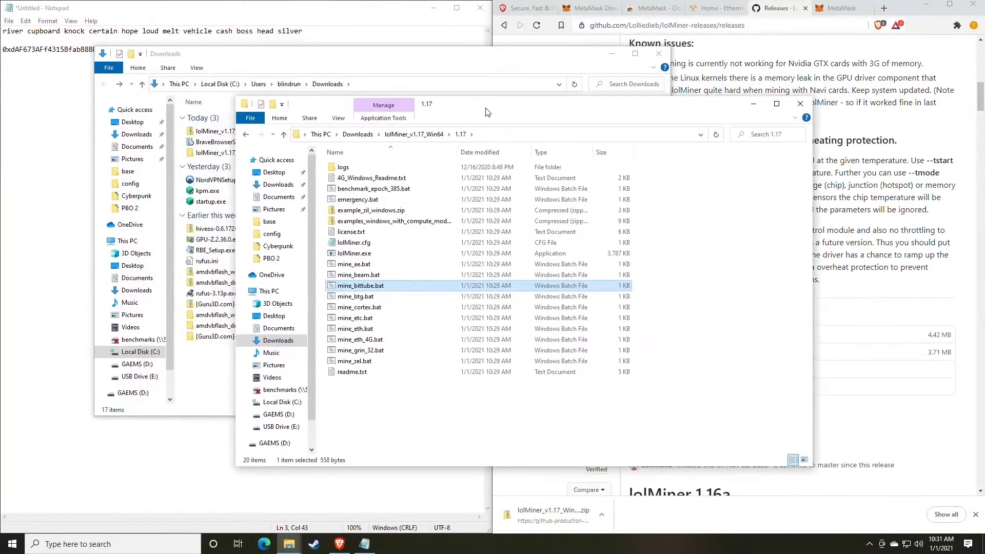
# - Switch to the ethermine.org site in the browser and open its Start Mining page
pyautogui.click(707, 13)
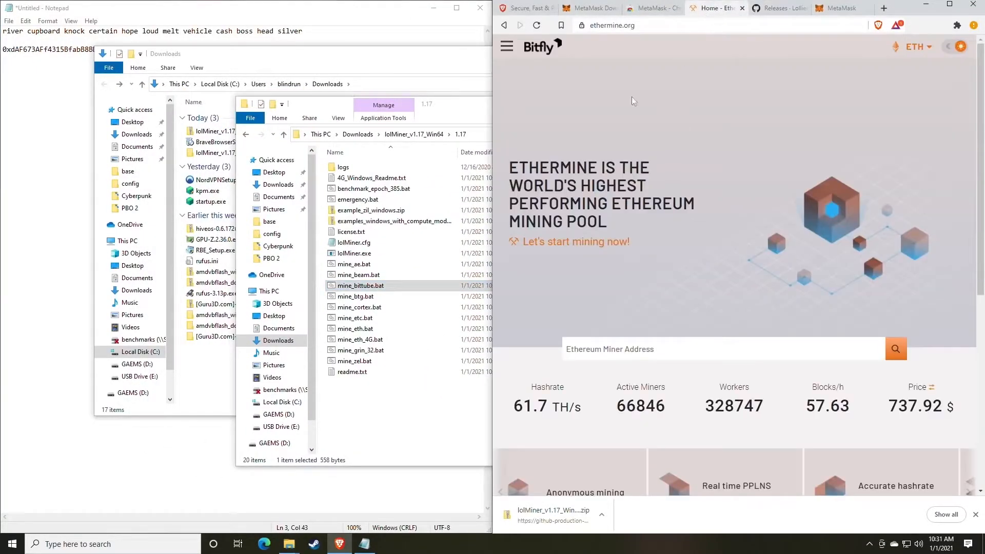
pyautogui.click(341, 18)
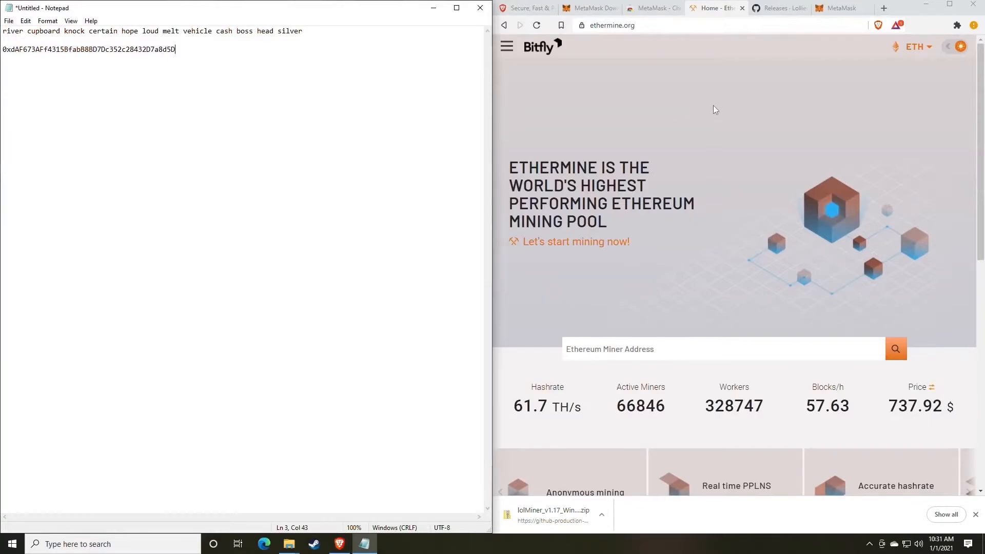
pyautogui.scroll(-1, 678, 233)
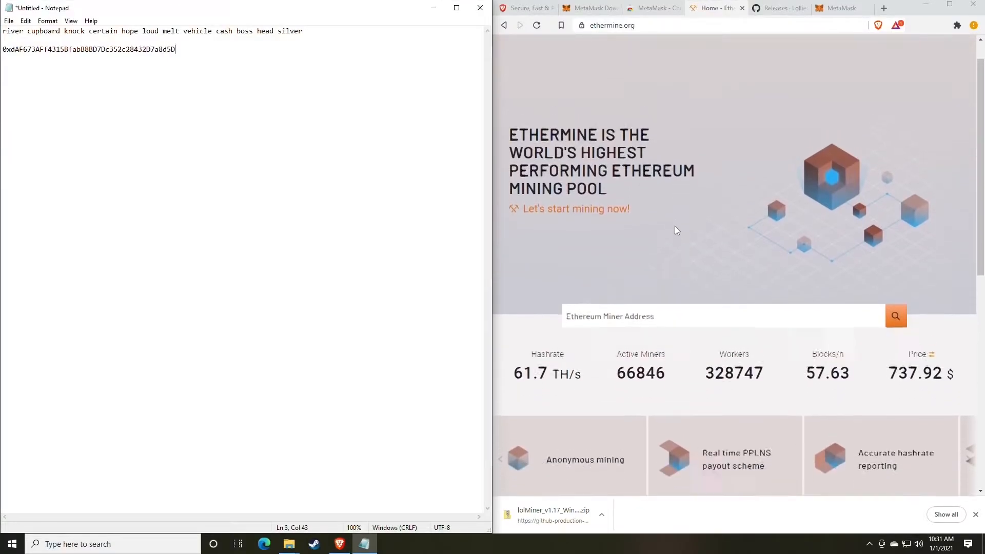
pyautogui.scroll(1, 677, 231)
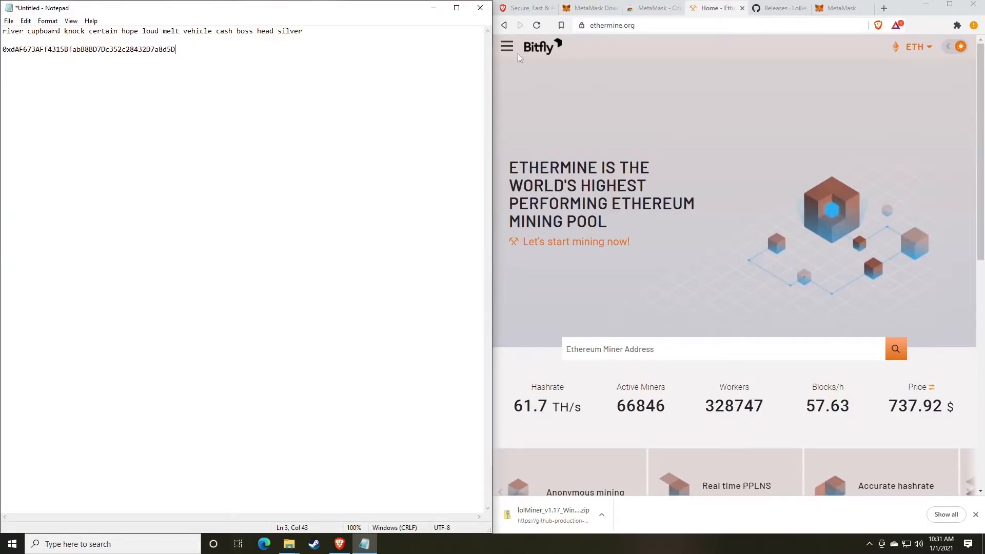
pyautogui.click(507, 46)
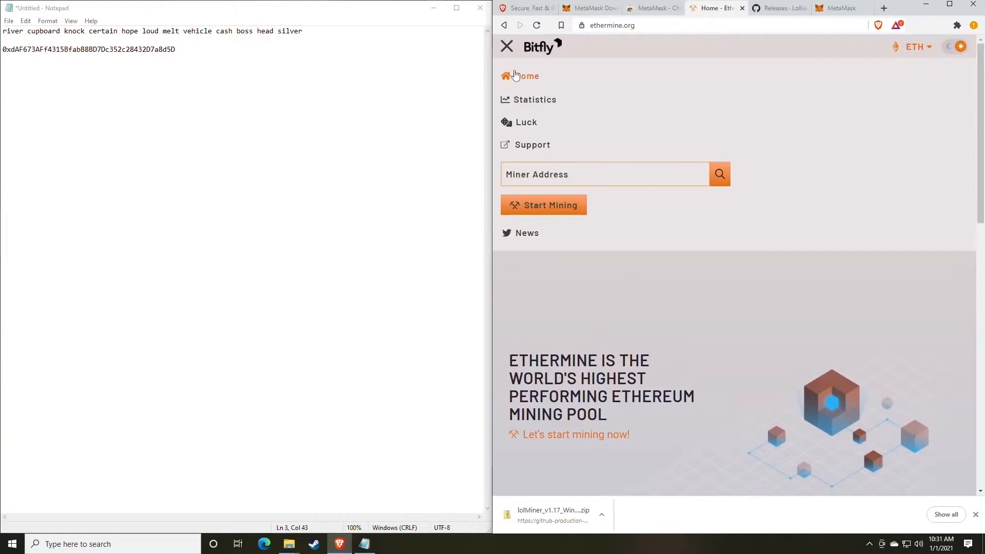
pyautogui.click(507, 46)
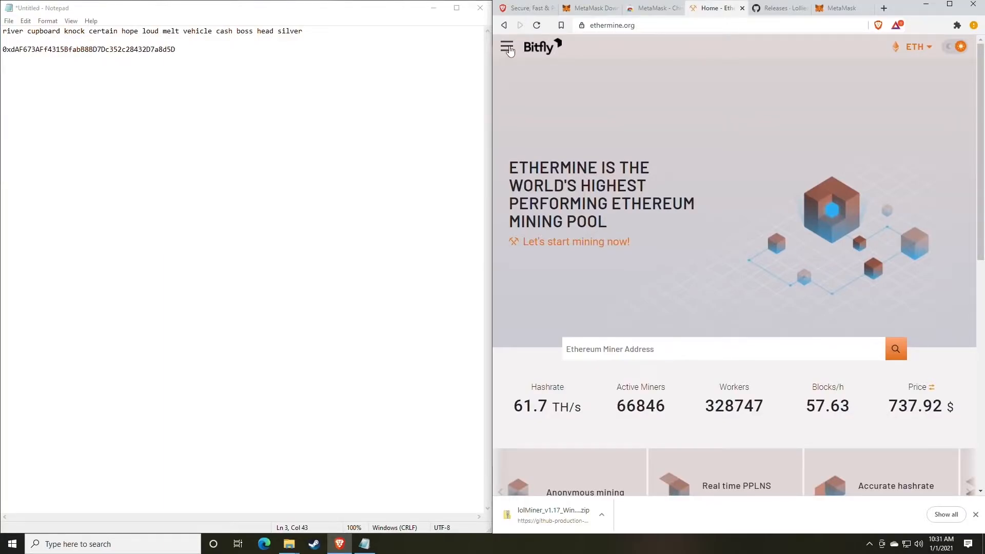
pyautogui.click(506, 49)
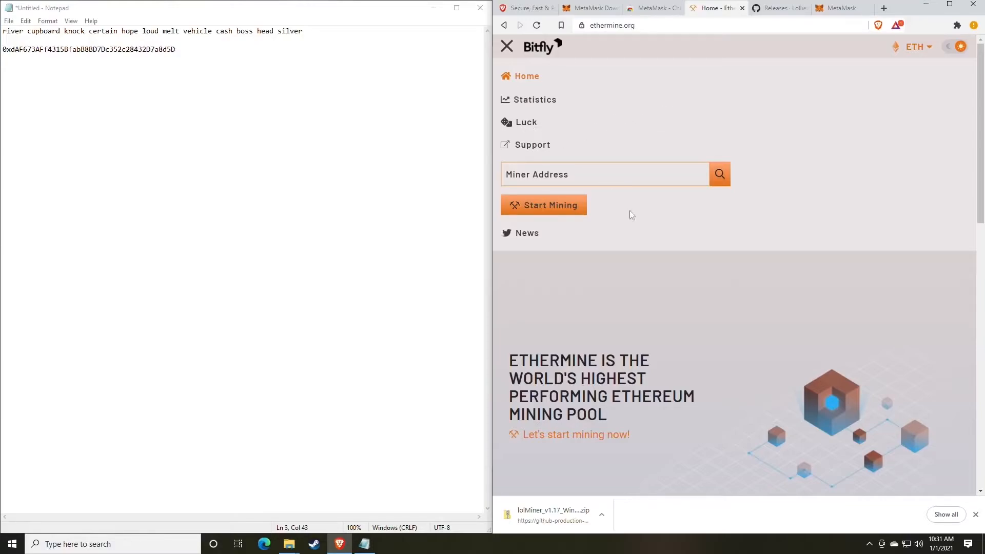
pyautogui.click(506, 49)
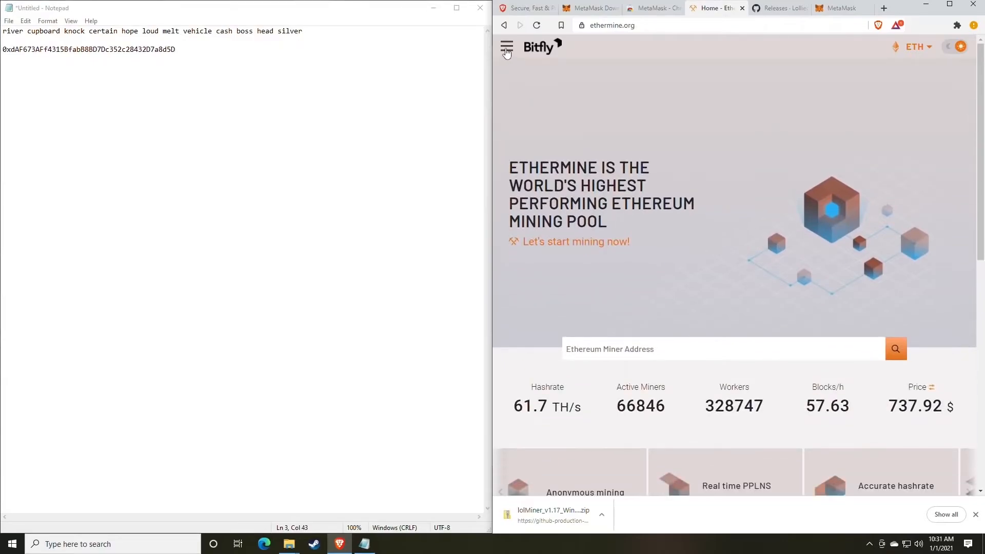
pyautogui.click(506, 50)
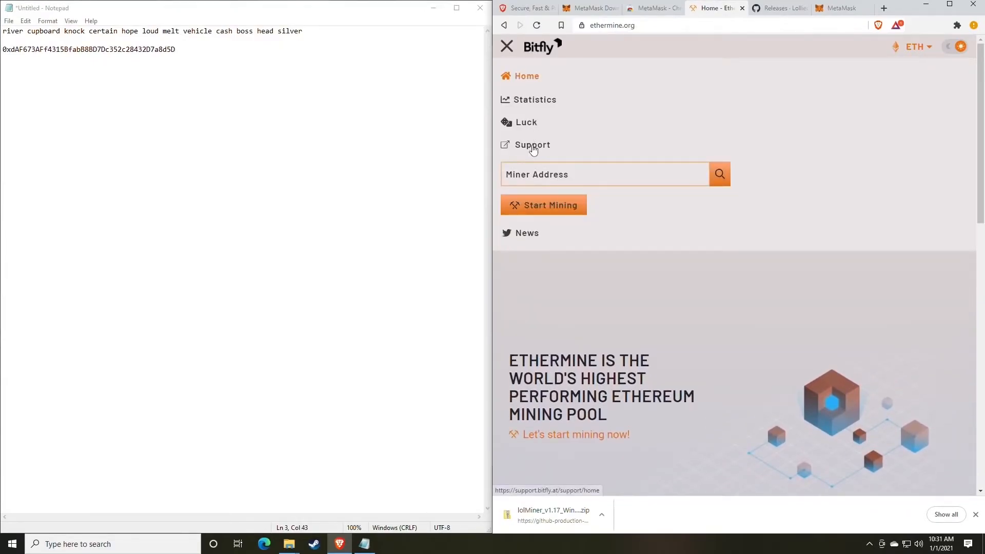
pyautogui.click(543, 211)
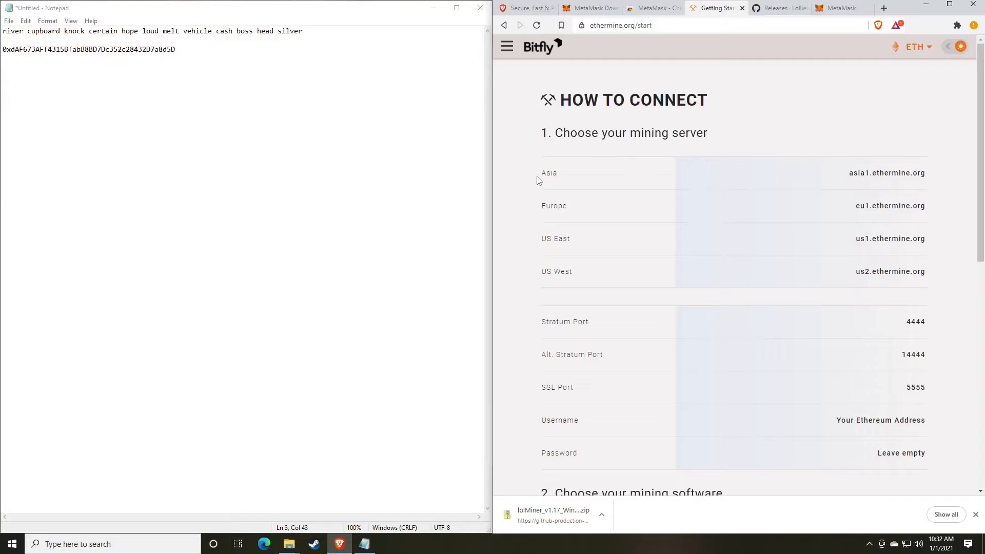
# - Examine the regional mining servers, the stratum and SSL ports, and the username and password entries in Ethermine's connection instructions
pyautogui.moveTo(538, 180); pyautogui.dragTo(580, 178)
pyautogui.moveTo(551, 249); pyautogui.dragTo(616, 251)
pyautogui.moveTo(551, 277); pyautogui.dragTo(604, 282)
pyautogui.click(637, 262)
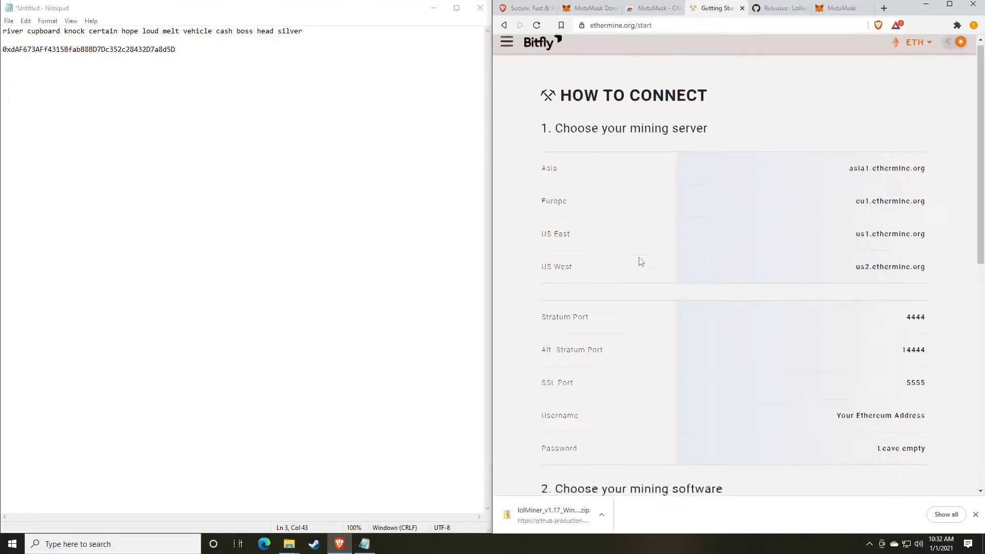
pyautogui.scroll(-3, 640, 261)
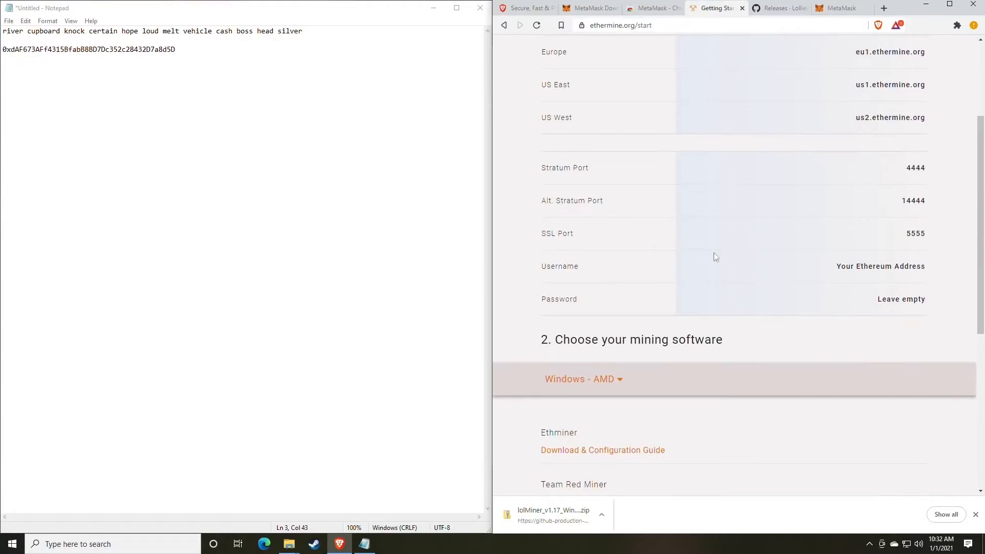
pyautogui.moveTo(930, 235); pyautogui.dragTo(923, 304)
pyautogui.click(884, 239)
pyautogui.moveTo(901, 209); pyautogui.dragTo(926, 303)
pyautogui.moveTo(934, 169); pyautogui.dragTo(871, 171)
pyautogui.click(787, 255)
# - Switch to File Explorer's lolMiner 1.17 folder, compare mine_eth.bat with mine_eth_4G.bat, and select mine_eth.bat
pyautogui.moveTo(289, 543)
pyautogui.click(325, 494)
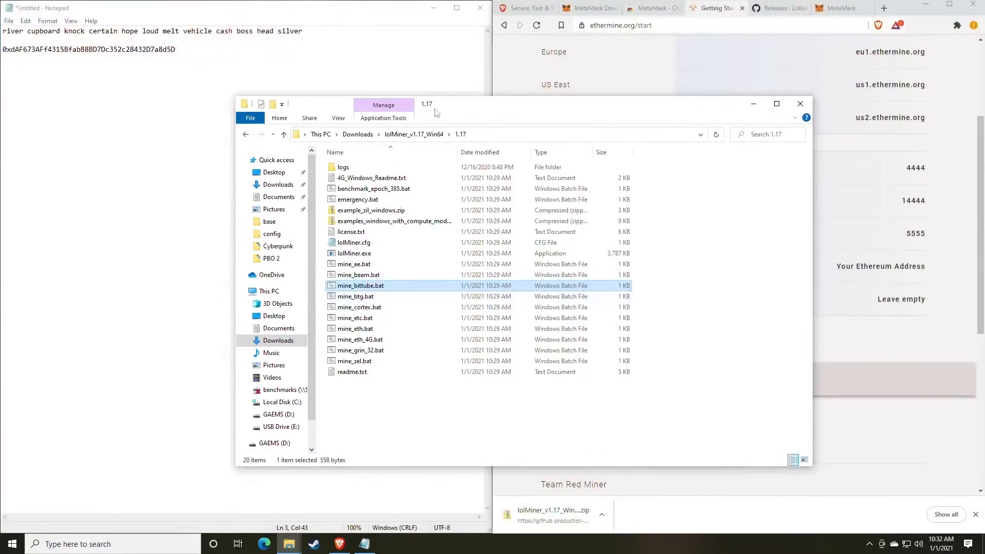
pyautogui.moveTo(464, 103); pyautogui.dragTo(562, 55)
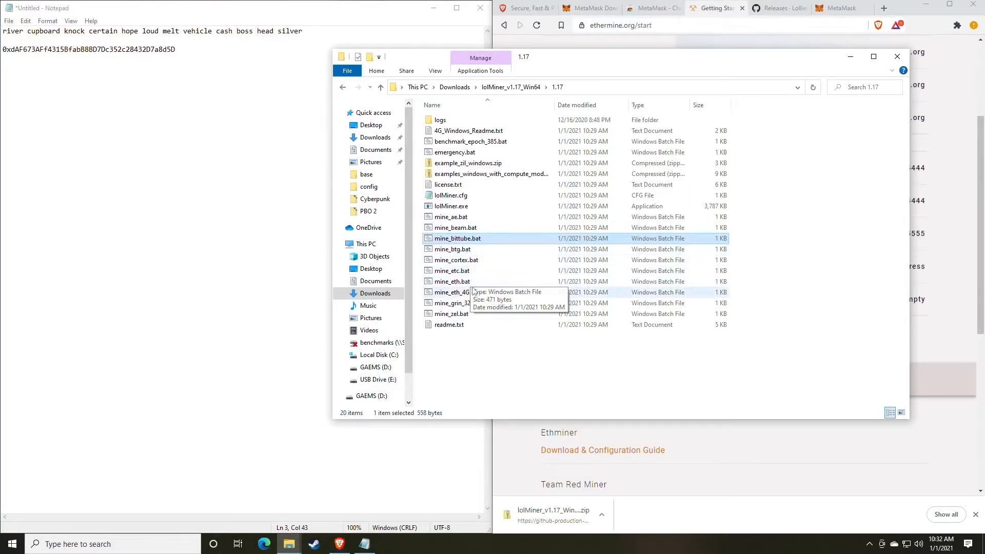
pyautogui.click(471, 283)
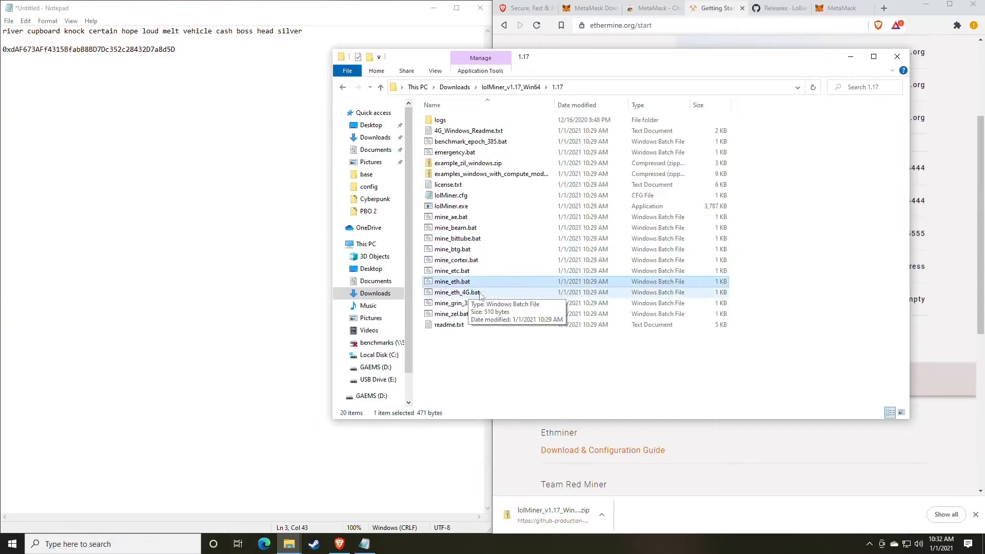
pyautogui.click(456, 294)
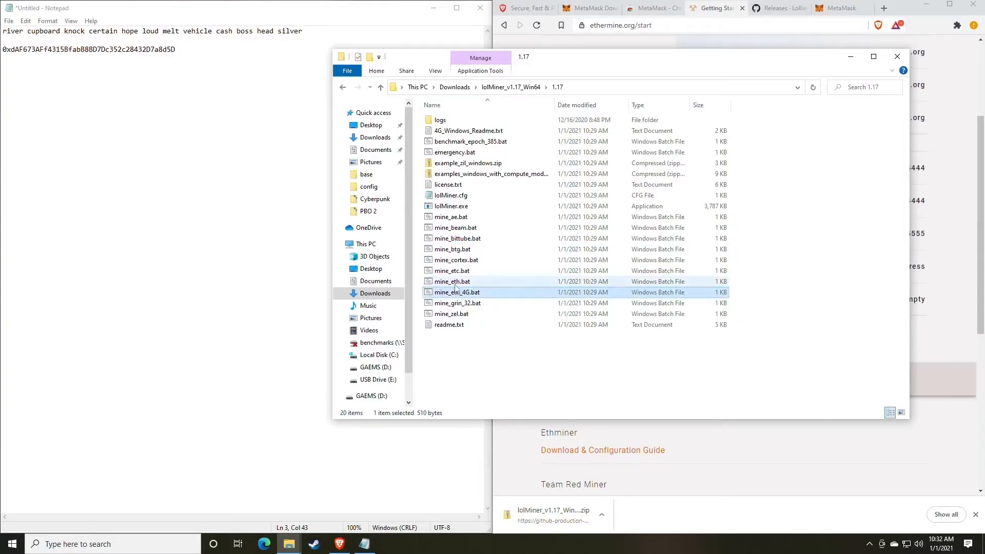
pyautogui.click(455, 283)
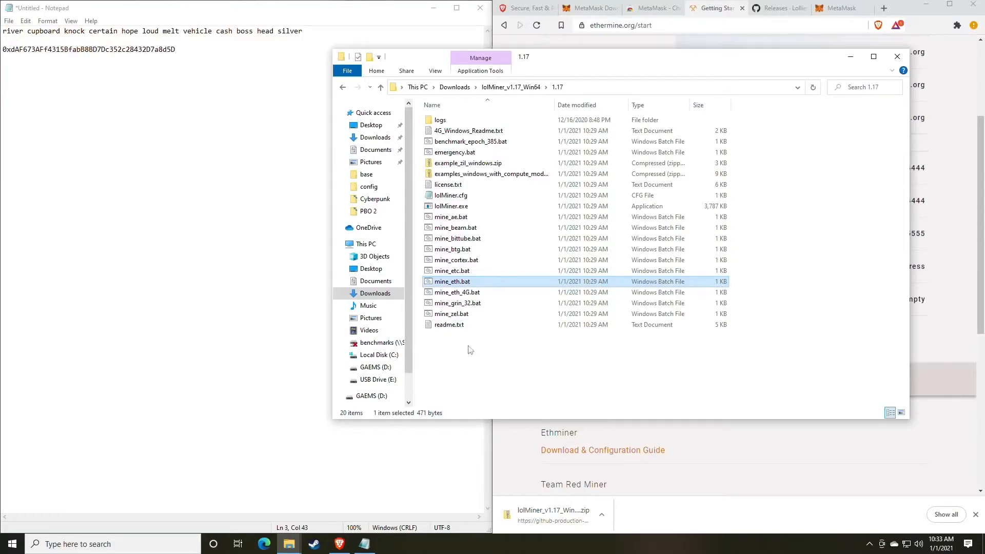
pyautogui.rightClick(447, 296)
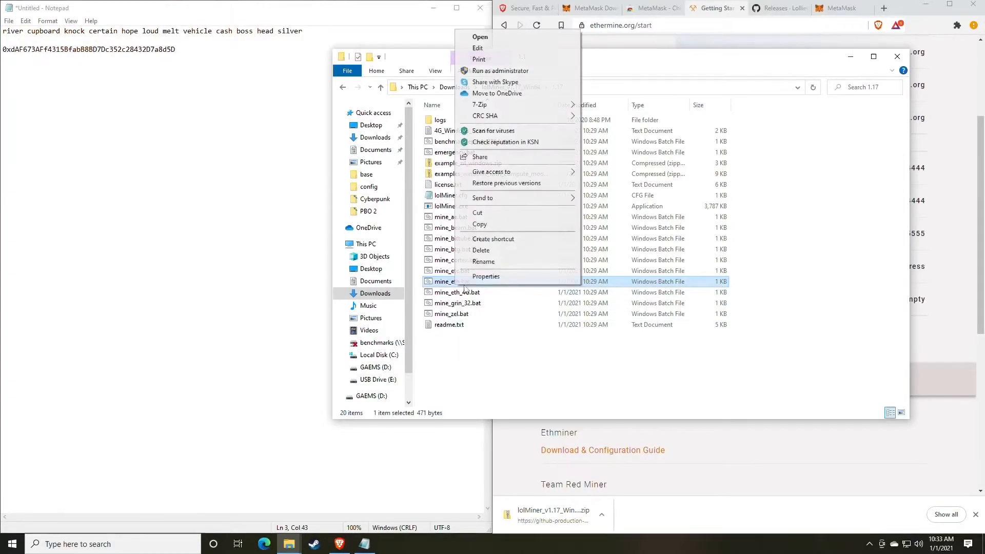
pyautogui.click(450, 297)
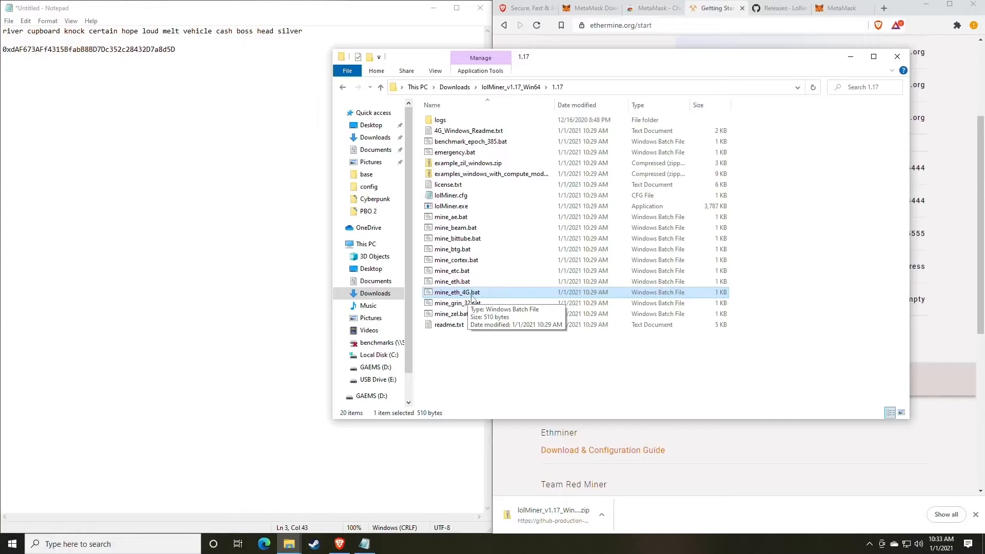
pyautogui.click(445, 283)
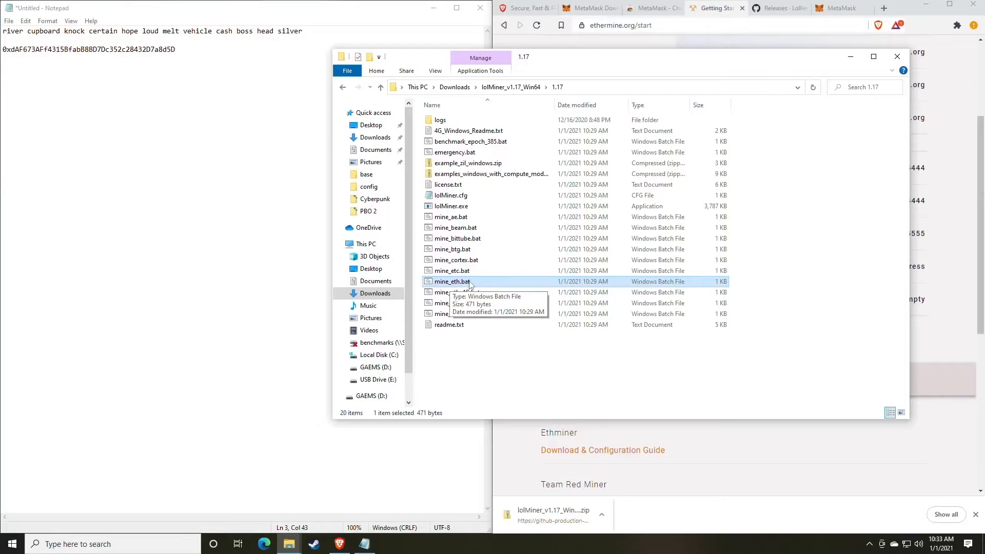
# - Open mine_eth.bat for editing and allow it past the Microsoft Defender SmartScreen block
pyautogui.rightClick(469, 284)
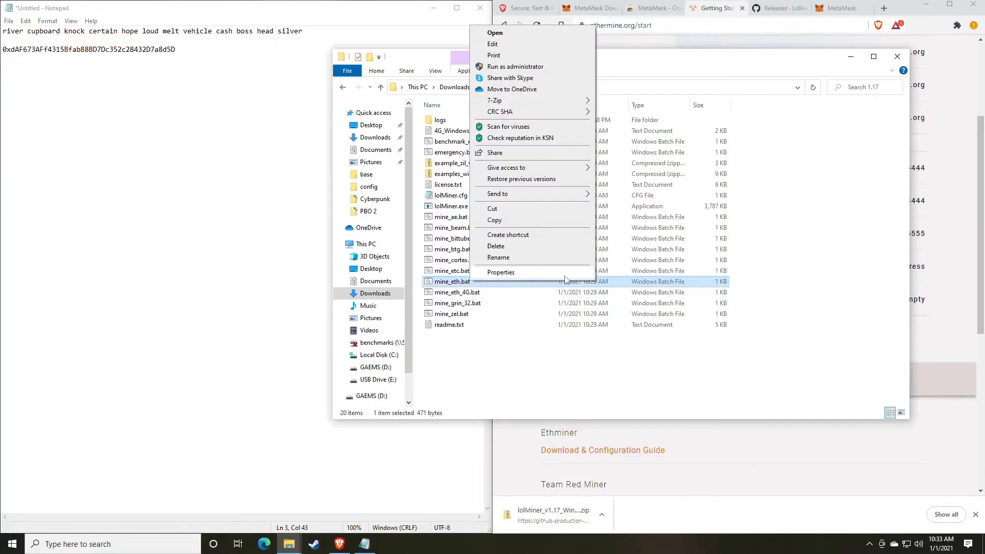
pyautogui.click(501, 46)
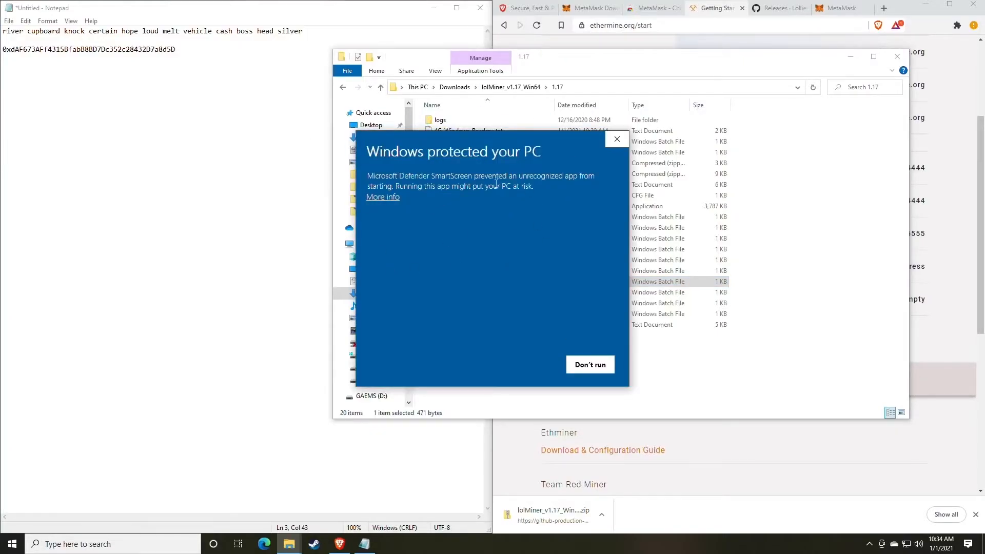
pyautogui.click(388, 200)
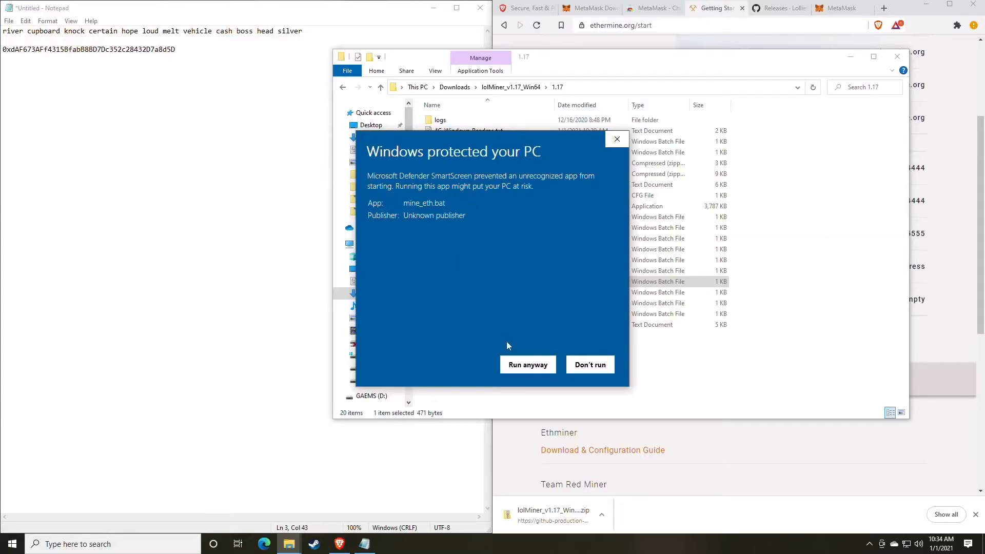
pyautogui.click(527, 365)
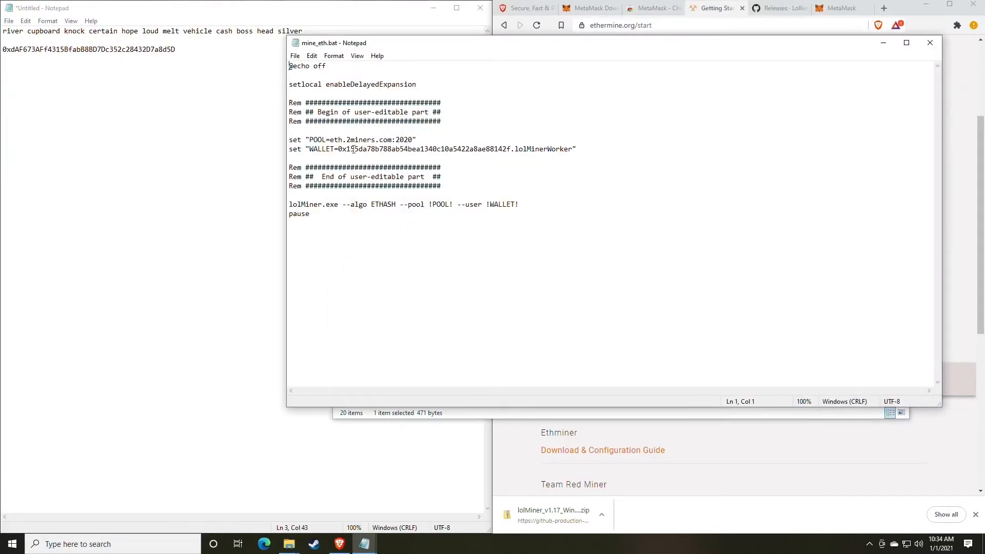
# - Replace the pool host in mine_eth.bat's POOL line with Ethermine's US East server, us1.ethermine.org
pyautogui.moveTo(466, 43); pyautogui.dragTo(215, 38)
pyautogui.click(717, 9)
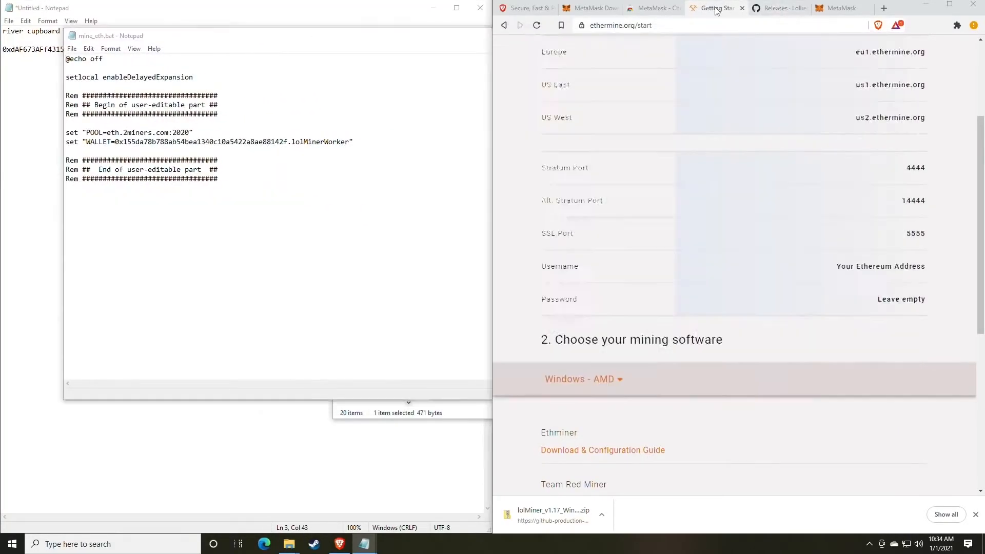
pyautogui.scroll(2, 687, 206)
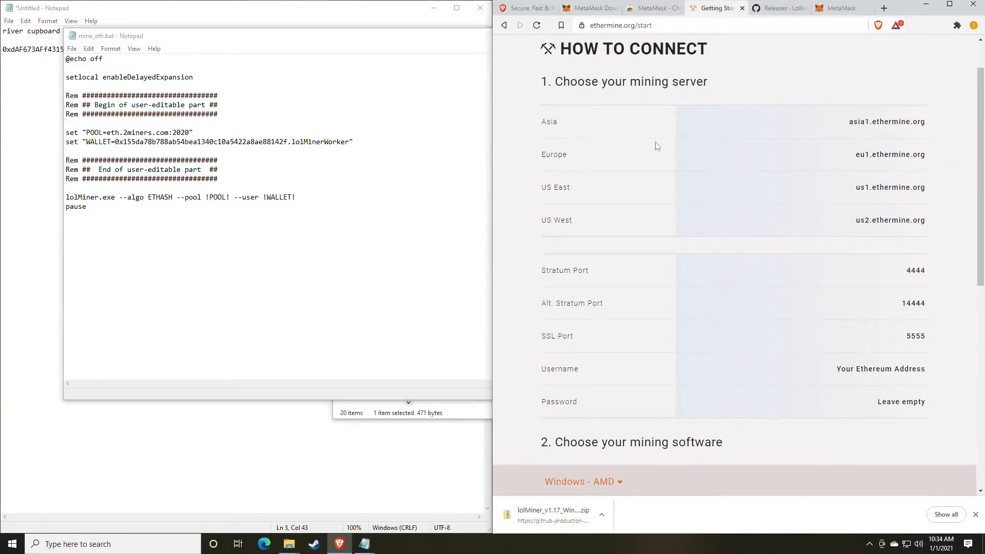
pyautogui.scroll(1, 682, 211)
pyautogui.scroll(-1, 683, 214)
pyautogui.moveTo(928, 194)
pyautogui.mouseDown()
pyautogui.moveTo(852, 191)
pyautogui.moveTo(921, 186)
pyautogui.mouseUp()
pyautogui.hotkey('ctrl', 'c')
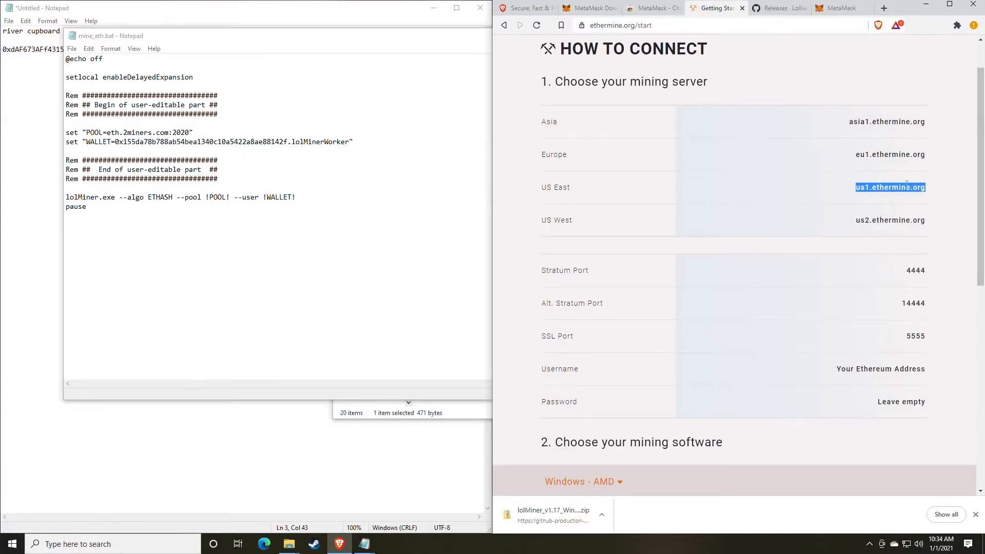
pyautogui.click(167, 142)
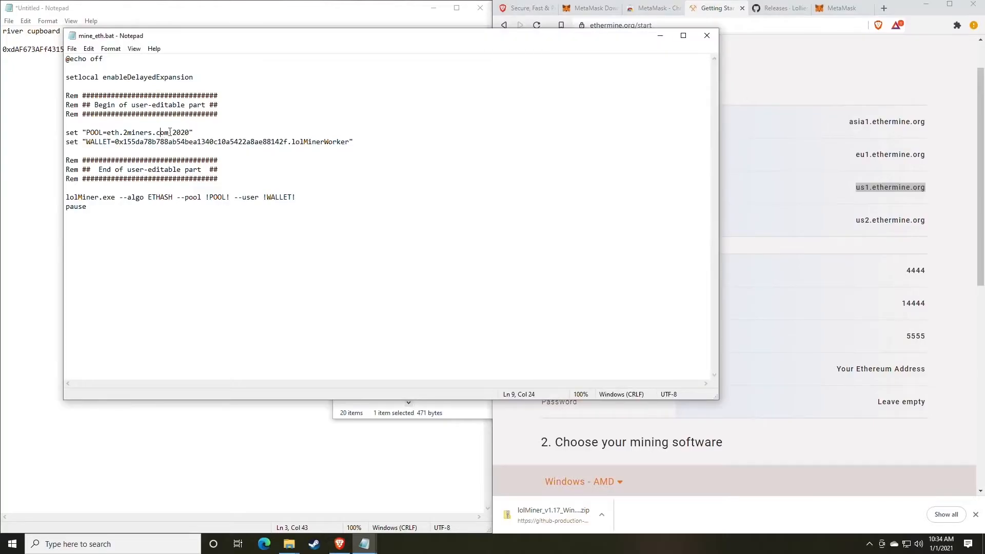
pyautogui.moveTo(170, 133); pyautogui.dragTo(107, 132)
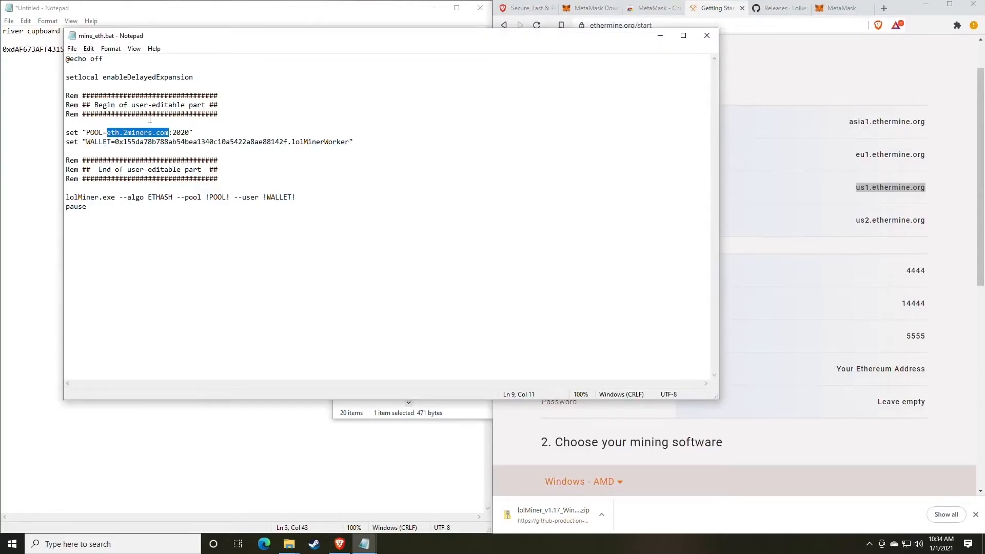
pyautogui.hotkey('ctrl', 'v')
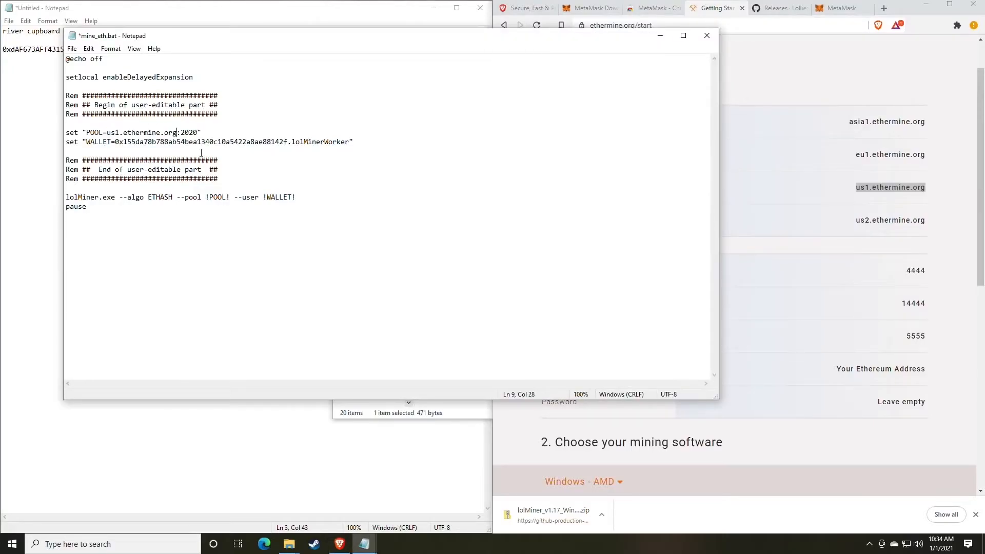
# - Set the port in the POOL line to Ethermine's stratum port, 4444
pyautogui.click(895, 318)
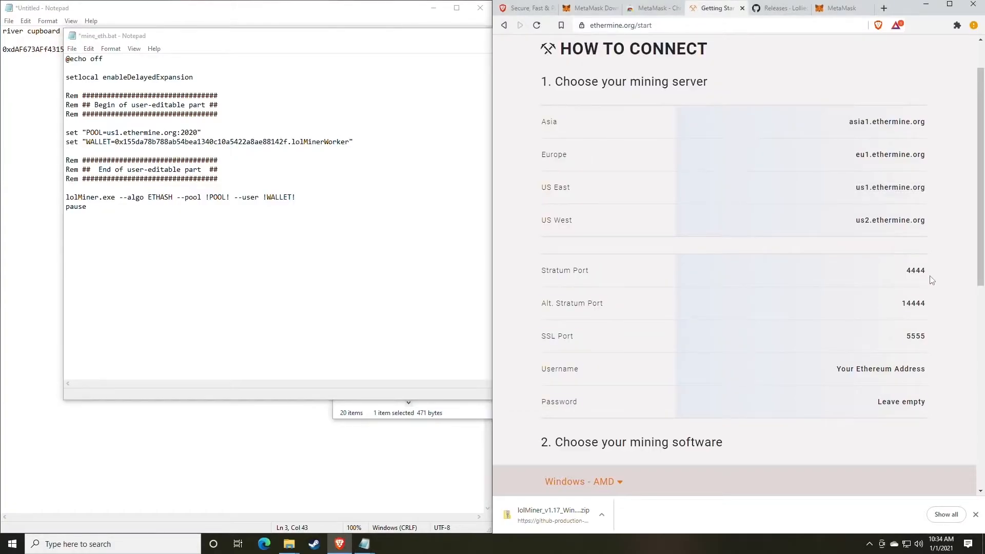
pyautogui.moveTo(932, 281)
pyautogui.mouseDown()
pyautogui.moveTo(904, 275)
pyautogui.moveTo(929, 275)
pyautogui.mouseUp()
pyautogui.hotkey('ctrl', 'c')
pyautogui.click(904, 276)
pyautogui.moveTo(198, 132); pyautogui.dragTo(182, 132)
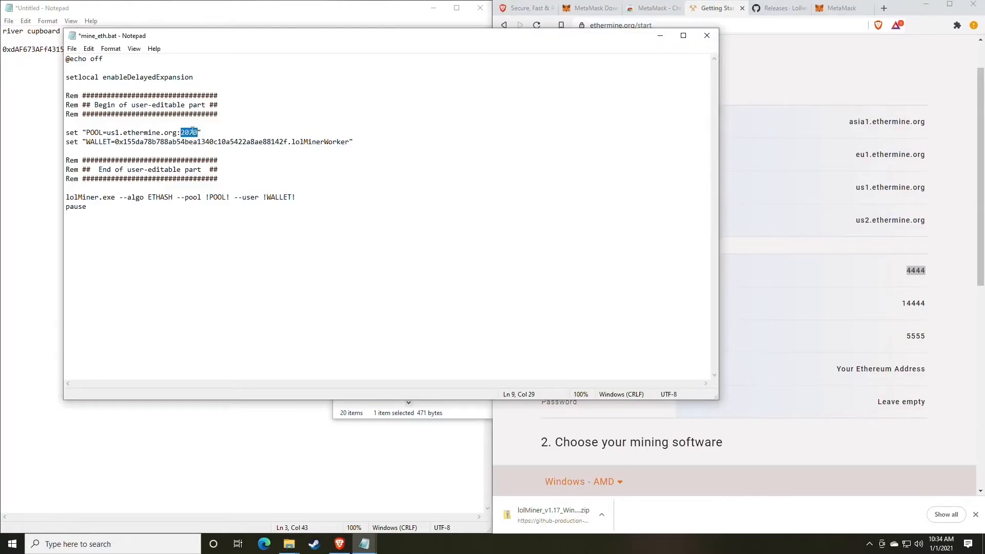
pyautogui.hotkey('ctrl', 'v')
# - Replace the sample address in the WALLET line with the wallet address from the notes, keeping the .lolMinerWorker suffix, and save mine_eth.bat
pyautogui.moveTo(205, 41); pyautogui.dragTo(509, 51)
pyautogui.click(177, 50)
pyautogui.moveTo(189, 50); pyautogui.dragTo(2, 52)
pyautogui.hotkey('ctrl', 'c')
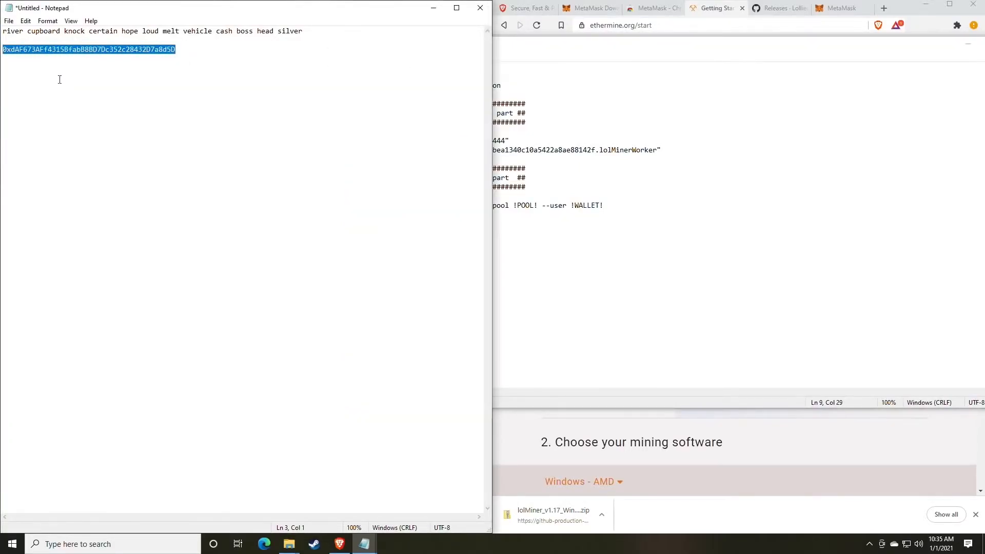
pyautogui.click(759, 217)
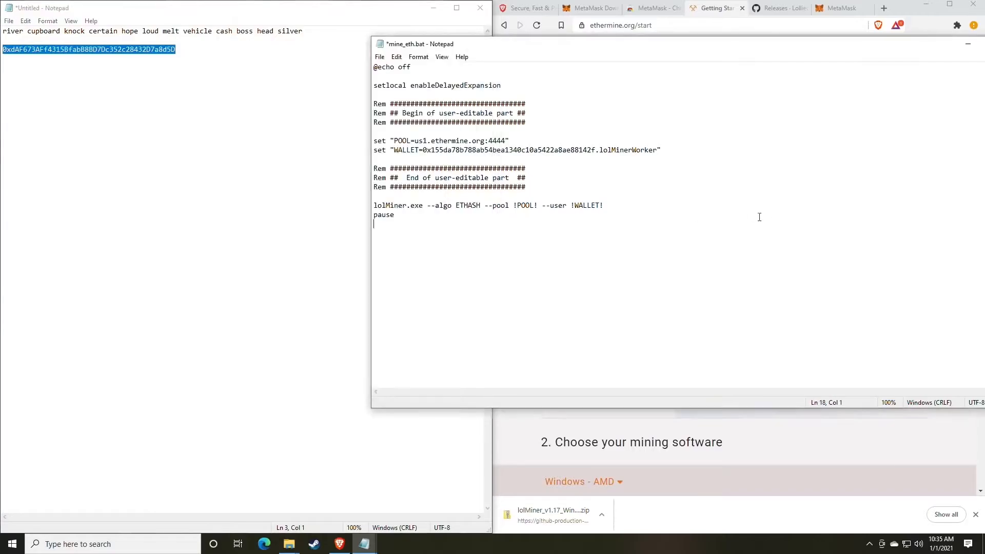
pyautogui.moveTo(594, 151); pyautogui.dragTo(423, 150)
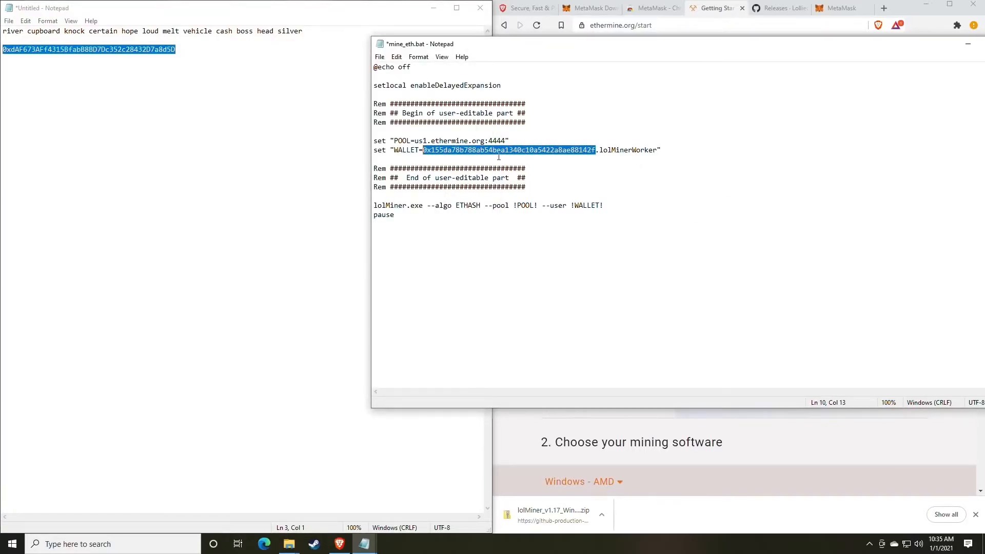
pyautogui.hotkey('ctrl', 'v')
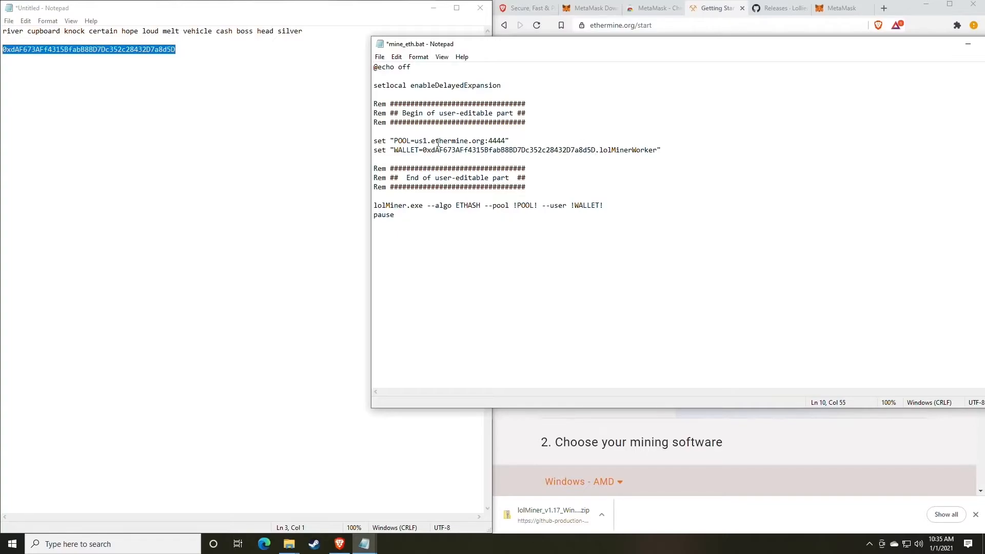
pyautogui.click(379, 57)
pyautogui.click(400, 104)
pyautogui.click(315, 391)
# - Run mine_eth.bat from the lolMiner 1.17 folder and reposition its console window
pyautogui.moveTo(290, 544)
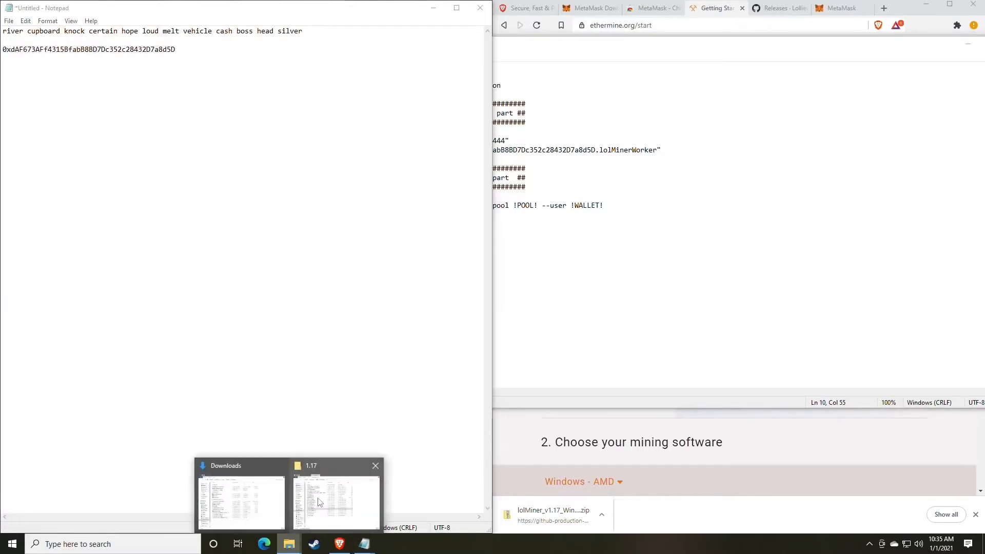
pyautogui.click(319, 502)
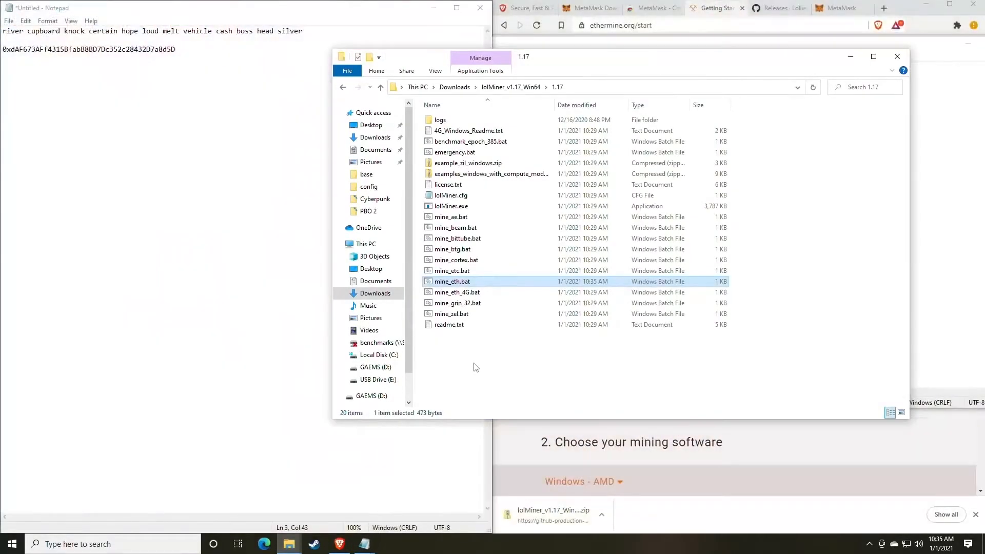
pyautogui.doubleClick(460, 285)
pyautogui.moveTo(229, 56); pyautogui.dragTo(493, 99)
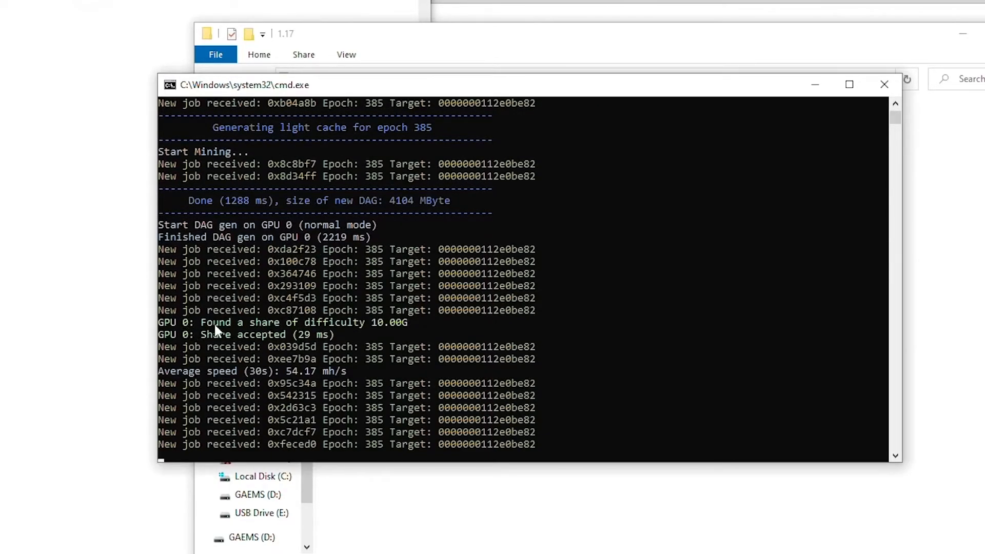
# - Examine the found share, share acceptance and average speed lines in the miner's console output
pyautogui.moveTo(202, 322); pyautogui.dragTo(408, 323)
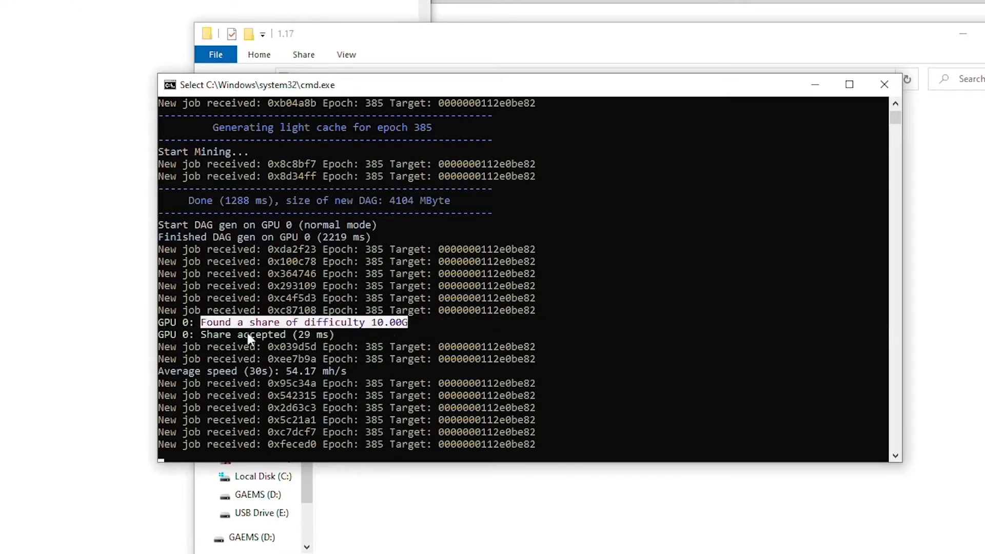
pyautogui.click(209, 337)
pyautogui.moveTo(205, 336); pyautogui.dragTo(282, 335)
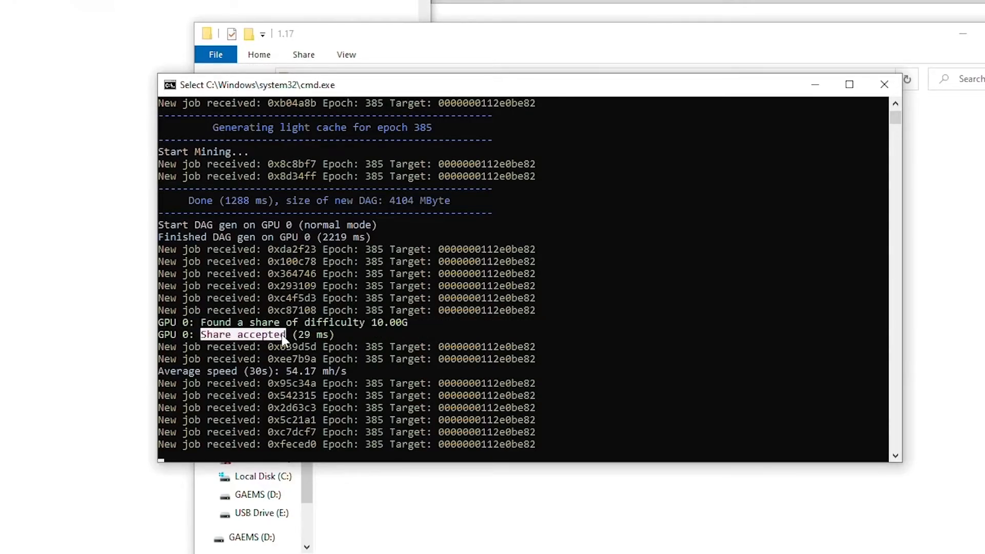
pyautogui.click(300, 334)
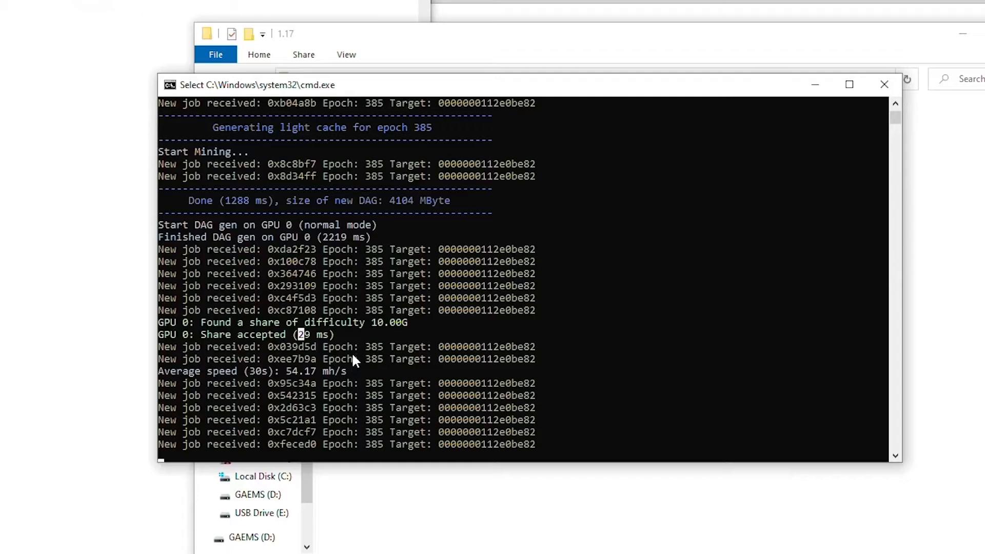
pyautogui.click(356, 322)
pyautogui.moveTo(286, 371); pyautogui.dragTo(316, 371)
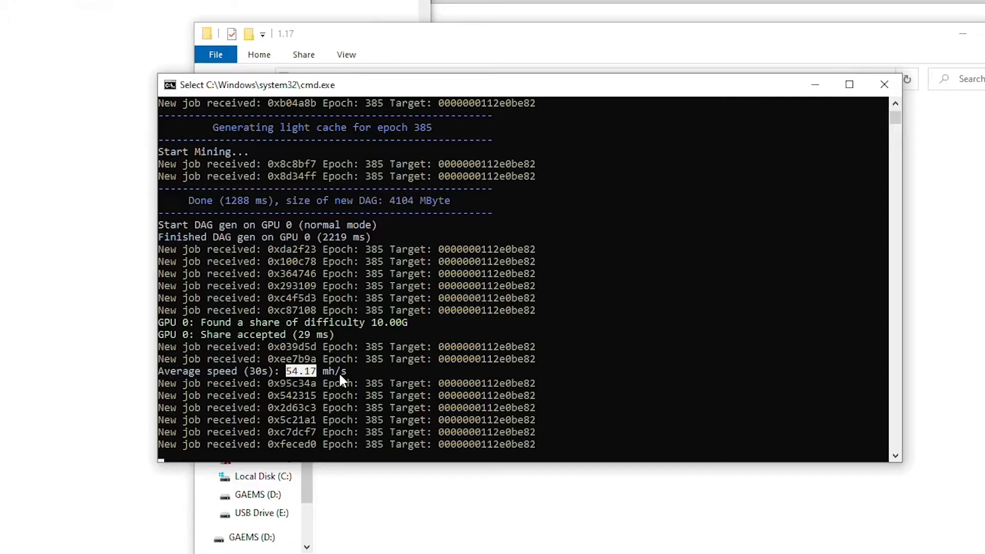
pyautogui.click(289, 373)
pyautogui.moveTo(289, 375); pyautogui.dragTo(316, 378)
pyautogui.rightClick(334, 368)
pyautogui.click(290, 397)
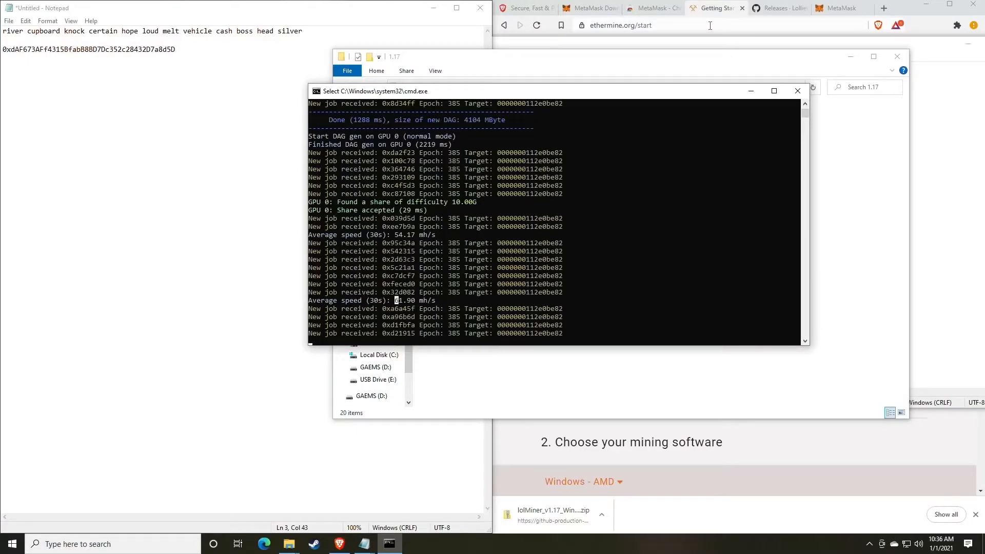
# - Open whattomine.com in the browser in place of the MetaMask account page
pyautogui.click(778, 7)
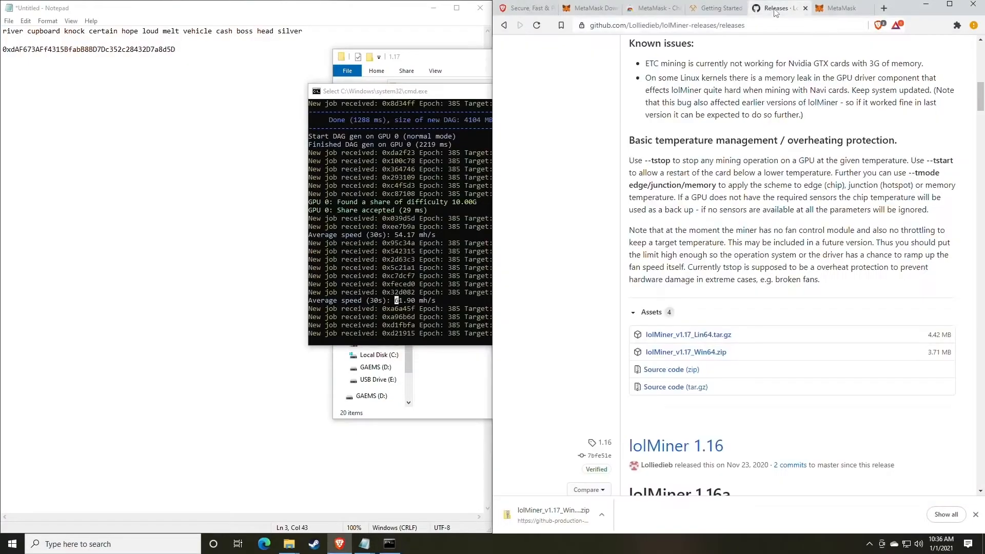
pyautogui.click(841, 7)
pyautogui.click(722, 25)
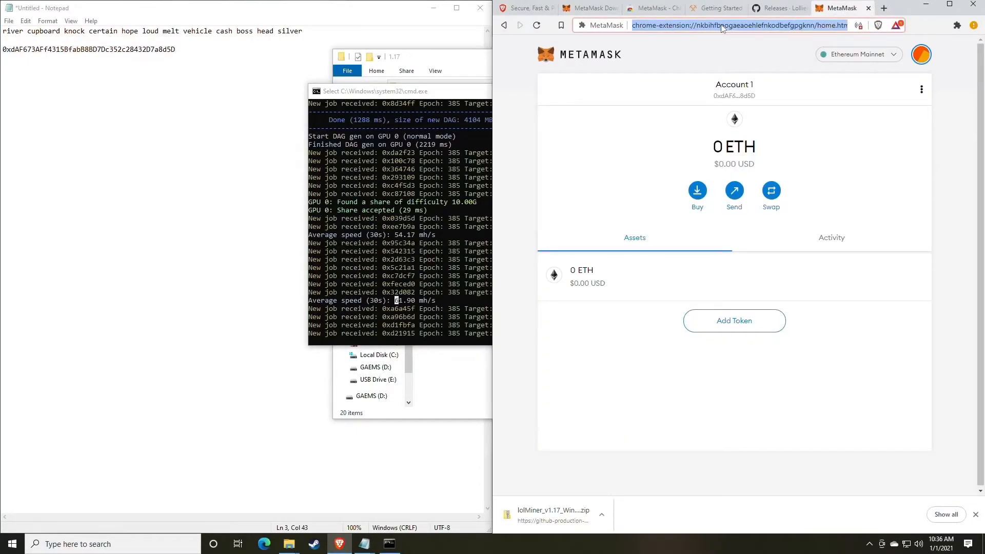
pyautogui.write('whattomine.com')
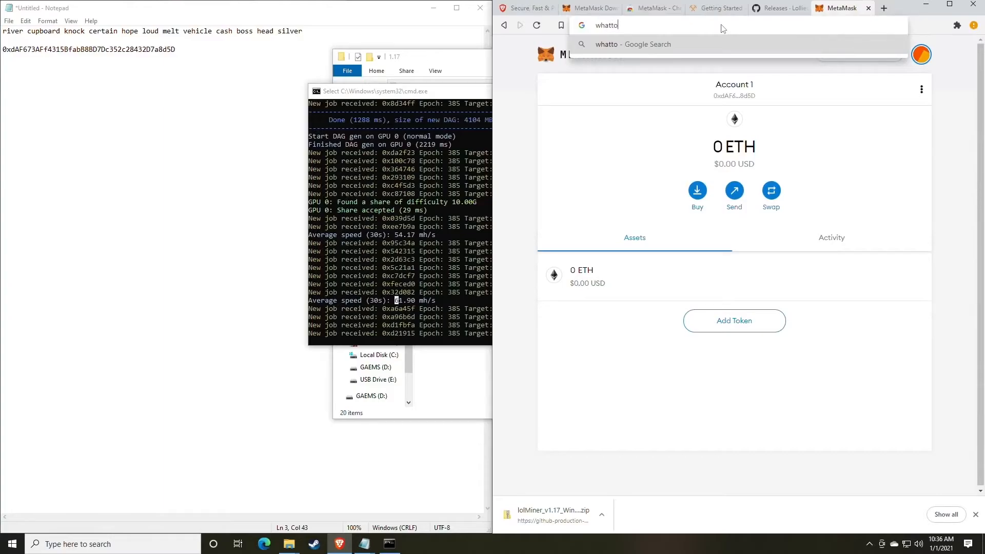
pyautogui.press('Return')
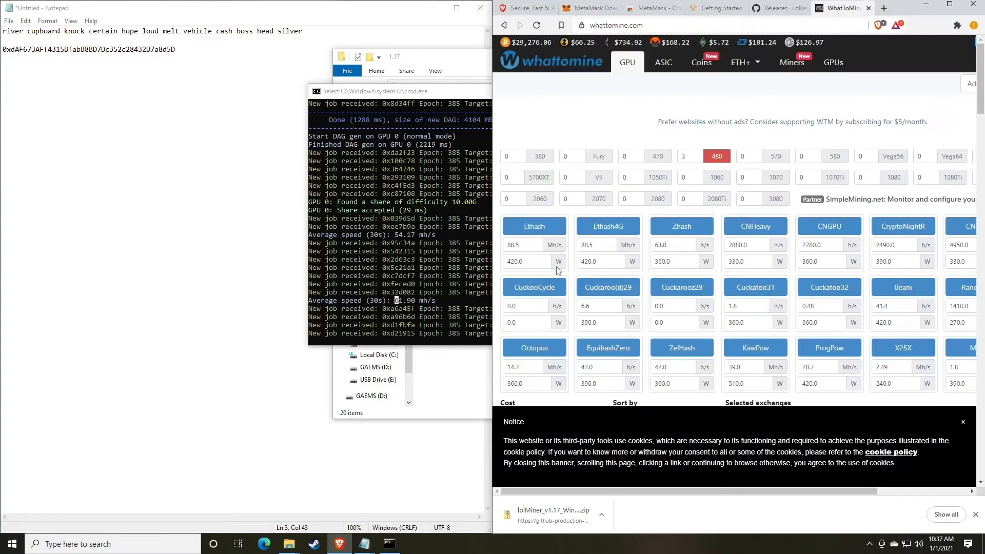
# - Set the Ethash hash rate to 61 Mh/s and clear its power consumption value
pyautogui.click(534, 247)
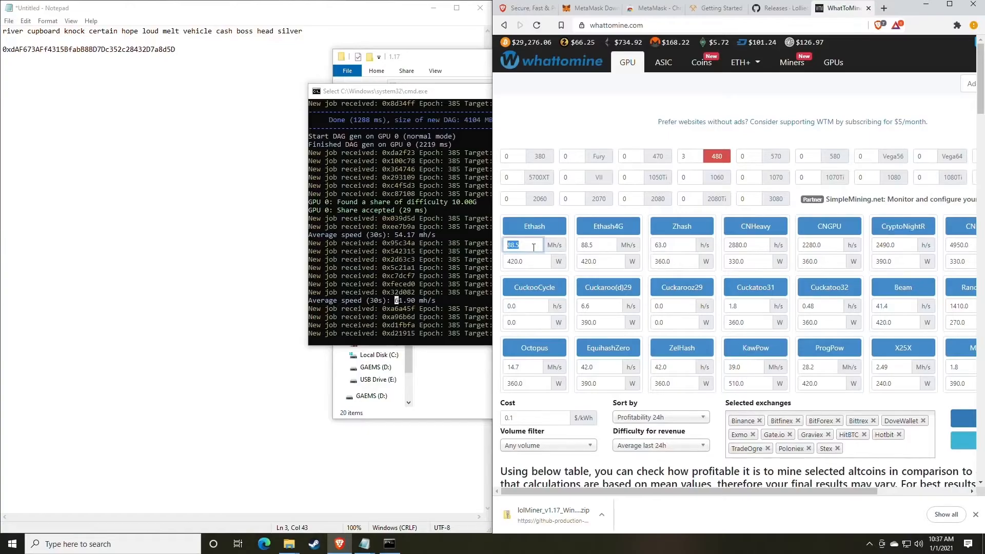
pyautogui.write('61')
pyautogui.click(523, 261)
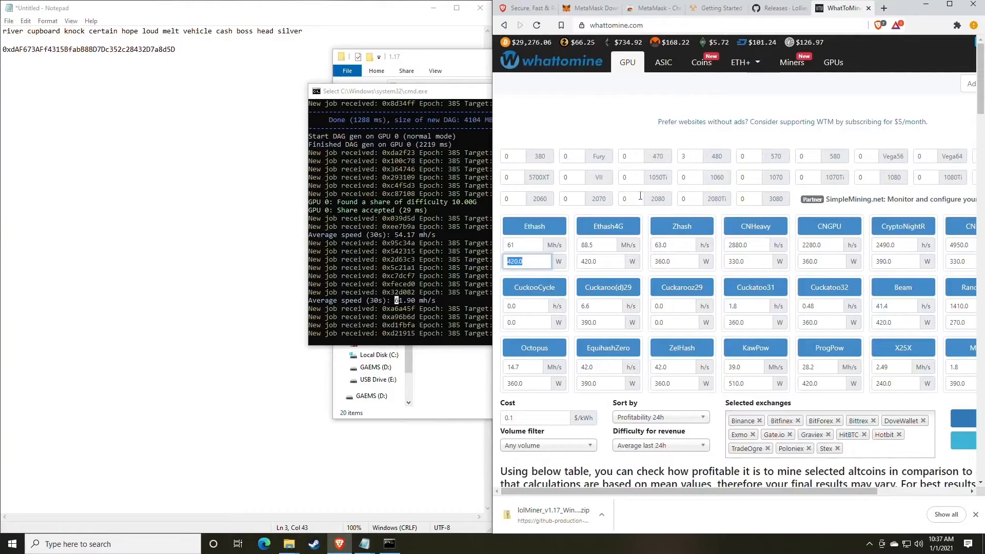
pyautogui.scroll(-3, 538, 268)
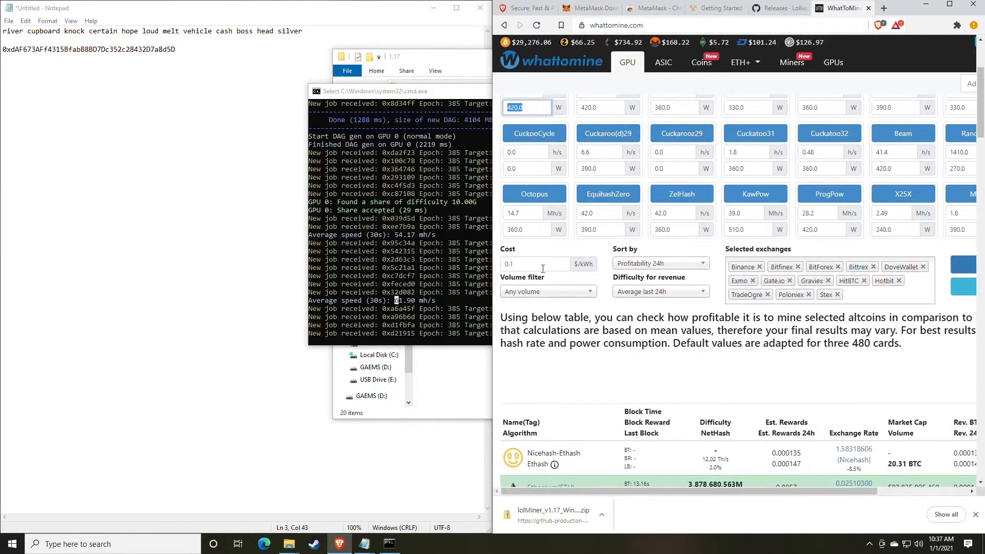
pyautogui.press('BackSpace')
pyautogui.scroll(1, 684, 280)
# - Maximize the browser, calculate mining profitability with the entered values, and check the daily profit in the Ethereum row
pyautogui.click(957, 6)
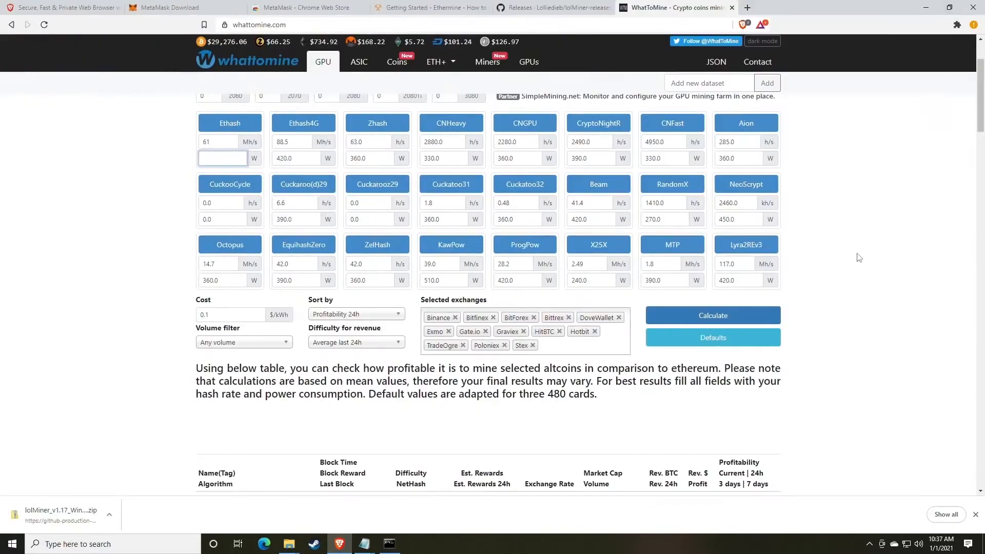
pyautogui.click(699, 319)
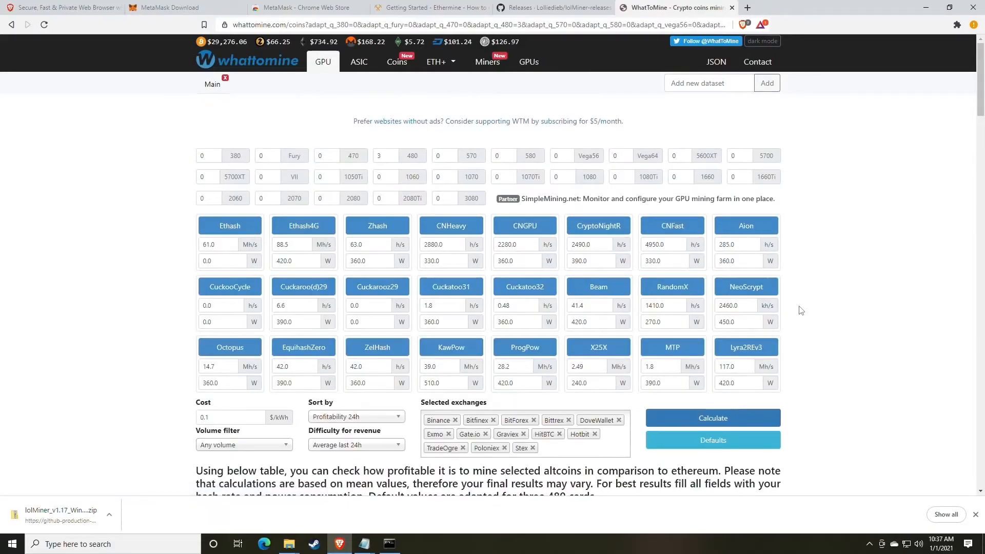
pyautogui.scroll(-6, 801, 310)
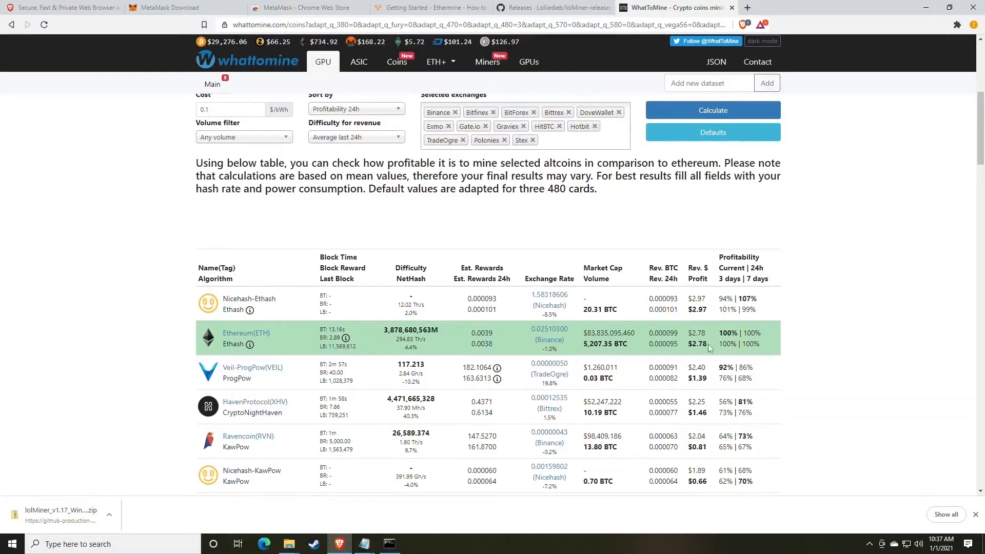
pyautogui.doubleClick(706, 344)
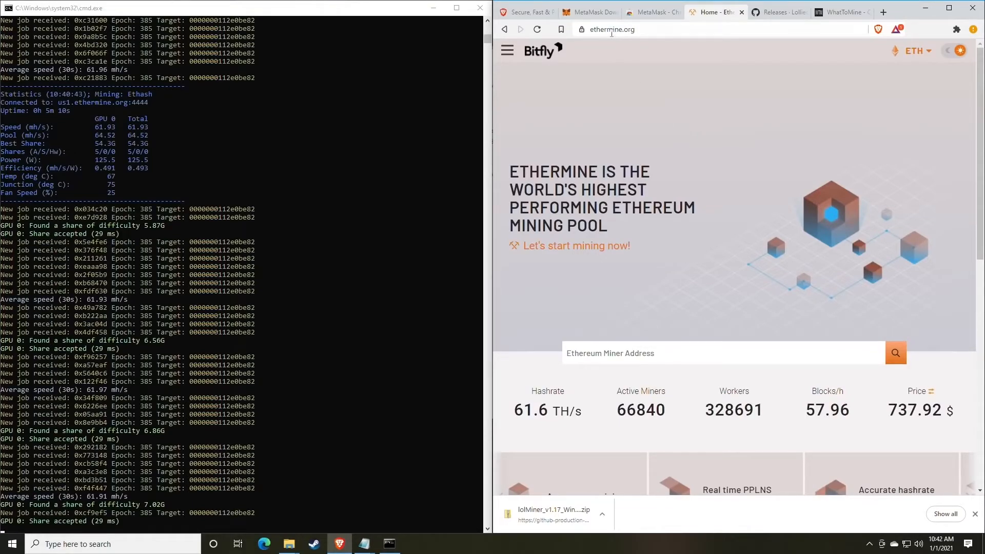
# - Go to Ethermine's home page and copy the wallet address, without the worker suffix, from the WALLET line of mine_eth.bat
pyautogui.click(507, 50)
pyautogui.click(523, 87)
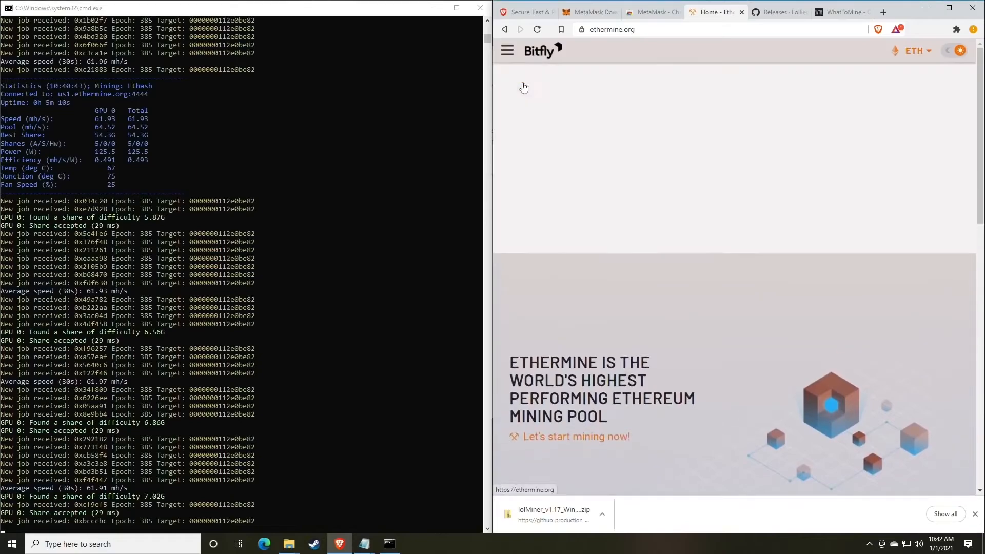
pyautogui.scroll(-2, 642, 156)
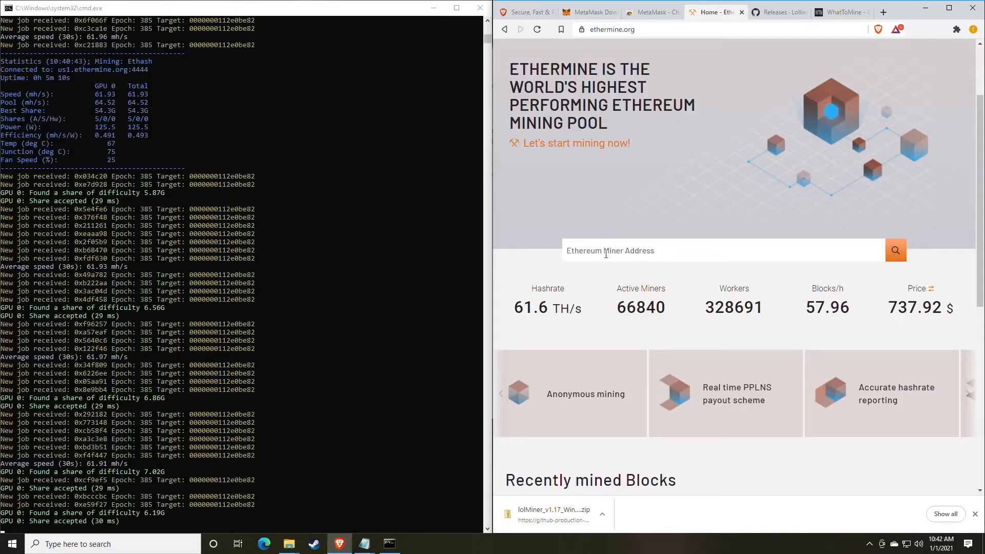
pyautogui.moveTo(363, 548)
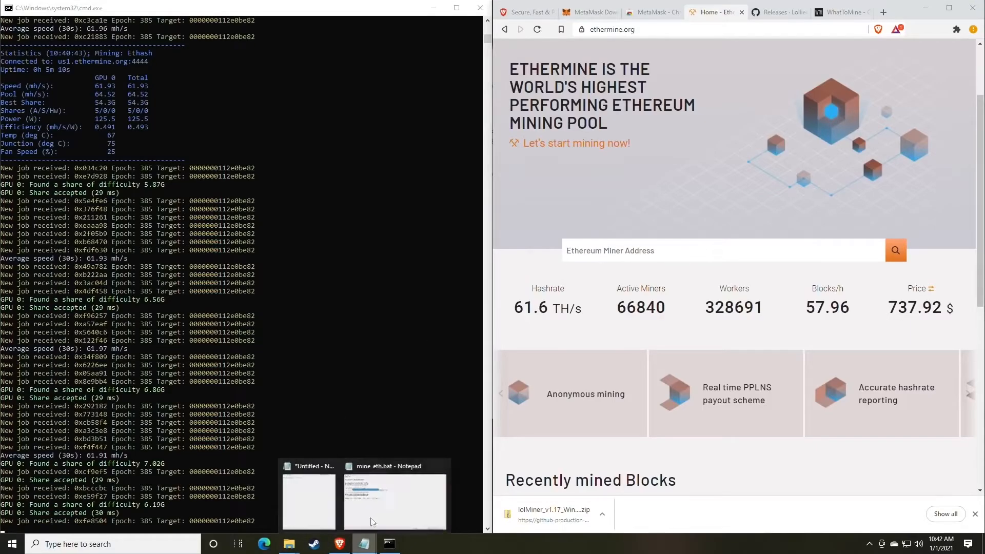
pyautogui.click(406, 488)
pyautogui.rightClick(473, 153)
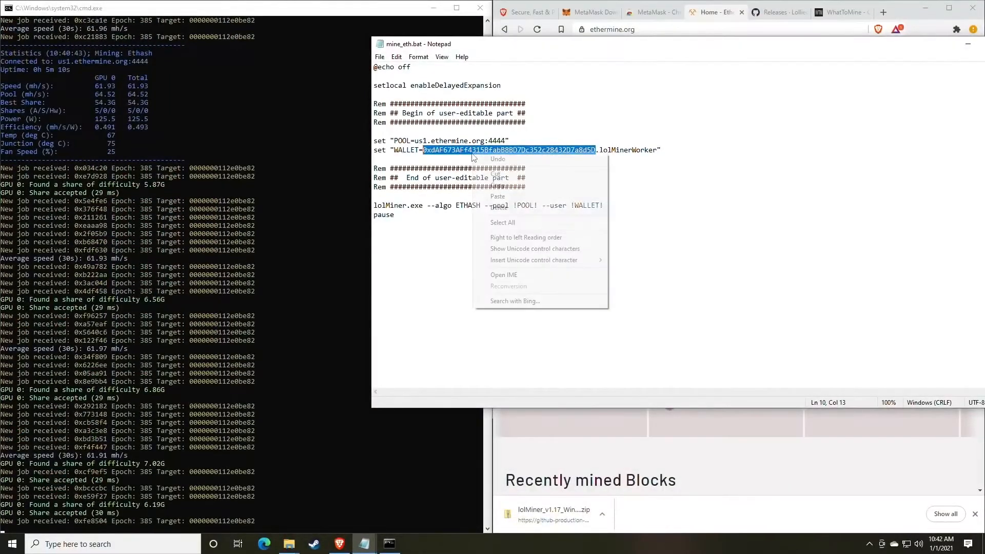
pyautogui.click(503, 186)
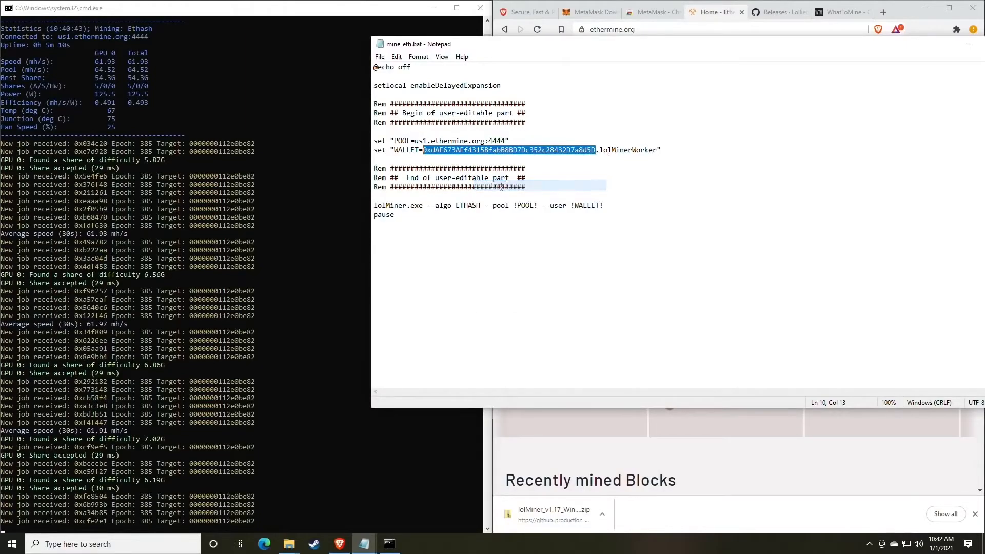
# - Move the Notepad window aside and look up the copied wallet address in Ethermine's miner address search to open its dashboard
pyautogui.moveTo(654, 51); pyautogui.dragTo(465, 125)
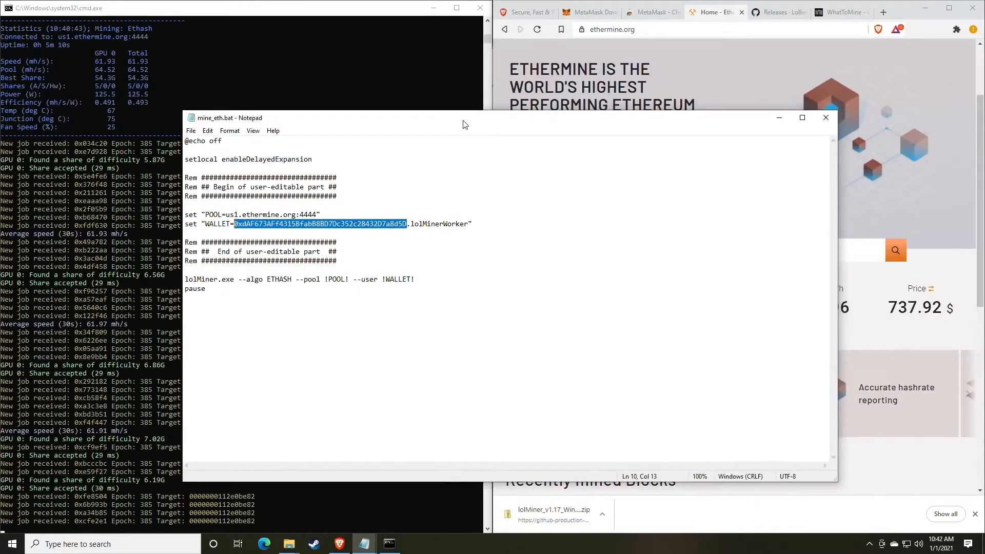
pyautogui.click(721, 77)
pyautogui.click(649, 250)
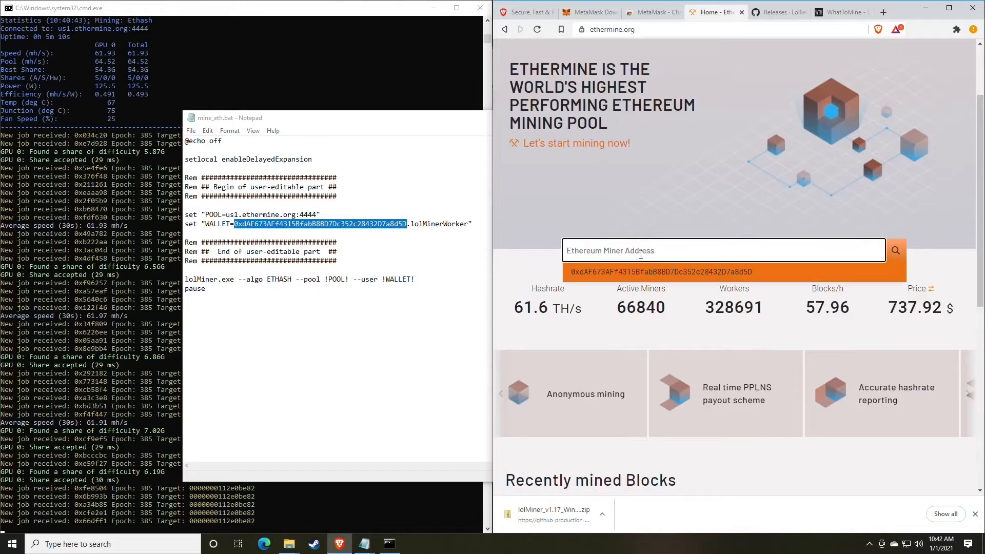
pyautogui.rightClick(628, 254)
pyautogui.click(660, 326)
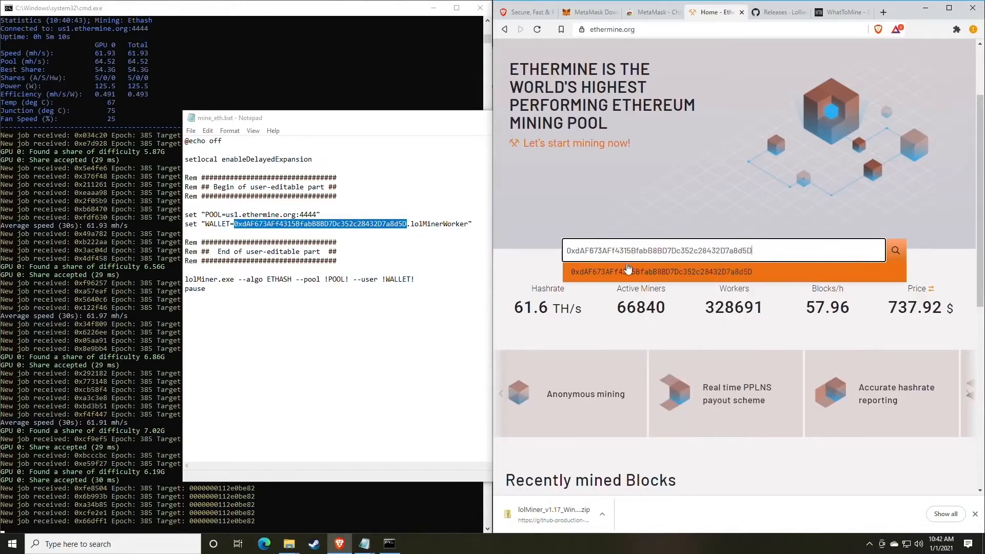
pyautogui.click(895, 250)
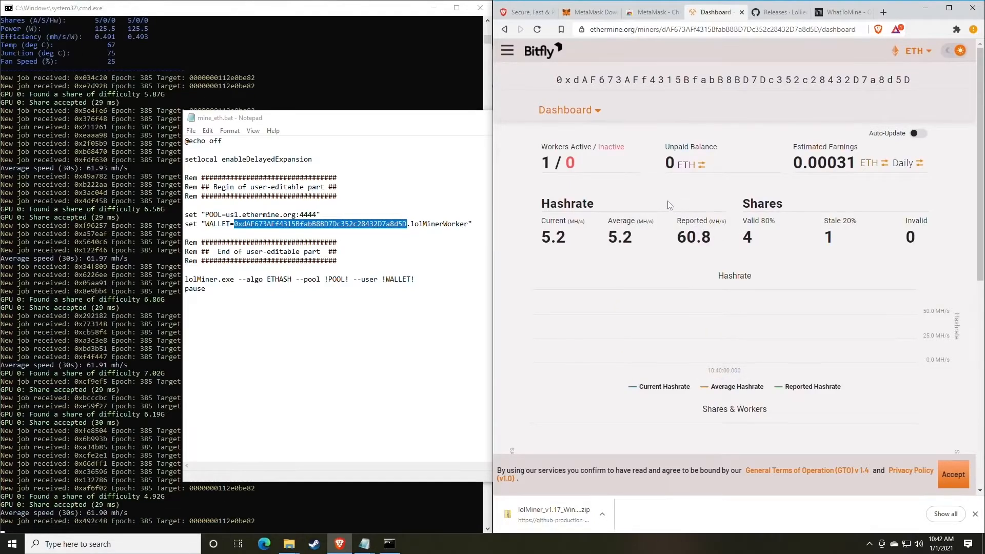
# - Examine the current and reported hashrates, the shares, and the active and inactive workers on the Ethermine dashboard
pyautogui.scroll(-1, 658, 202)
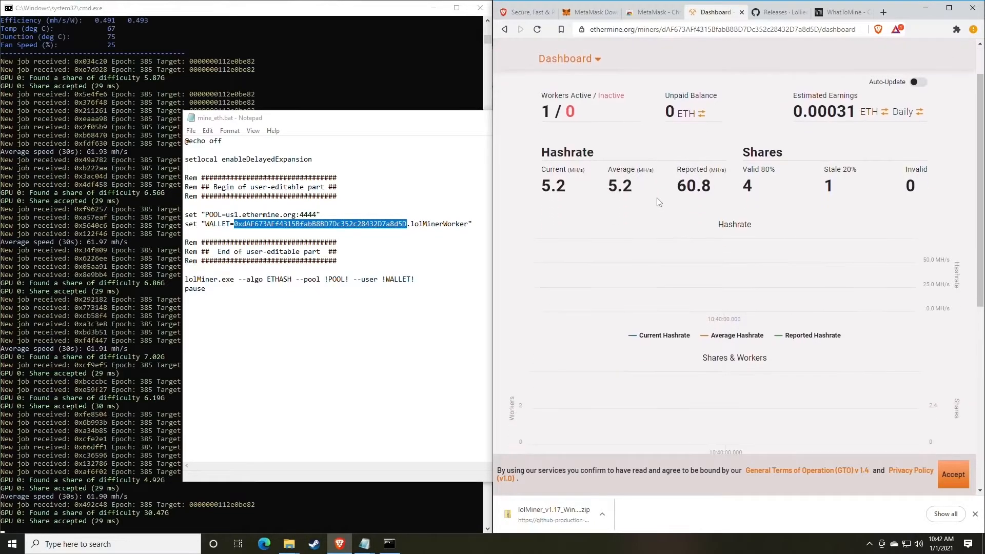
pyautogui.scroll(1, 659, 203)
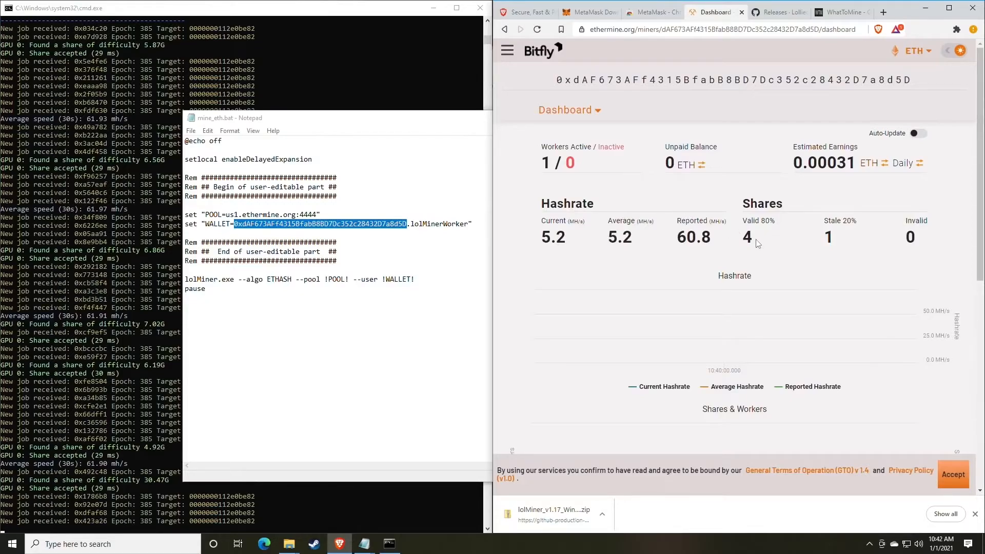
pyautogui.moveTo(727, 244); pyautogui.dragTo(689, 238)
pyautogui.click(689, 238)
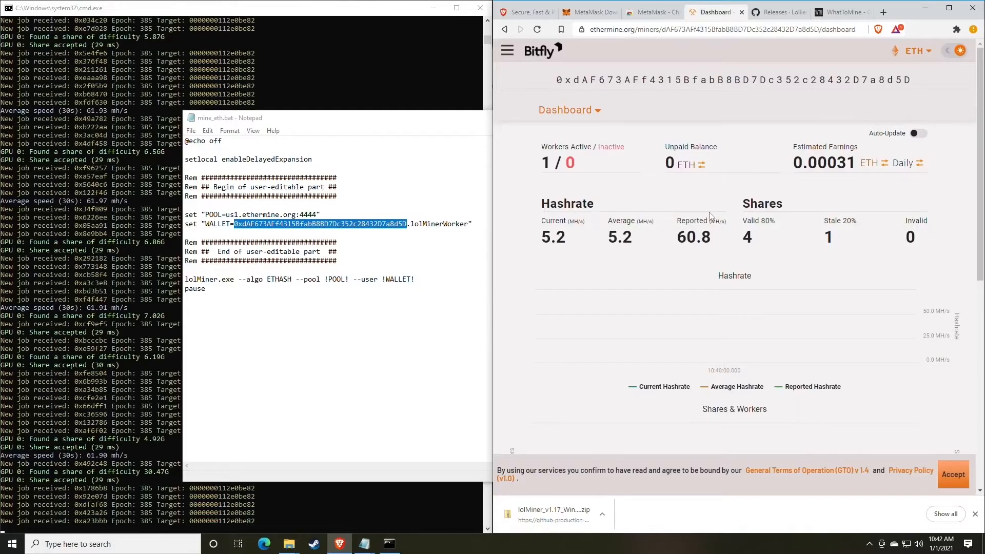
pyautogui.scroll(-1, 710, 213)
pyautogui.moveTo(568, 189)
pyautogui.mouseDown()
pyautogui.moveTo(543, 185)
pyautogui.moveTo(552, 187)
pyautogui.mouseUp()
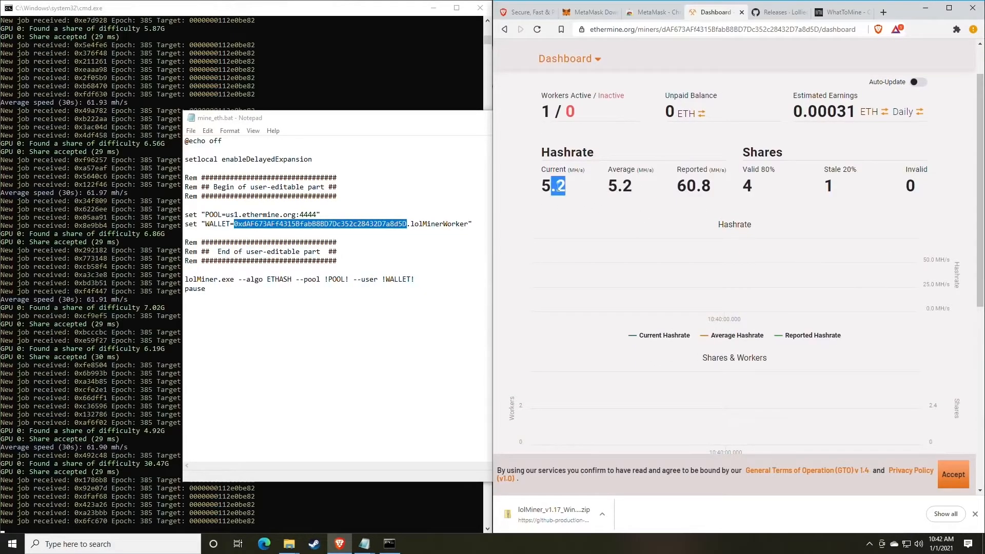
pyautogui.click(593, 193)
pyautogui.moveTo(544, 101); pyautogui.dragTo(581, 116)
pyautogui.click(585, 98)
pyautogui.click(584, 116)
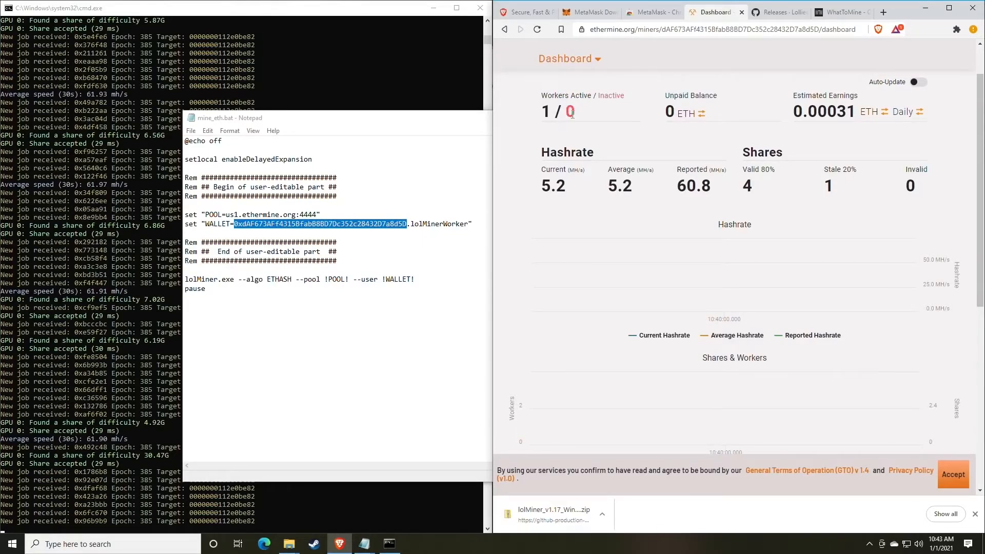
pyautogui.moveTo(568, 112); pyautogui.dragTo(584, 117)
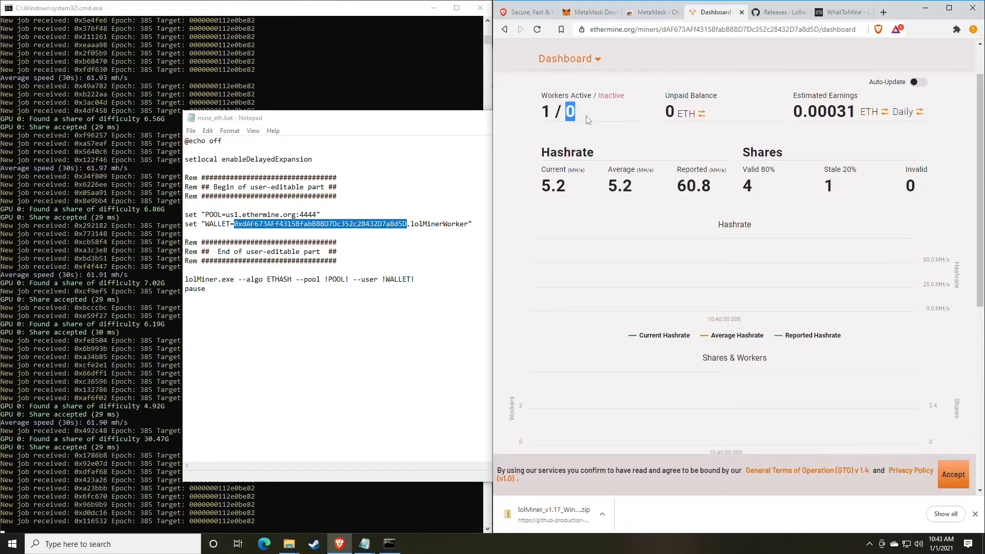
pyautogui.click(598, 119)
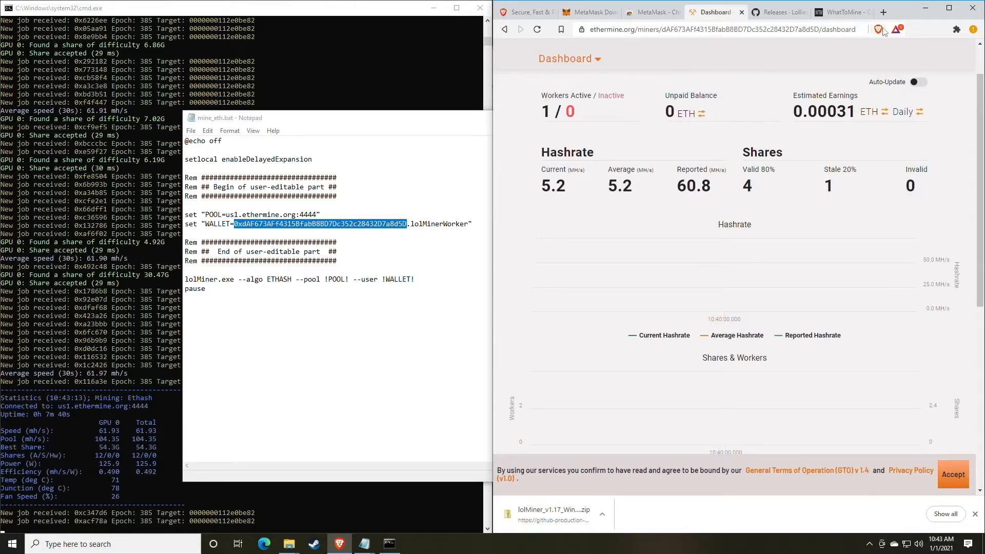
# - Switch the dashboard's estimated earnings to a monthly figure in USD
pyautogui.scroll(1, 781, 163)
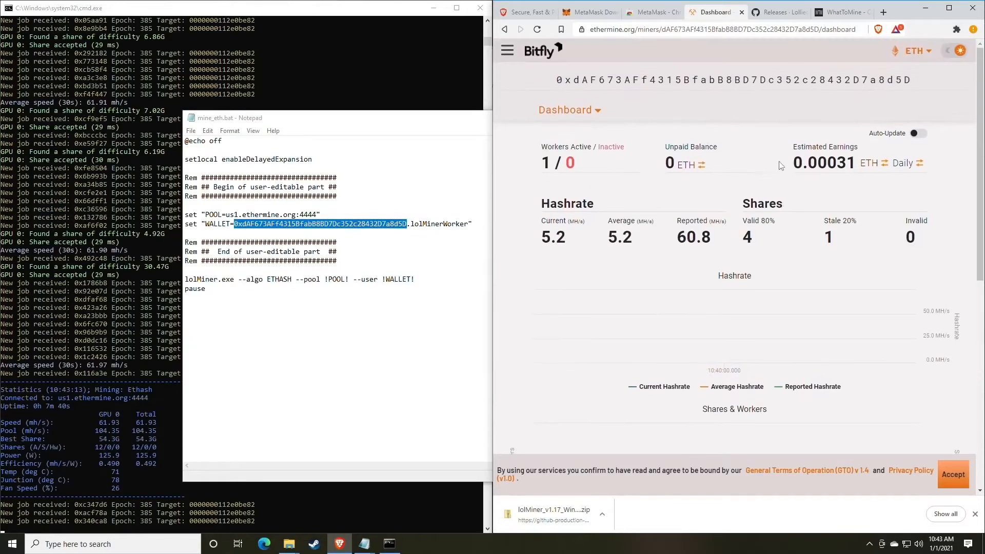
pyautogui.doubleClick(795, 149)
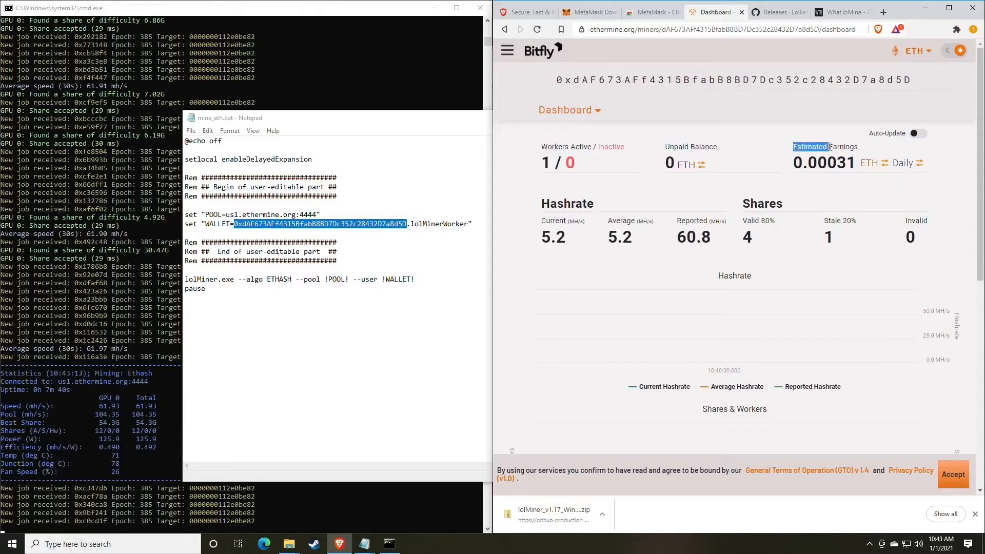
pyautogui.moveTo(829, 148); pyautogui.dragTo(856, 148)
pyautogui.click(855, 155)
pyautogui.click(896, 167)
pyautogui.click(902, 173)
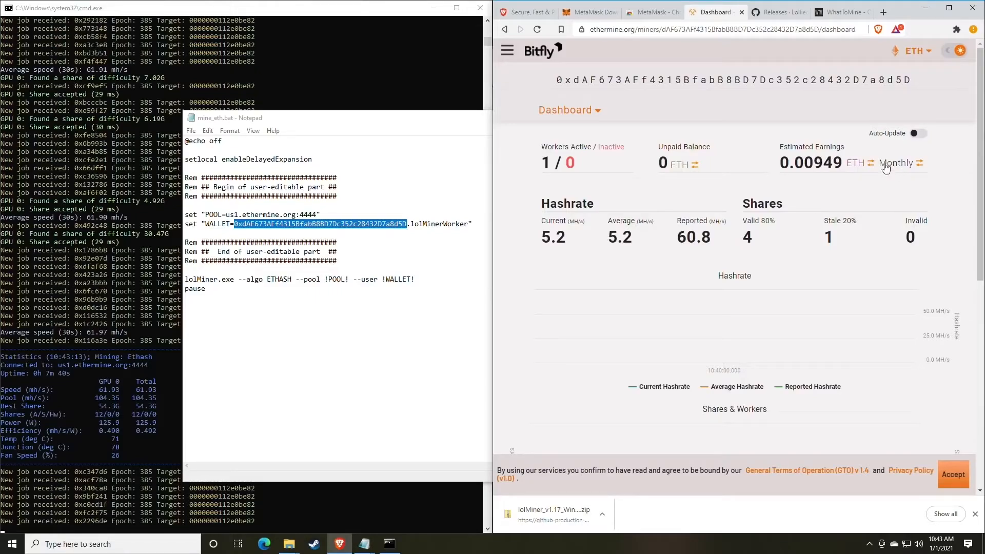
pyautogui.click(861, 166)
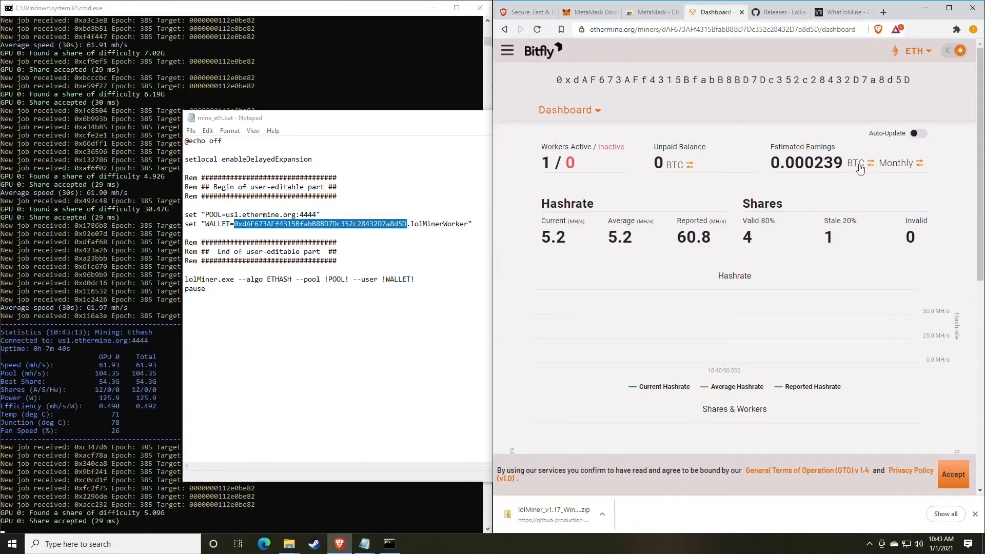
pyautogui.click(858, 167)
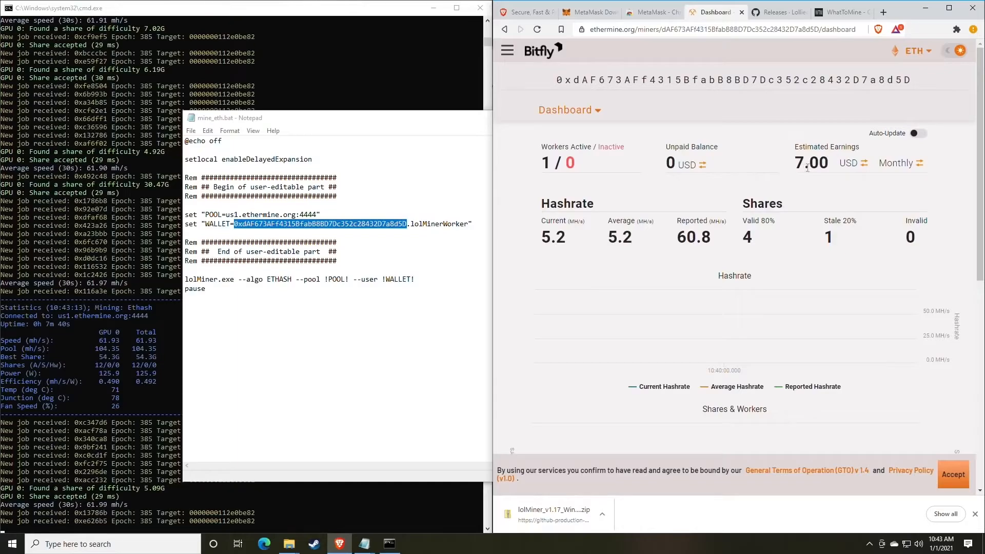
pyautogui.click(857, 148)
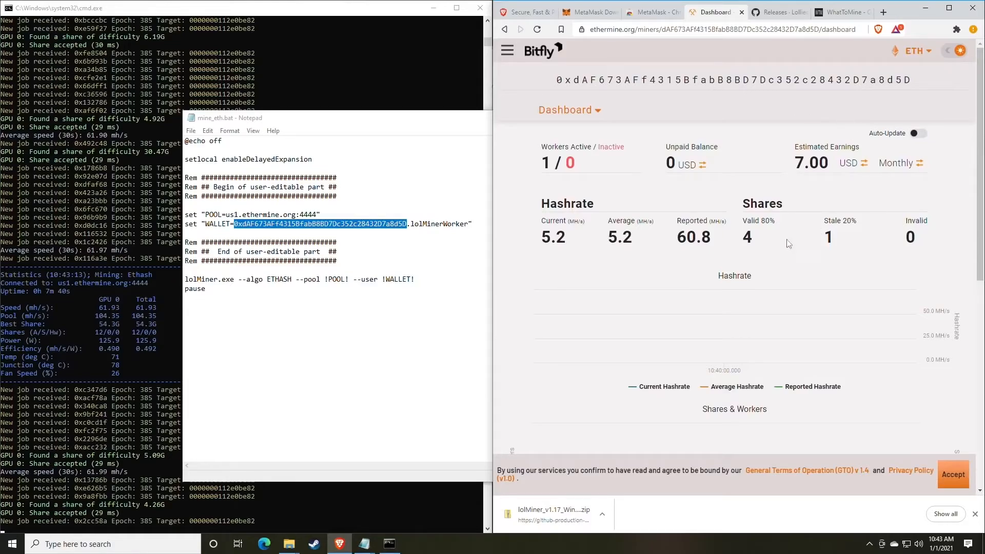
# - Compare the reported, current and average hashrates in the dashboard's Hashrate chart
pyautogui.moveTo(732, 239); pyautogui.dragTo(675, 229)
pyautogui.click(675, 228)
pyautogui.scroll(-2, 672, 207)
pyautogui.scroll(2, 672, 208)
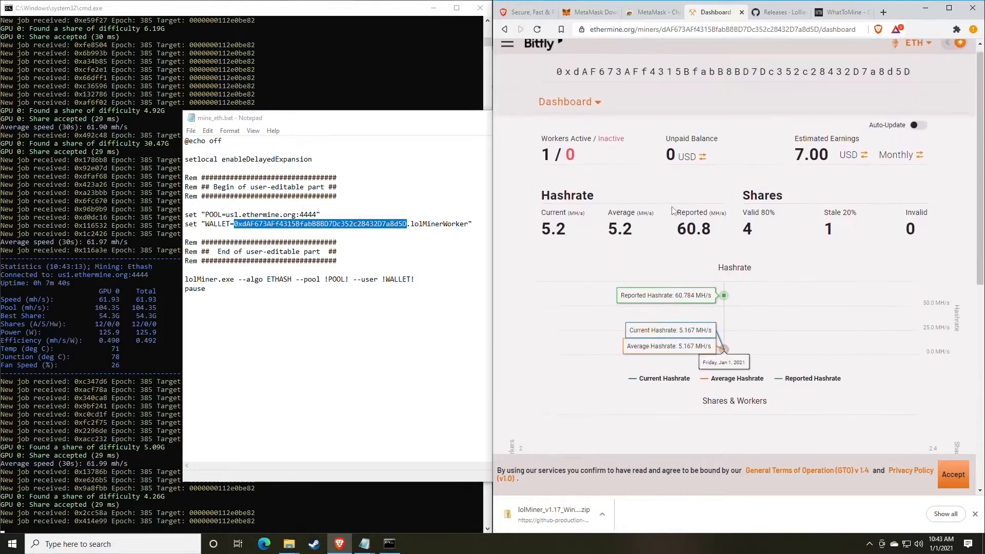
pyautogui.scroll(-2, 672, 208)
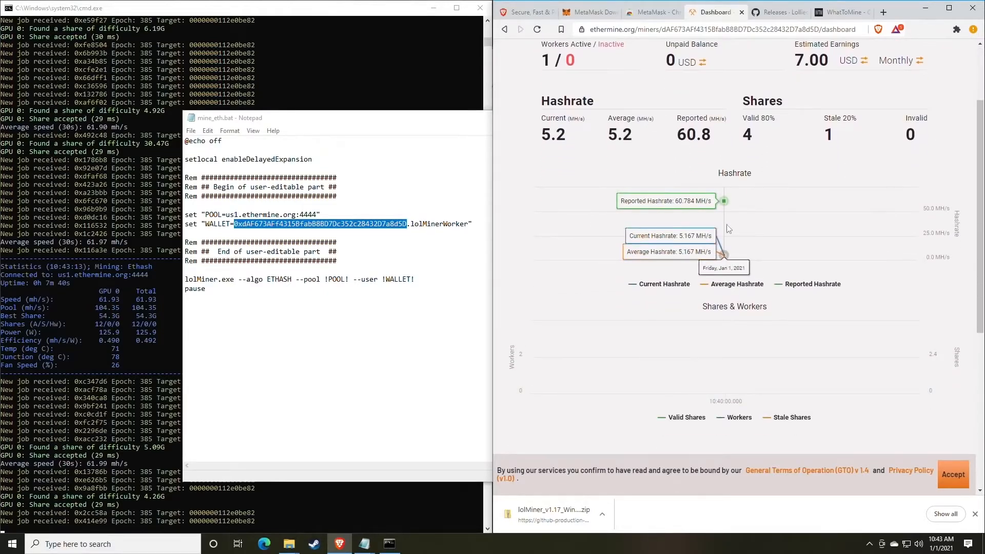
# - Examine the Shares & Workers chart and the Active Workers table on the Ethermine dashboard
pyautogui.scroll(-1, 776, 229)
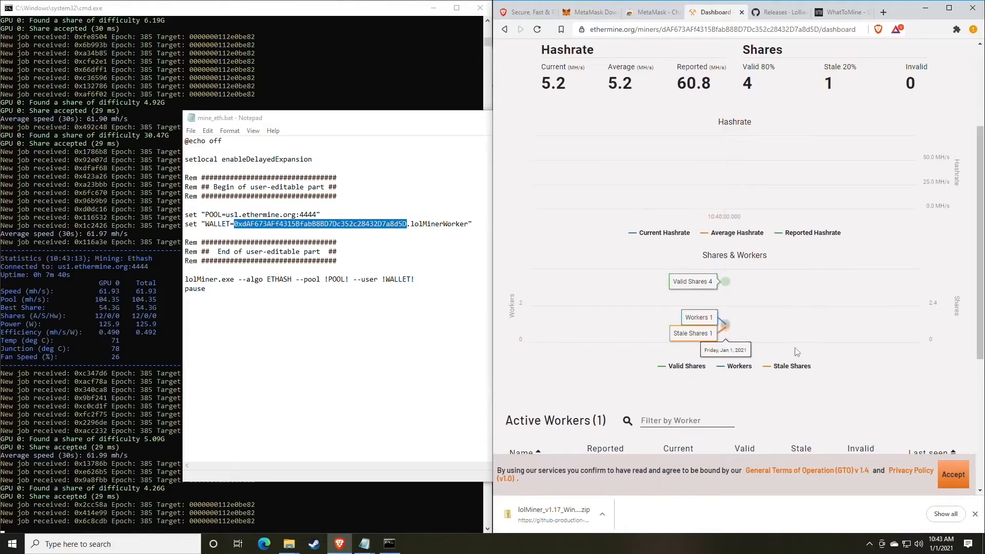
pyautogui.scroll(-1, 797, 352)
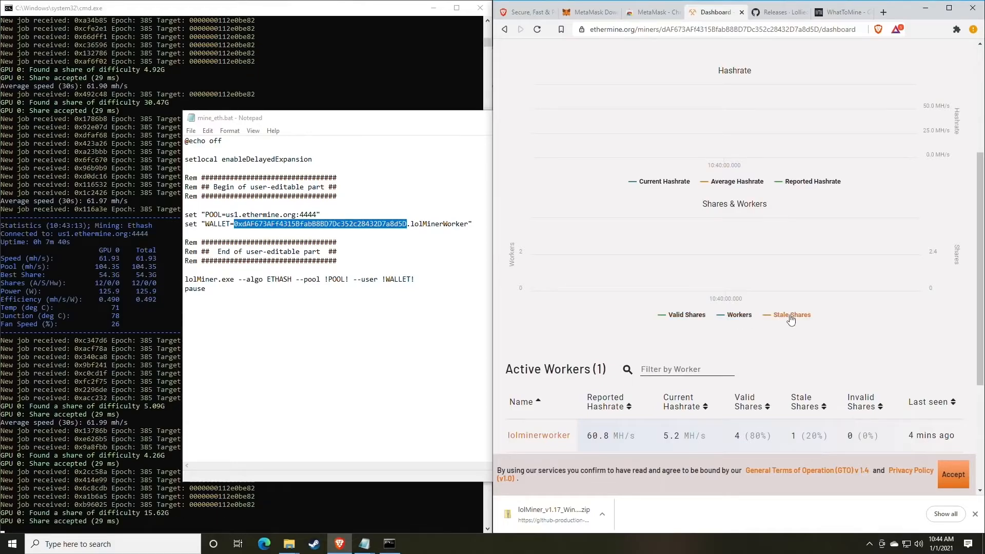
pyautogui.scroll(1, 791, 319)
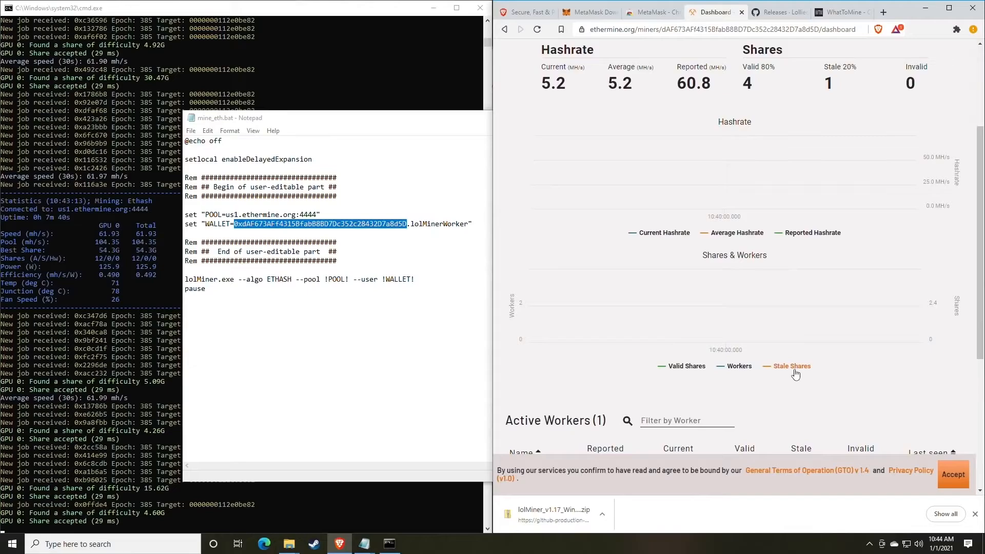
pyautogui.scroll(2, 795, 375)
pyautogui.scroll(-3, 795, 334)
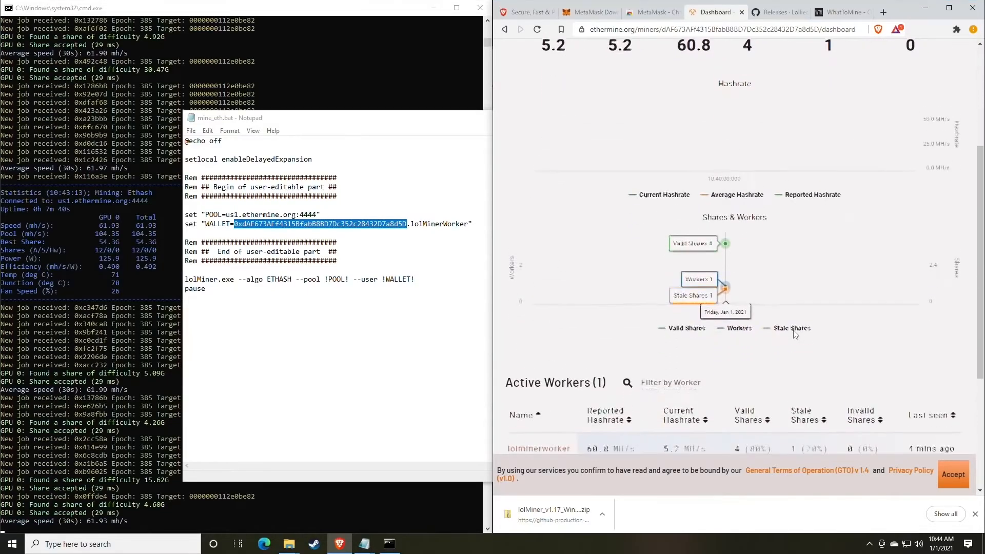
pyautogui.scroll(4, 794, 334)
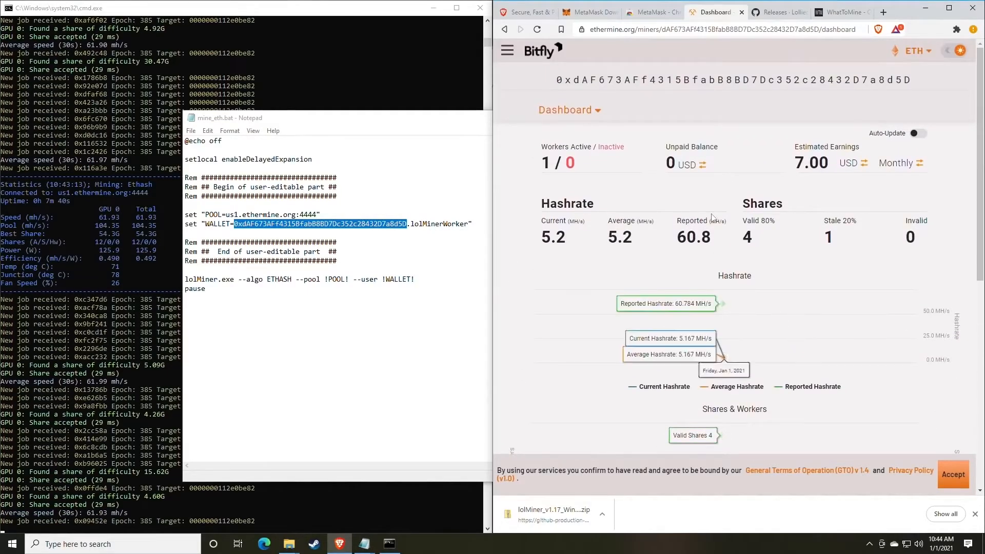
# - Open the miner's Settings page and review the email address and payment threshold options
pyautogui.click(595, 113)
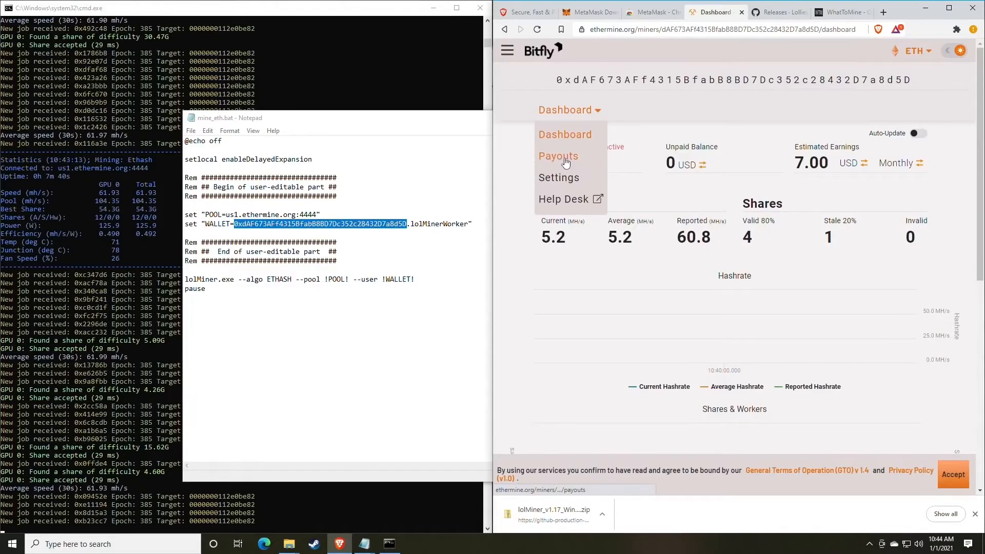
pyautogui.click(566, 180)
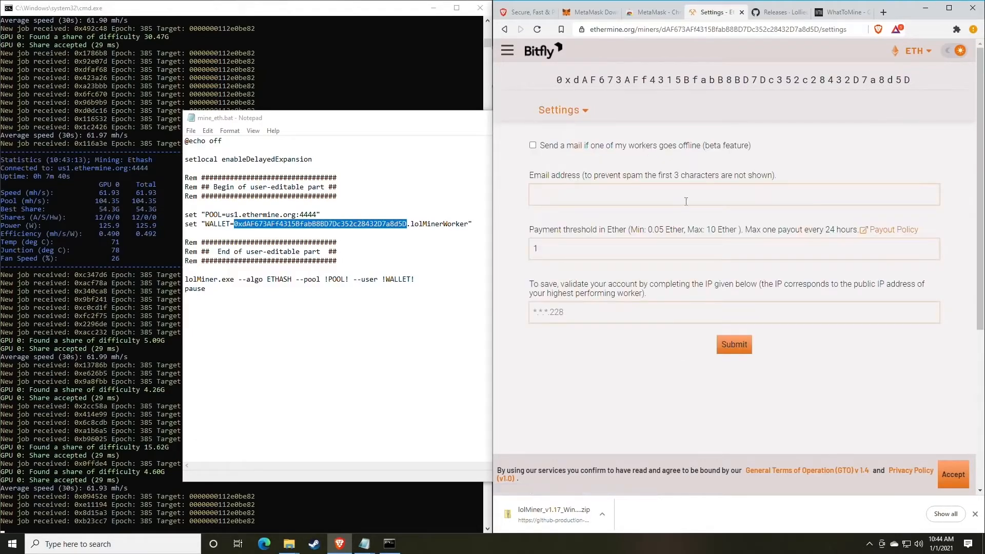
pyautogui.click(569, 194)
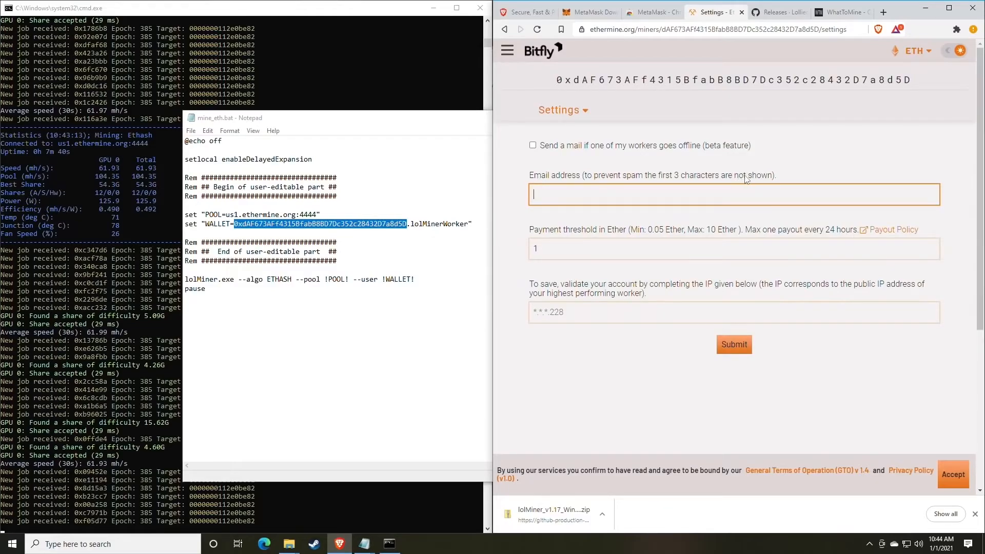
pyautogui.moveTo(534, 231); pyautogui.dragTo(617, 232)
pyautogui.click(617, 232)
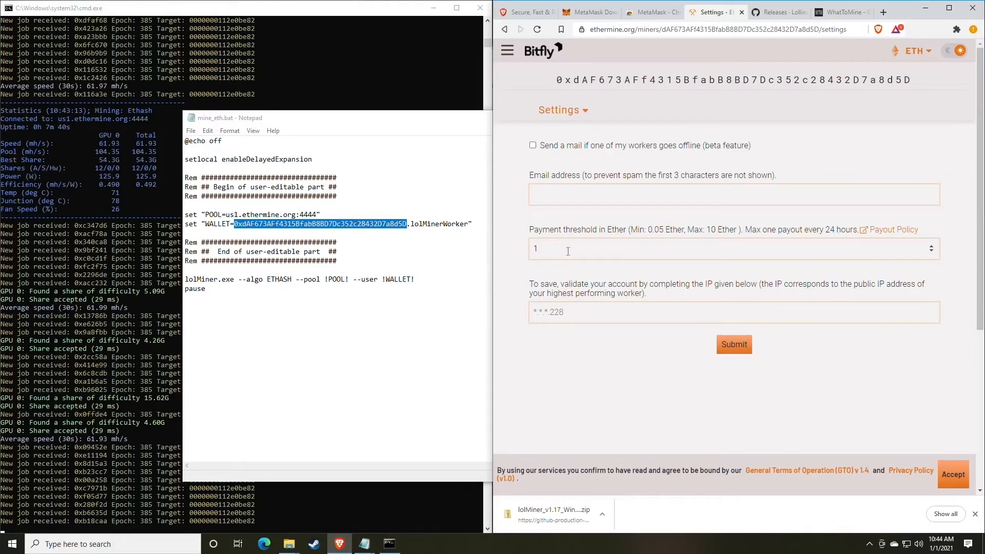
# - Enter 0.05 Ether as the payment threshold and return to the dashboard without submitting the settings
pyautogui.moveTo(568, 251); pyautogui.dragTo(517, 252)
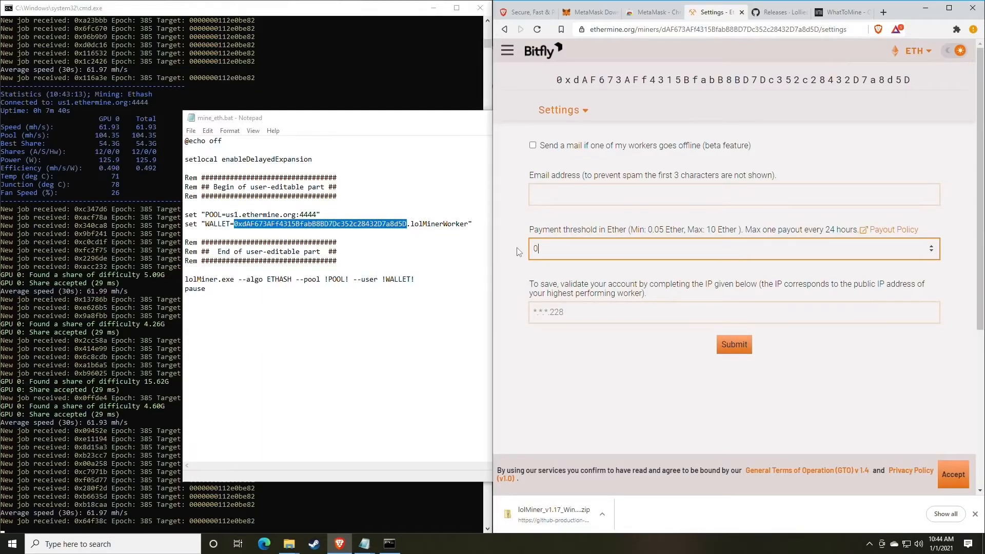
pyautogui.write('0.05')
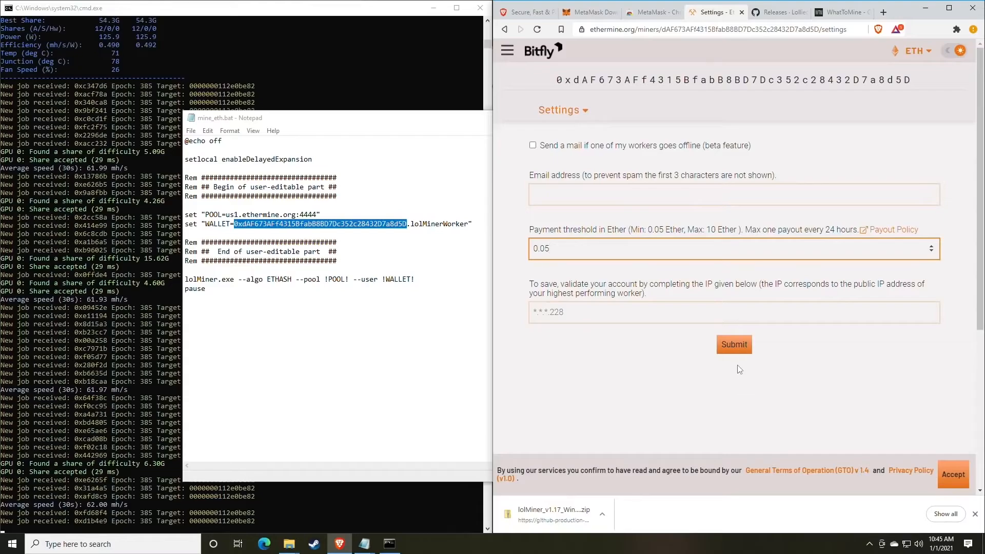
pyautogui.click(597, 316)
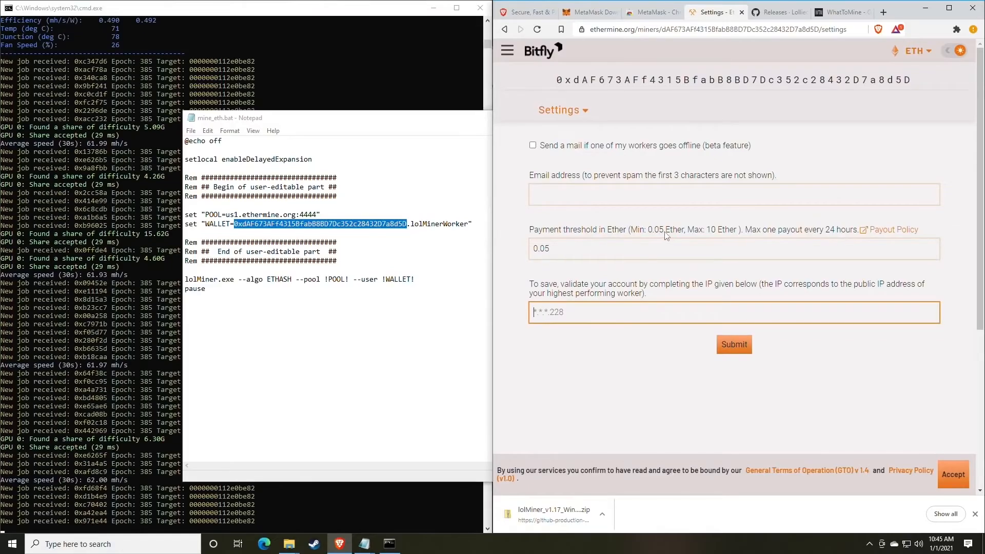
pyautogui.click(561, 111)
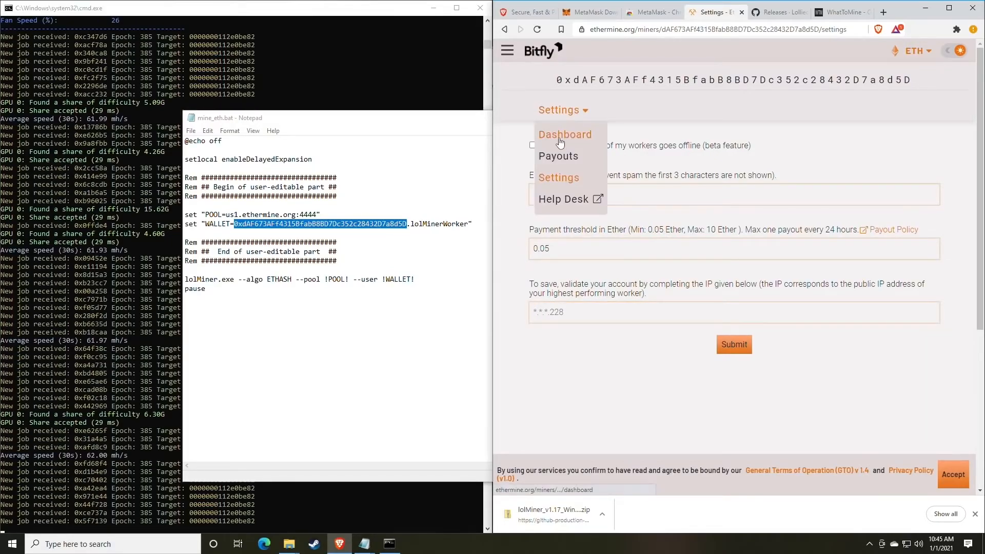
pyautogui.click(574, 142)
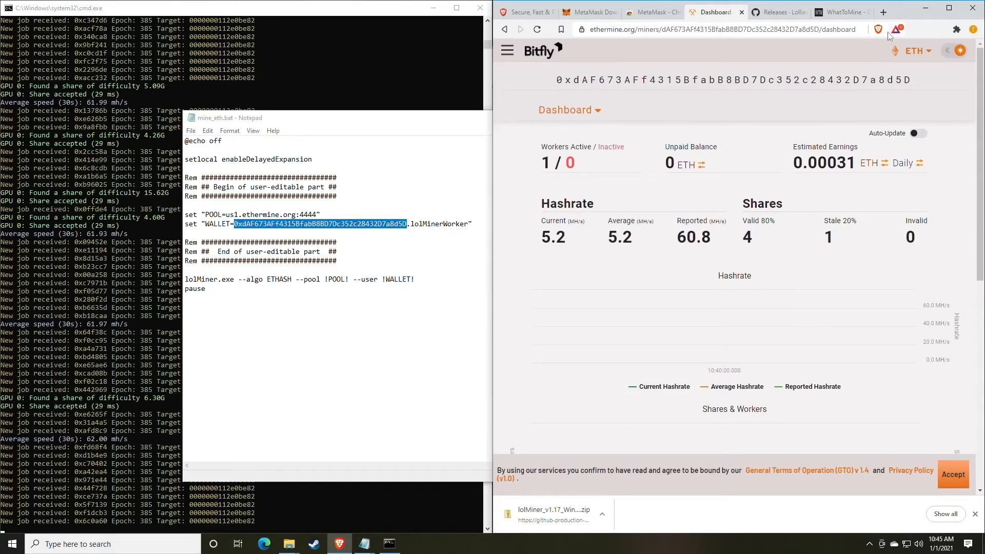
# - Pin the MetaMask extension in the browser and open its wallet
pyautogui.click(956, 29)
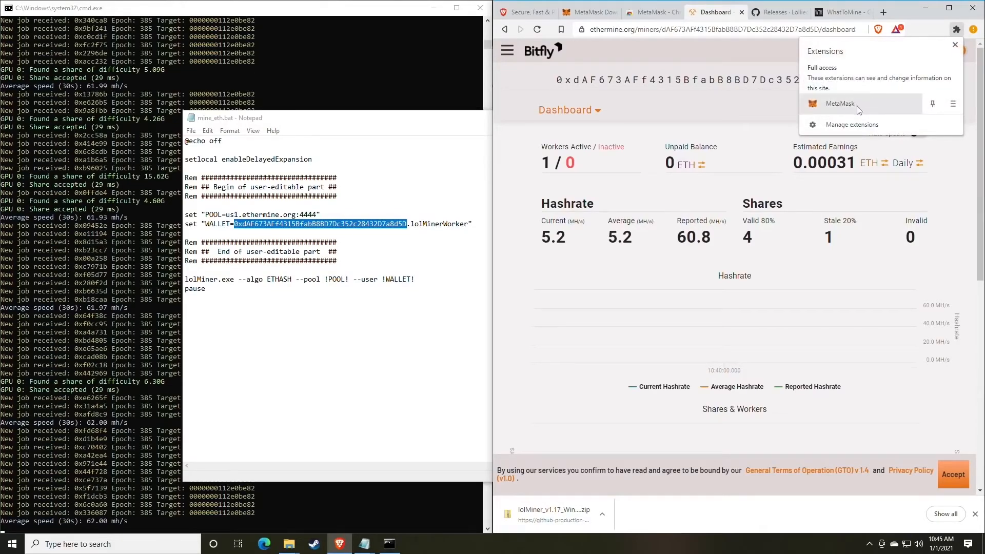
pyautogui.click(932, 104)
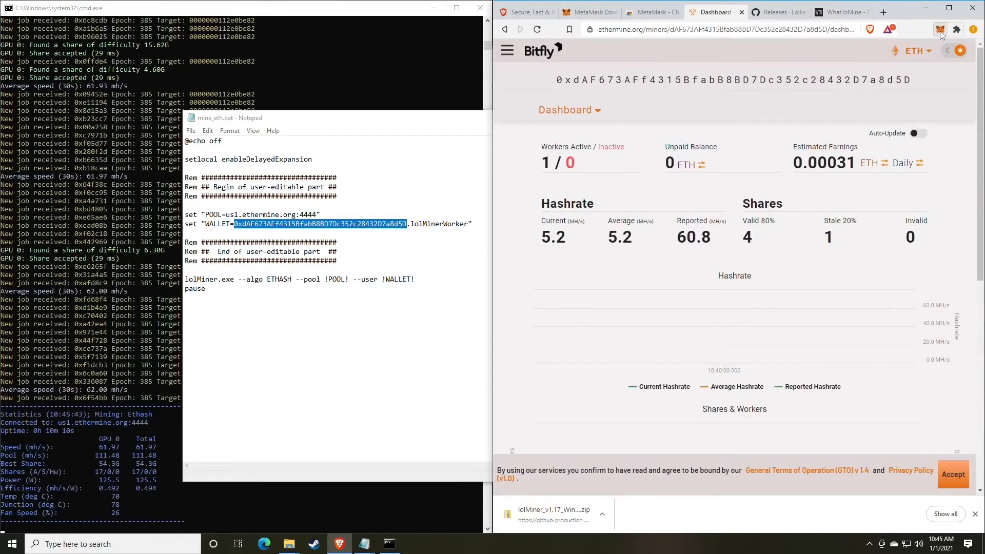
pyautogui.click(940, 29)
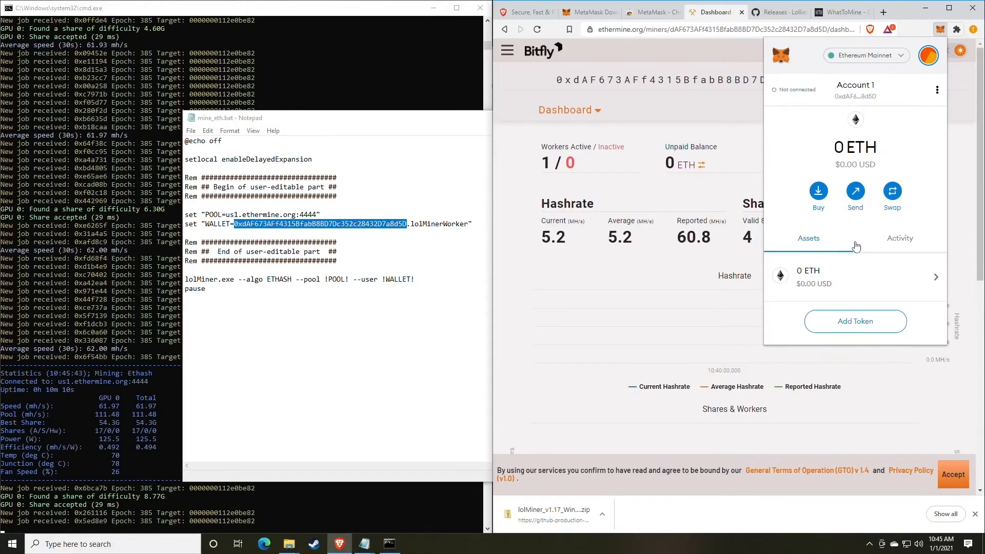
# - Look through the source and target token choices in MetaMask's Swap form, and close the wallet
pyautogui.click(893, 192)
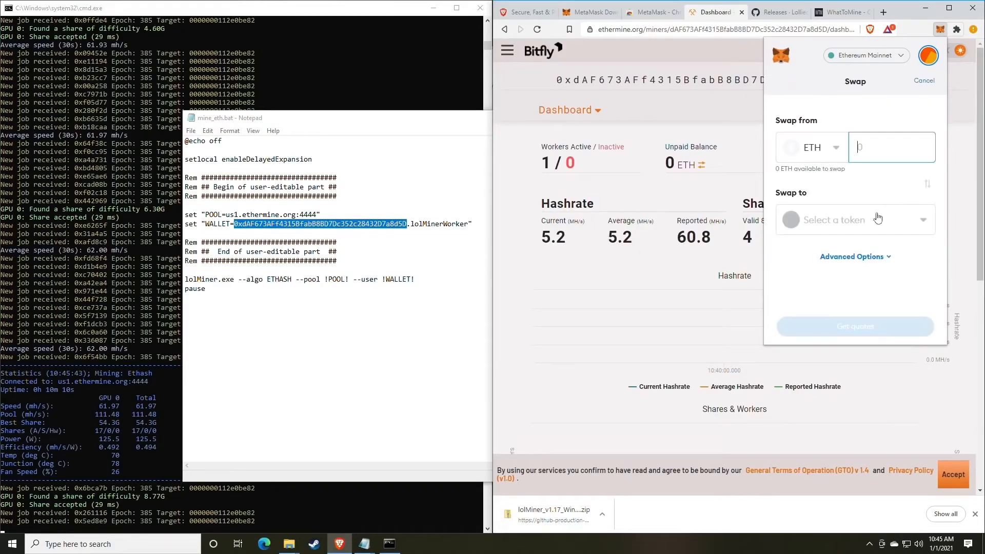
pyautogui.click(831, 148)
pyautogui.click(851, 121)
pyautogui.click(854, 225)
pyautogui.click(860, 91)
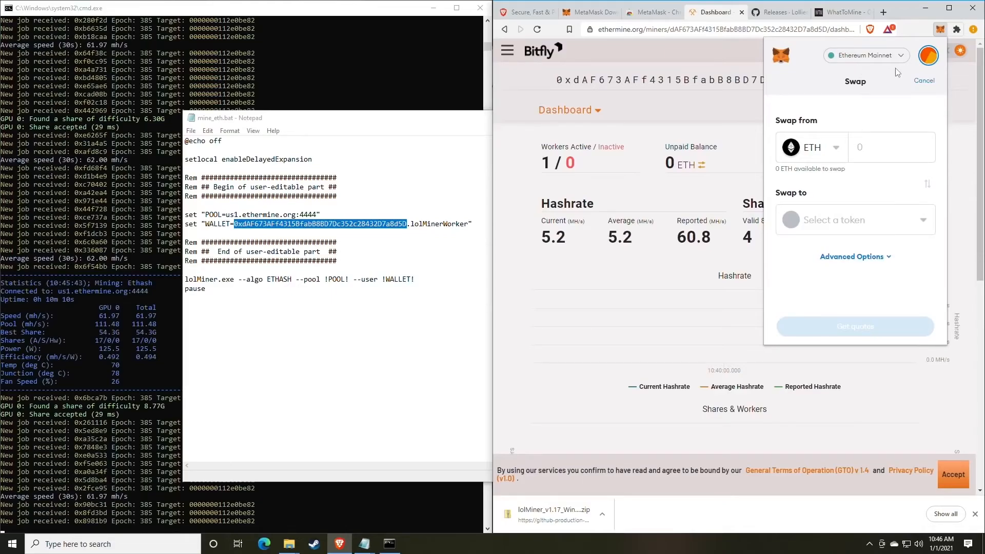
pyautogui.click(940, 32)
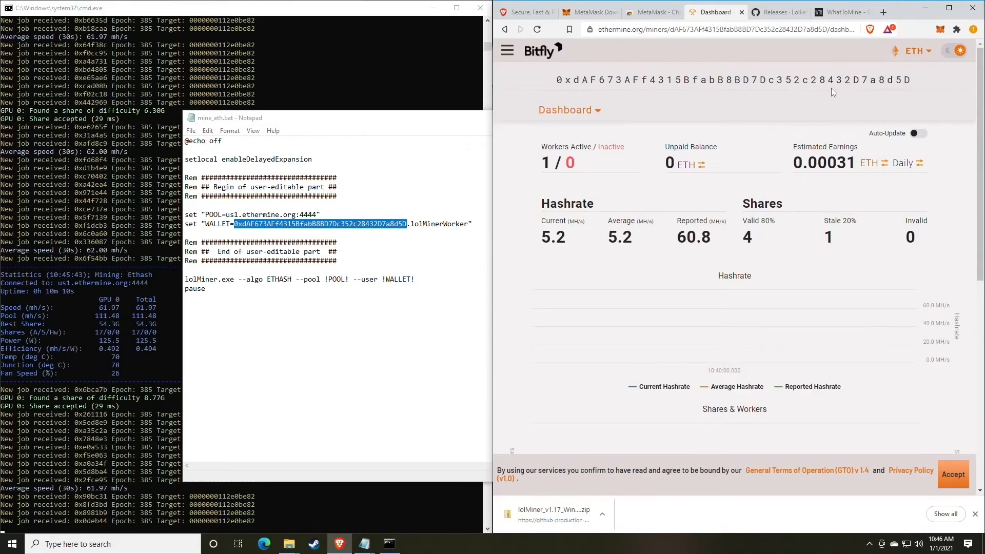